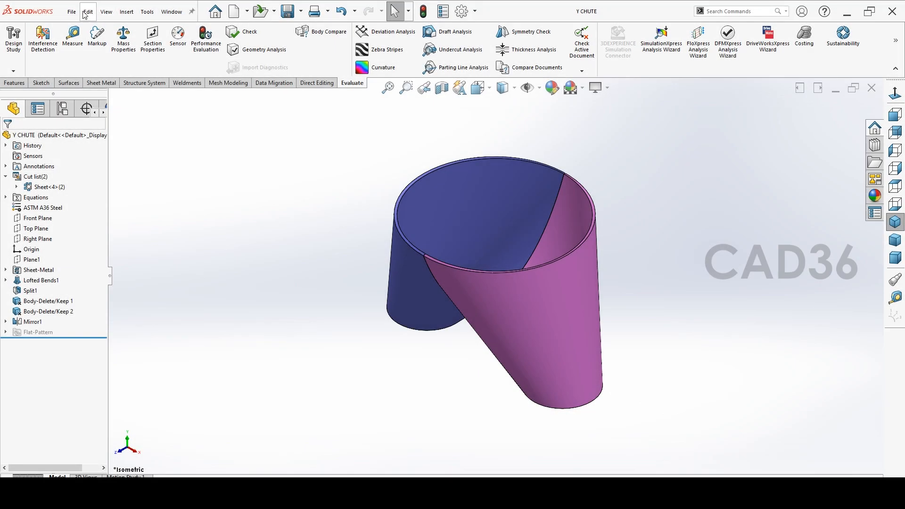
- Create a drawing from the Y CHUTE part using the A3 landscape sheet format
{"action": "left_click", "coordinate": [72, 12]}
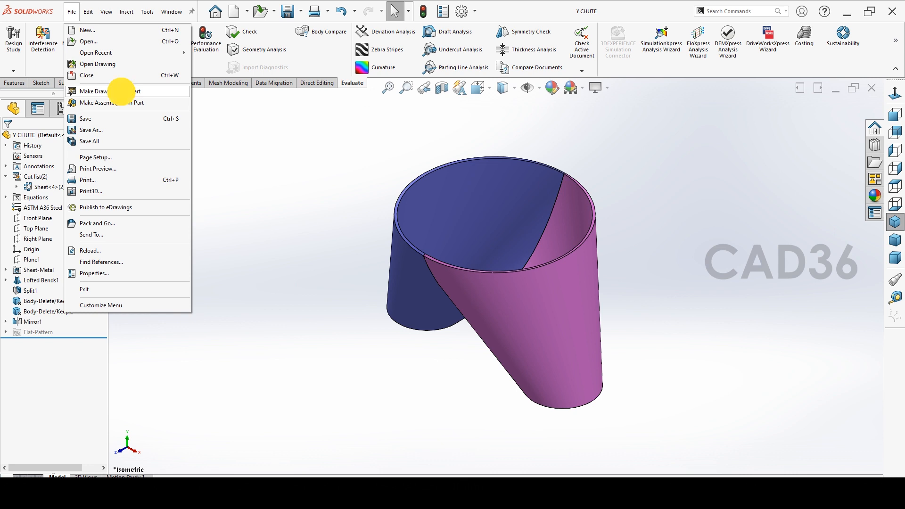
{"action": "left_click", "coordinate": [121, 91]}
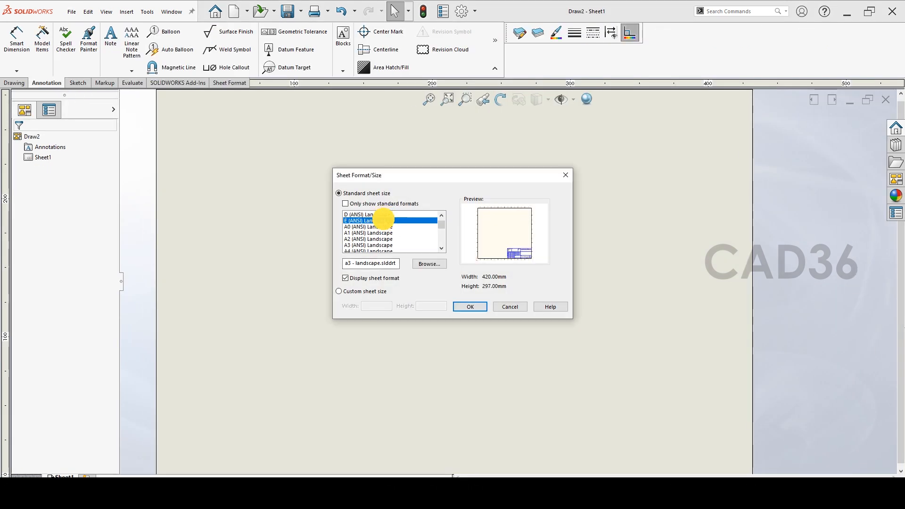
{"action": "left_click", "coordinate": [472, 310]}
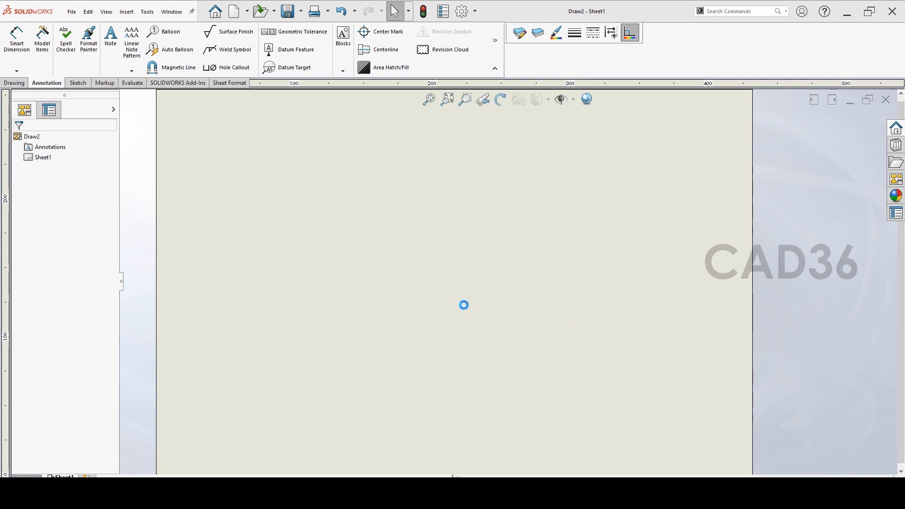
{"action": "left_click", "coordinate": [198, 264]}
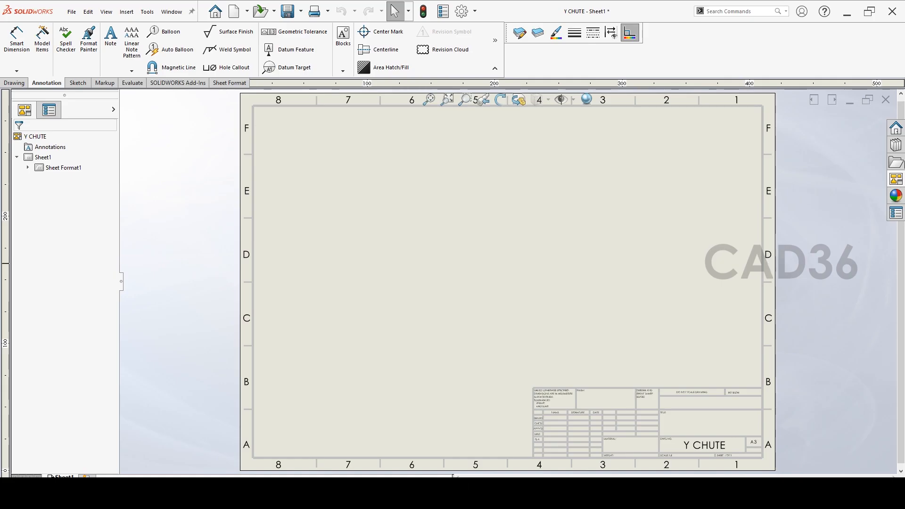
- Place the Top view in the lower-left area of the sheet, without any projected views
{"action": "left_click", "coordinate": [896, 180]}
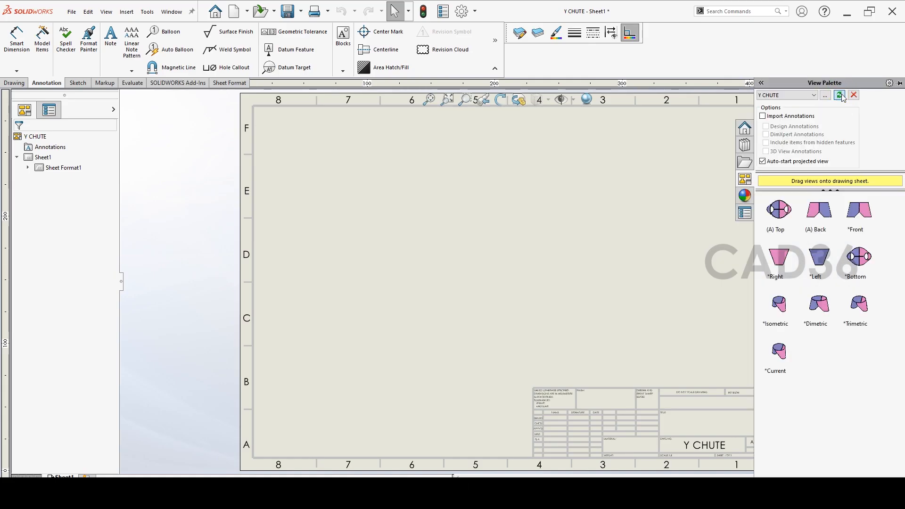
{"action": "left_click_drag", "start_coordinate": [780, 210], "coordinate": [362, 370]}
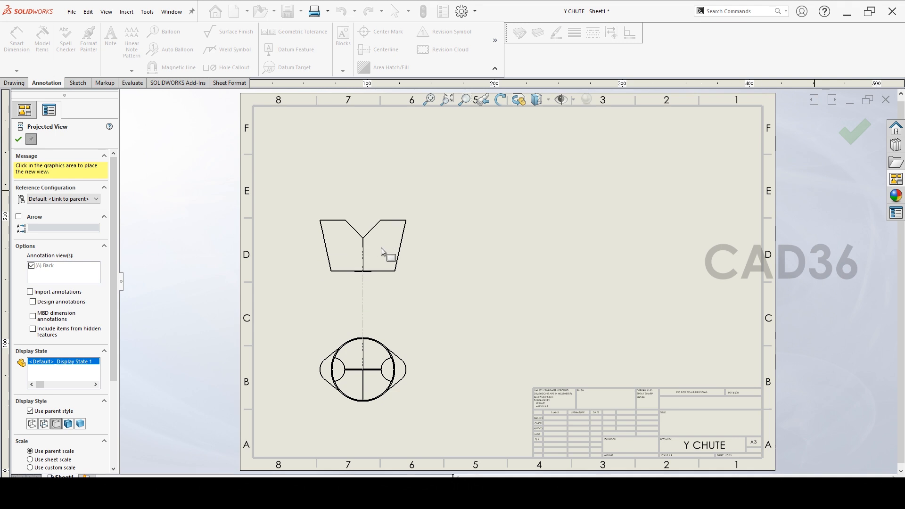
{"action": "key", "text": "Escape"}
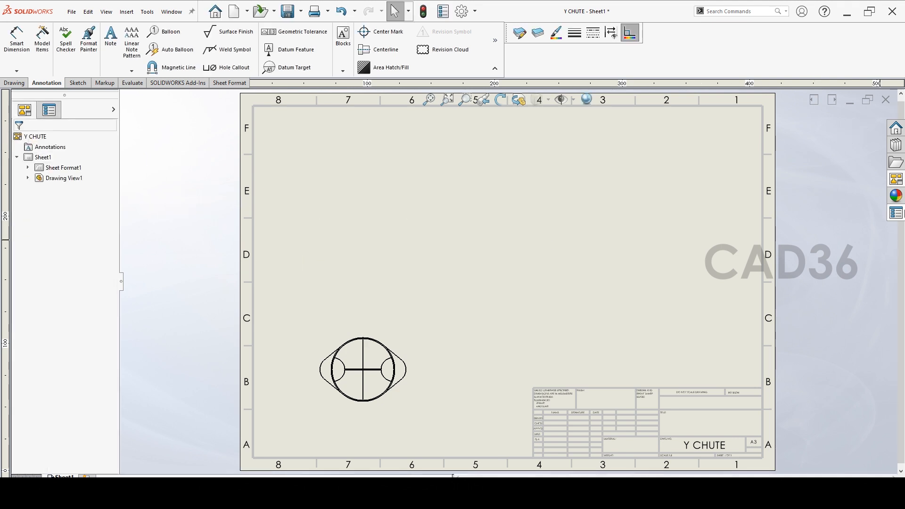
- Set the top view's display style to Hidden Lines Visible
{"action": "left_click", "coordinate": [372, 351]}
{"action": "left_click", "coordinate": [77, 410]}
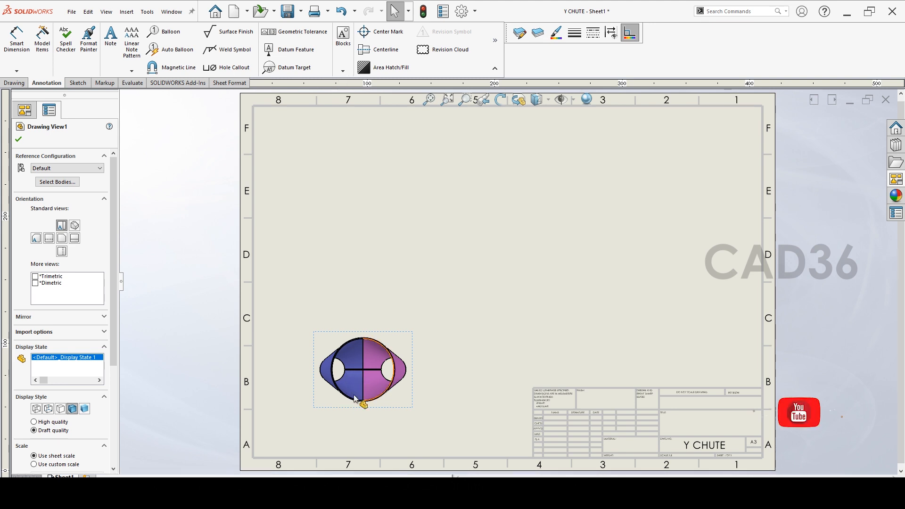
{"action": "left_click", "coordinate": [48, 409]}
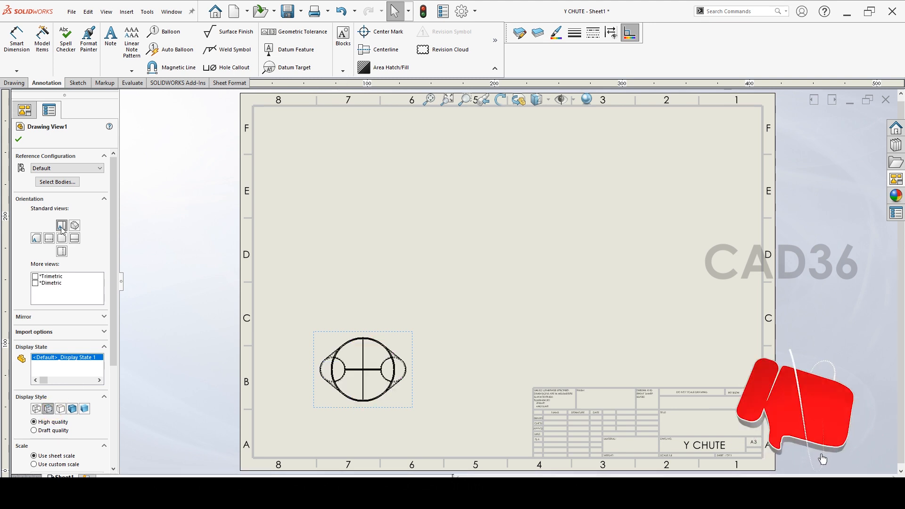
{"action": "left_click", "coordinate": [19, 139]}
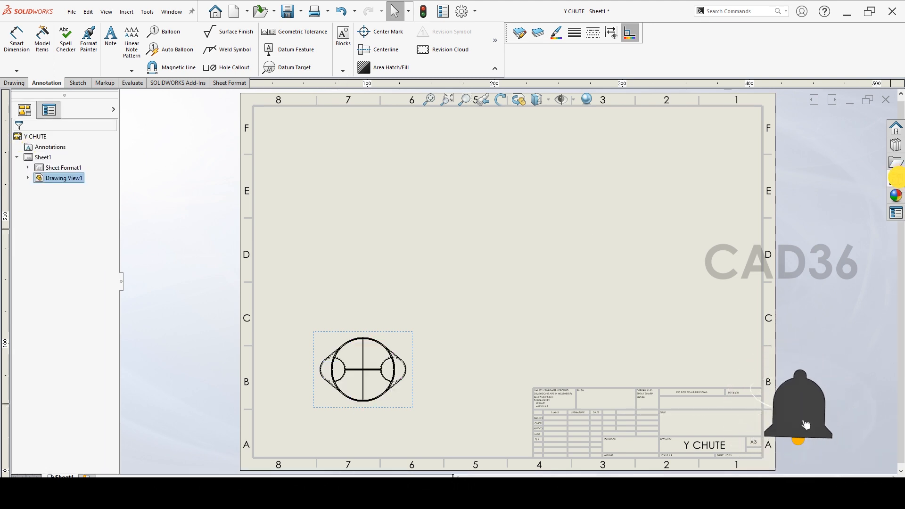
- Place the Front view above the top view and project a side view to its right
{"action": "left_click", "coordinate": [897, 179]}
{"action": "mouse_move", "coordinate": [705, 254]}
{"action": "left_mouse_down"}
{"action": "mouse_move", "coordinate": [293, 354]}
{"action": "mouse_move", "coordinate": [410, 276]}
{"action": "mouse_move", "coordinate": [423, 296]}
{"action": "left_mouse_up"}
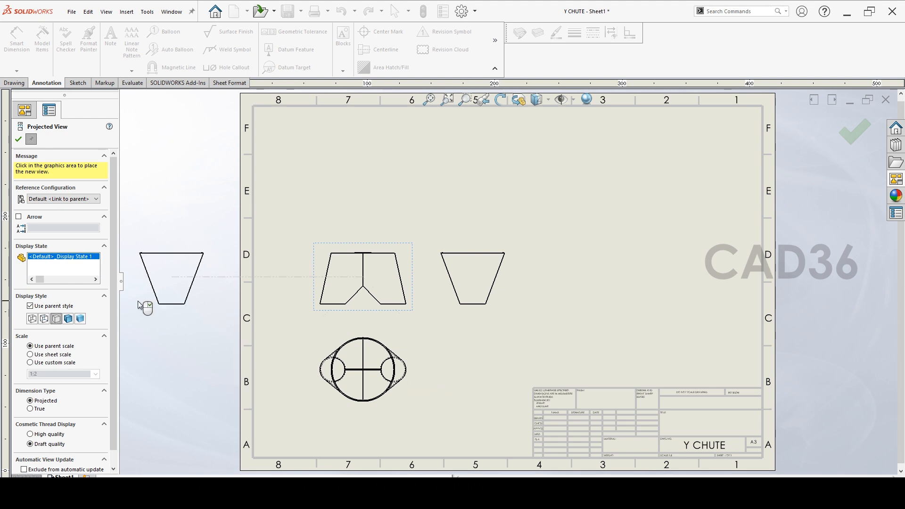
{"action": "left_click", "coordinate": [22, 140]}
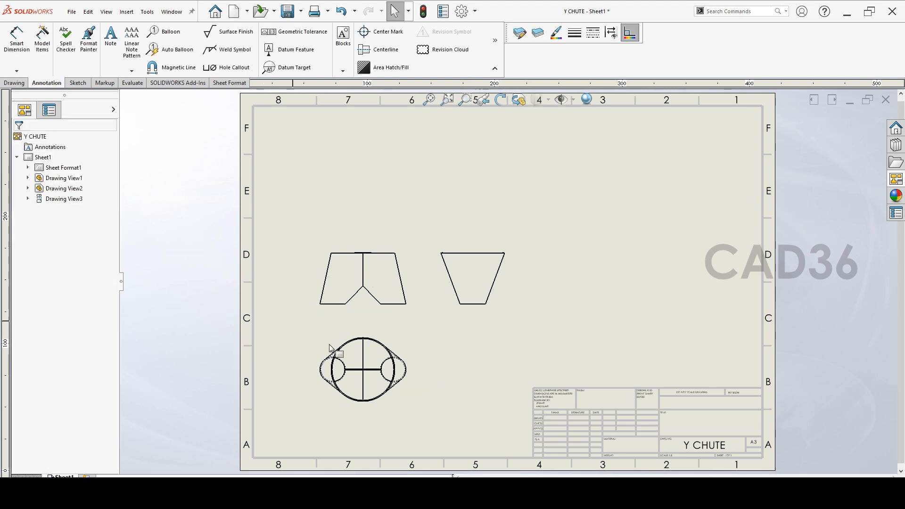
- Set the front view to Hidden Lines Visible, with the projected side view following its parent style
{"action": "left_click", "coordinate": [384, 309]}
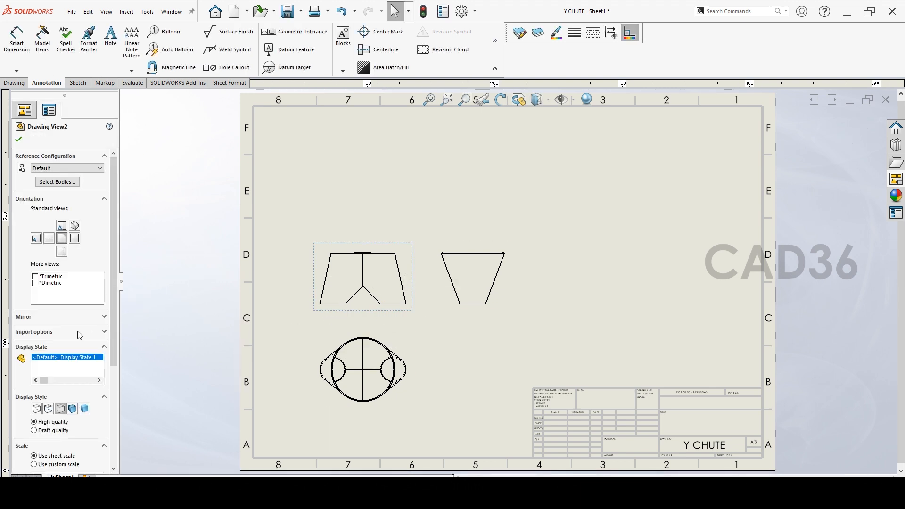
{"action": "left_click", "coordinate": [49, 408]}
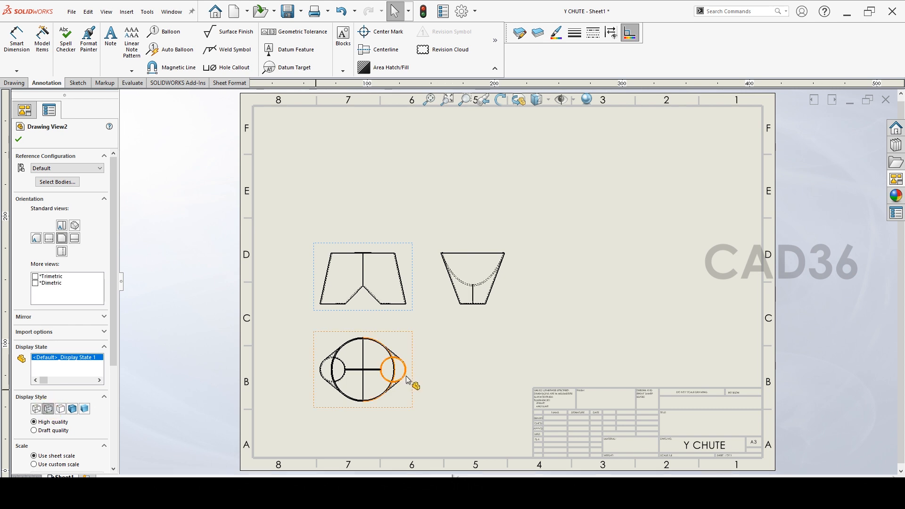
{"action": "left_click", "coordinate": [466, 356]}
{"action": "left_click", "coordinate": [471, 302]}
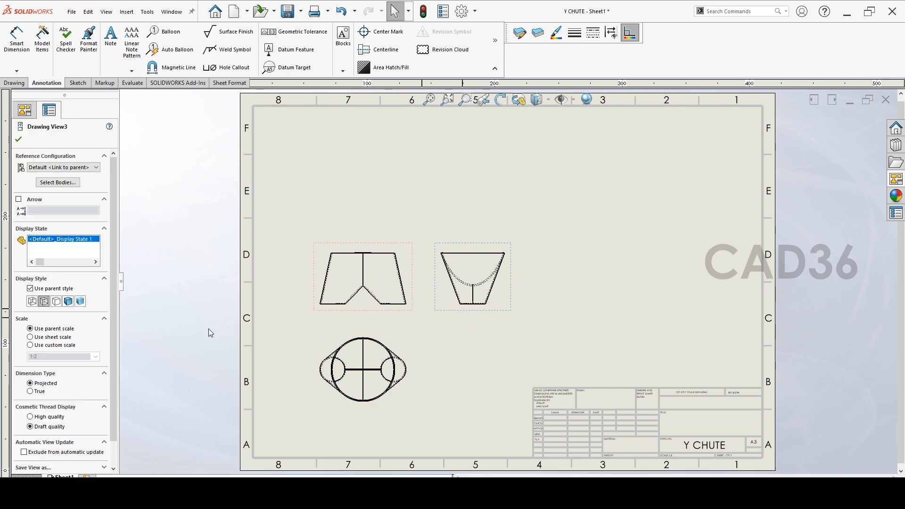
{"action": "left_click", "coordinate": [413, 361]}
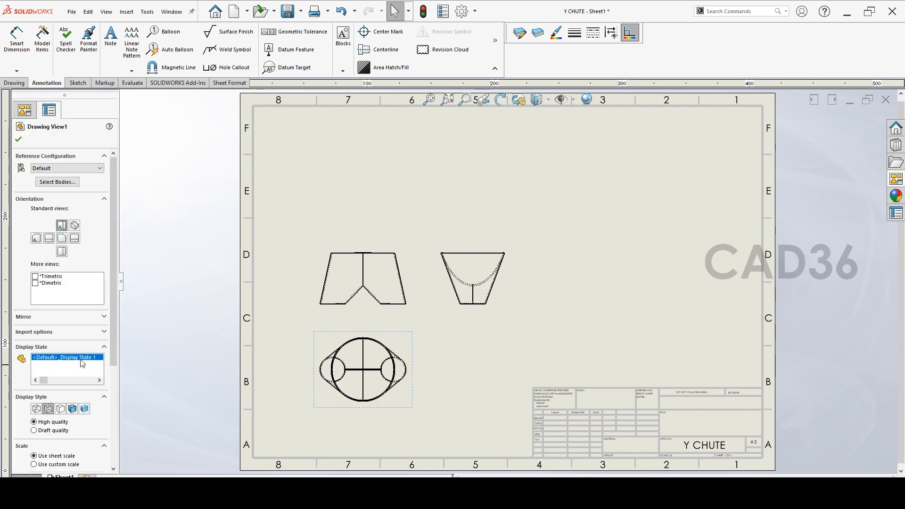
{"action": "left_click", "coordinate": [246, 341]}
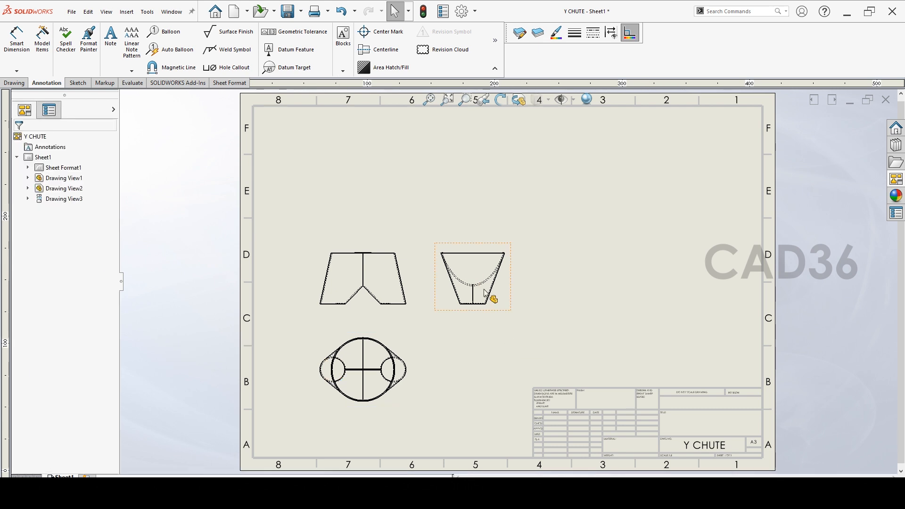
- Set the scale of Sheet1 to 1:1
{"action": "right_click", "coordinate": [61, 477]}
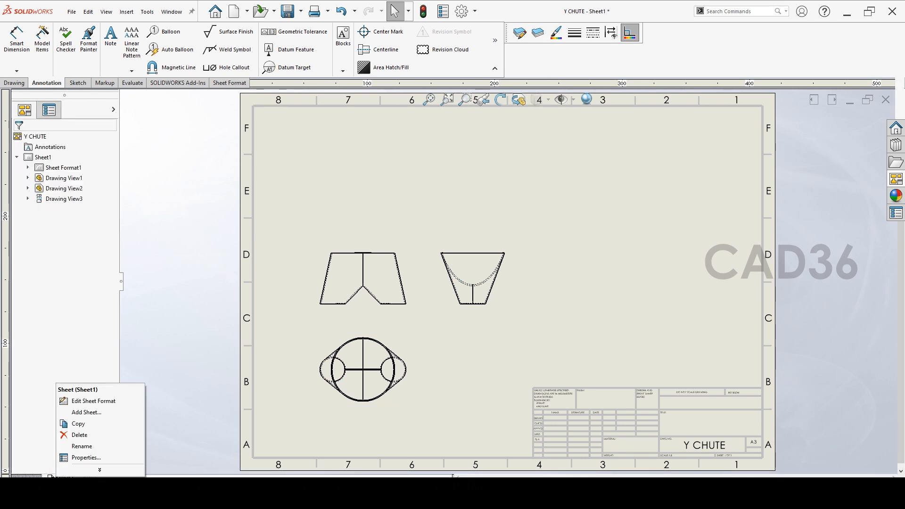
{"action": "left_click", "coordinate": [78, 460]}
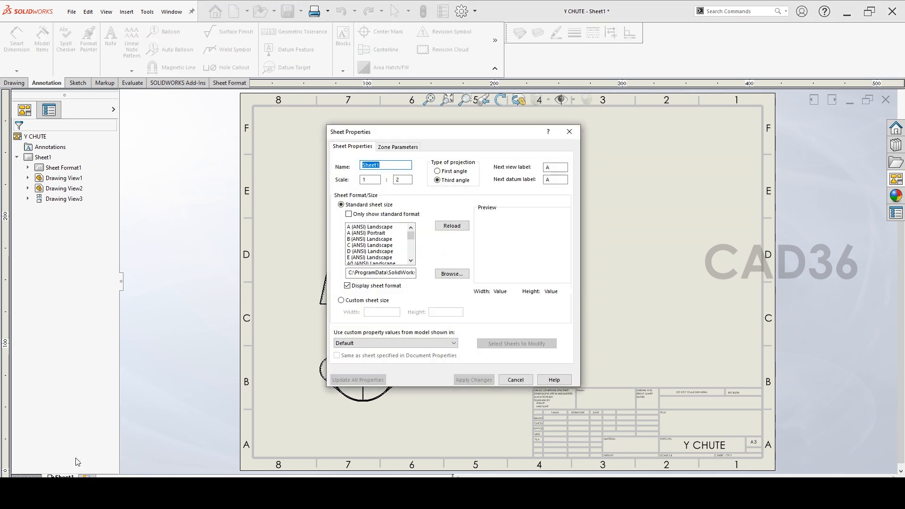
{"action": "double_click", "coordinate": [397, 180]}
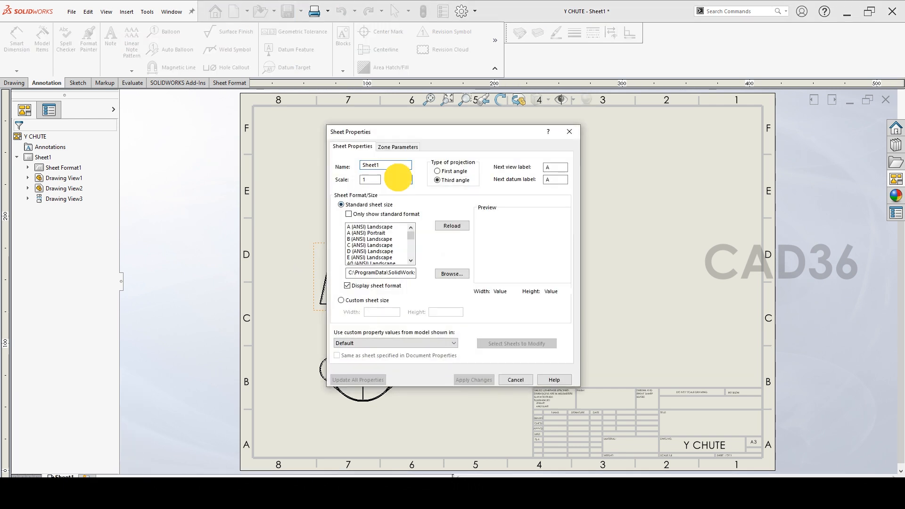
{"action": "type", "text": "1"}
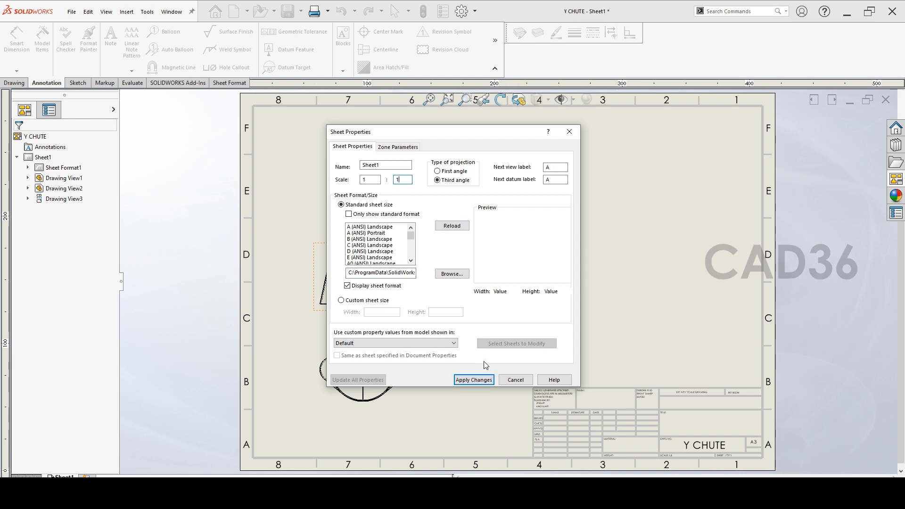
{"action": "left_click", "coordinate": [486, 380]}
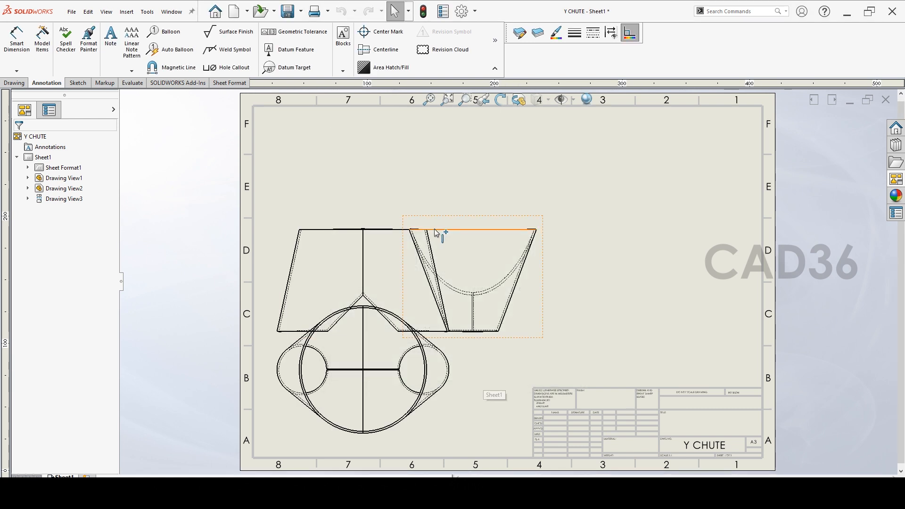
- Space out the front, side and top views so that they no longer overlap on the sheet
{"action": "left_click_drag", "start_coordinate": [434, 221], "coordinate": [438, 177]}
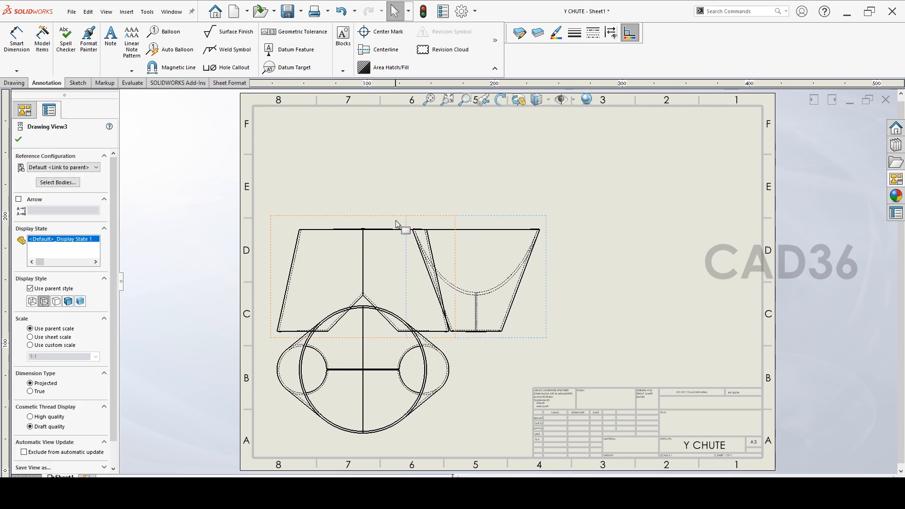
{"action": "left_click_drag", "start_coordinate": [395, 221], "coordinate": [405, 134]}
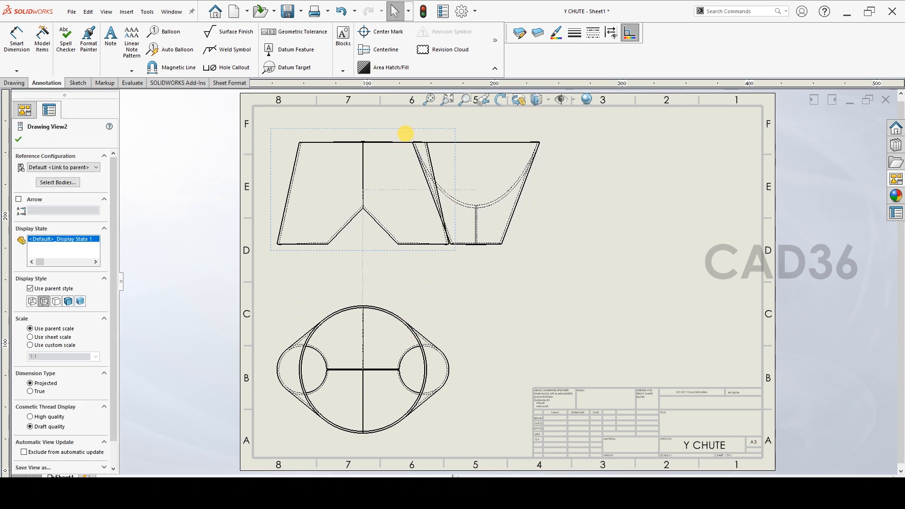
{"action": "left_click_drag", "start_coordinate": [530, 257], "coordinate": [586, 259]}
{"action": "left_click", "coordinate": [599, 315]}
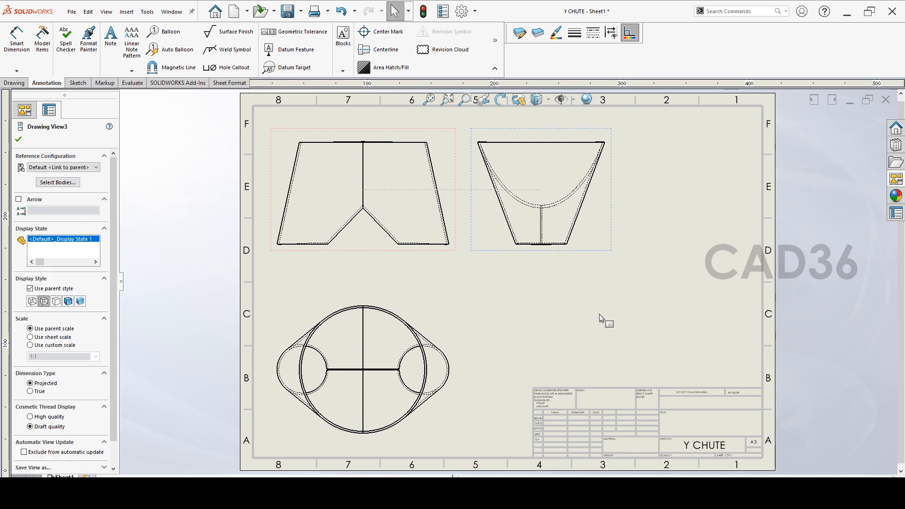
{"action": "mouse_move", "coordinate": [459, 339]}
{"action": "left_mouse_down"}
{"action": "mouse_move", "coordinate": [460, 308]}
{"action": "mouse_move", "coordinate": [457, 314]}
{"action": "left_mouse_up"}
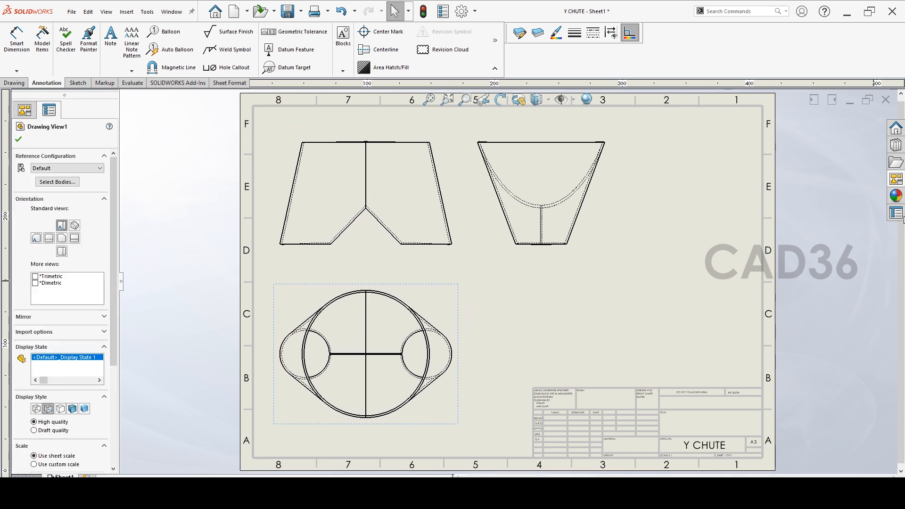
- Place the Dimetric view in the open area above the title block
{"action": "left_click", "coordinate": [900, 184]}
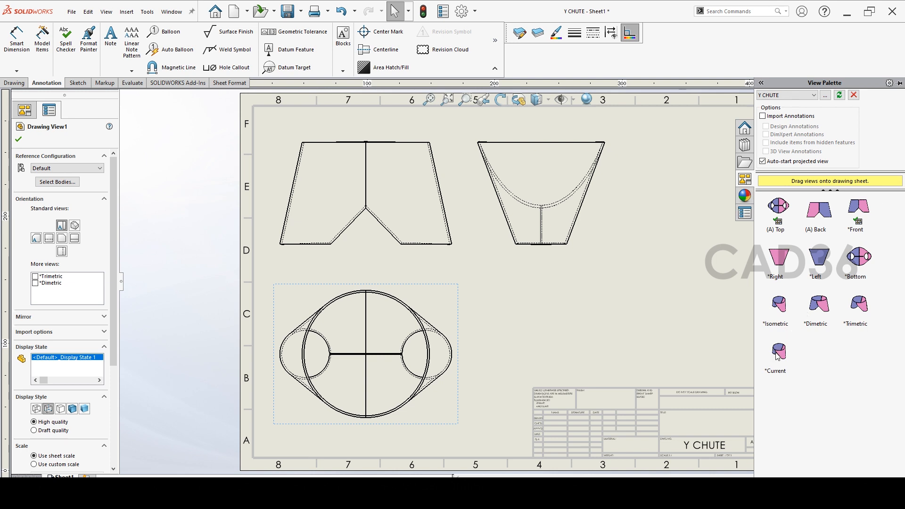
{"action": "mouse_move", "coordinate": [819, 306]}
{"action": "left_mouse_down"}
{"action": "mouse_move", "coordinate": [641, 341]}
{"action": "mouse_move", "coordinate": [646, 319]}
{"action": "left_mouse_up"}
{"action": "left_click", "coordinate": [832, 317]}
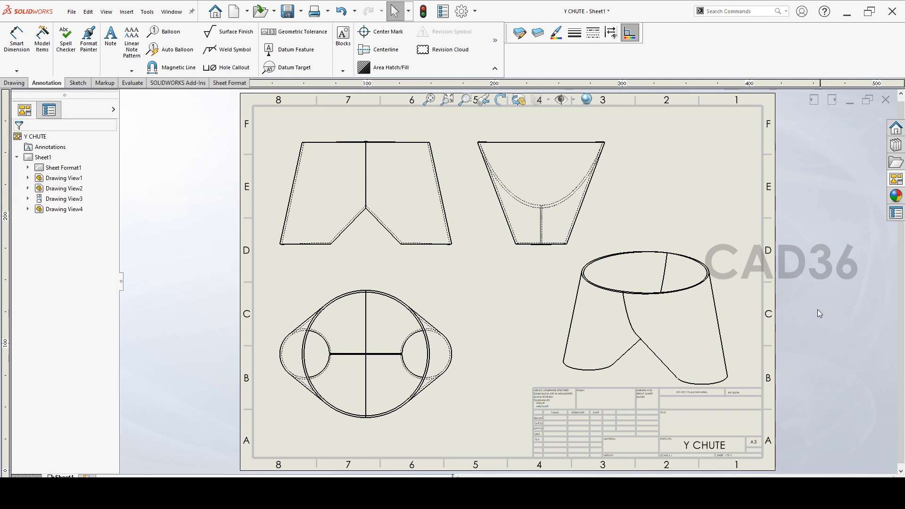
- Set the dimetric view's display style to Shaded With Edges
{"action": "left_click", "coordinate": [743, 271]}
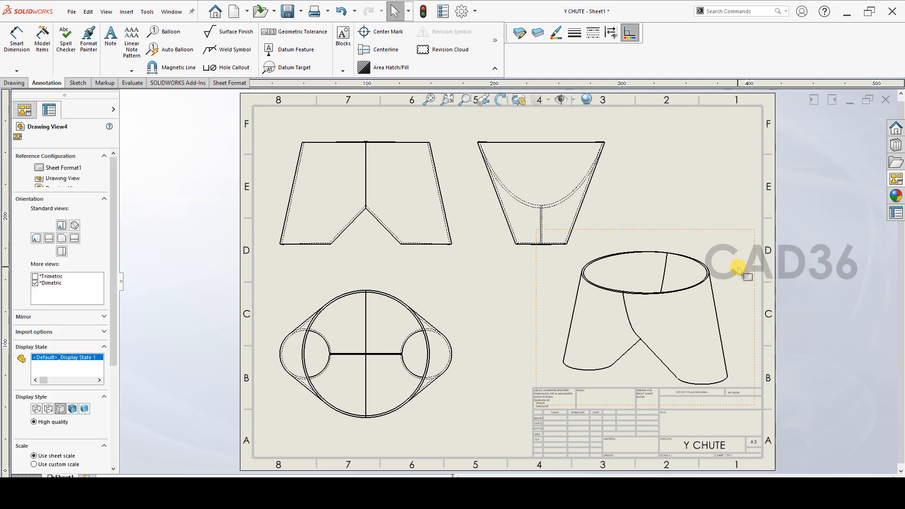
{"action": "left_click", "coordinate": [73, 409]}
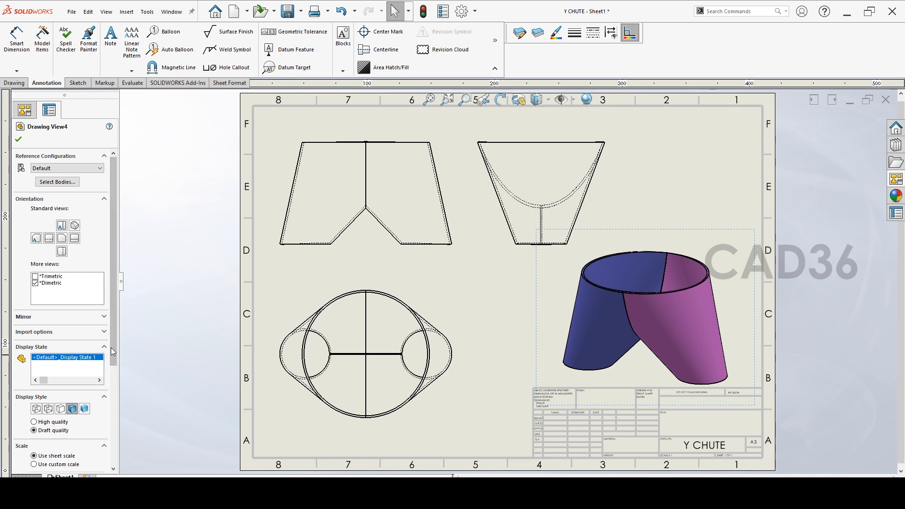
{"action": "left_click", "coordinate": [182, 322]}
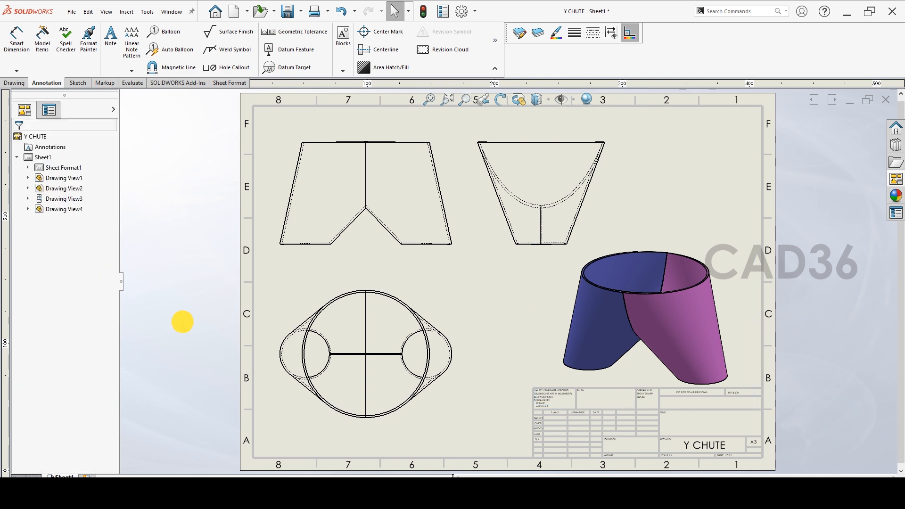
- Place a second Front view across the sheet's right border, level with the side view, without projections
{"action": "left_click", "coordinate": [898, 182]}
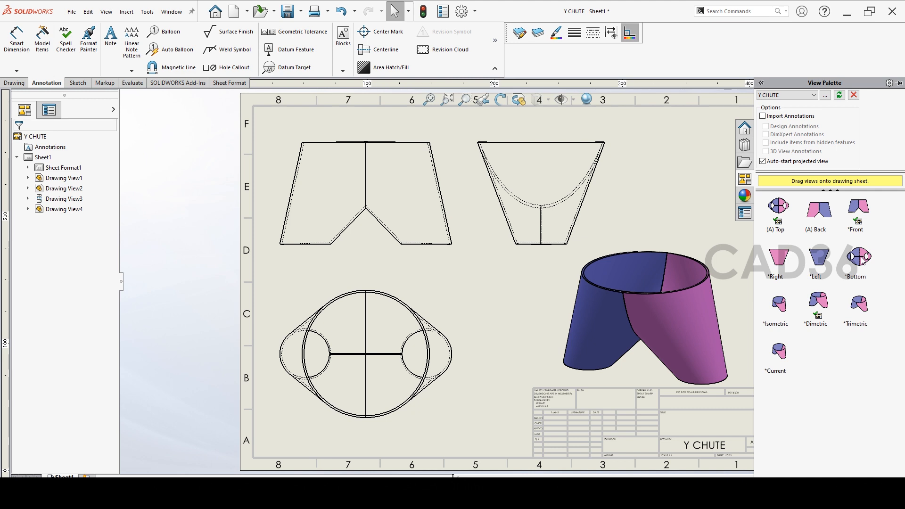
{"action": "left_click", "coordinate": [816, 375]}
{"action": "left_click_drag", "start_coordinate": [858, 216], "coordinate": [798, 152]}
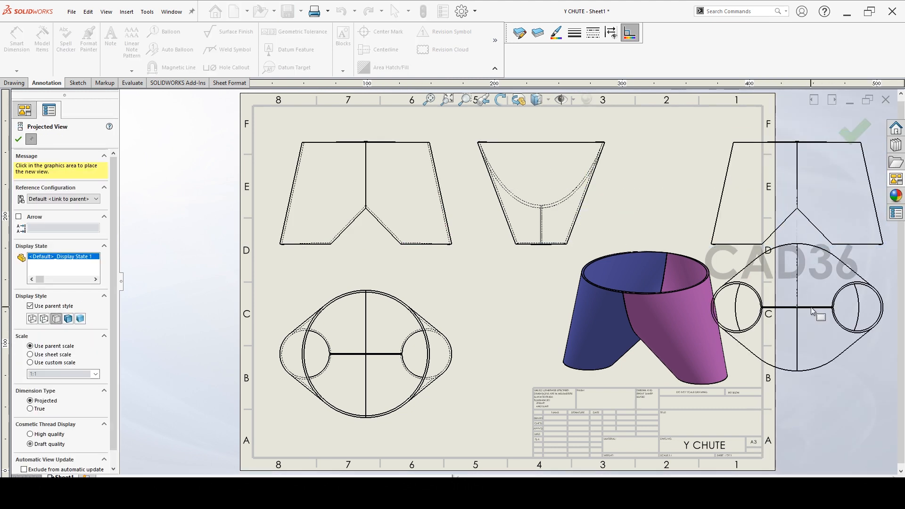
{"action": "left_click", "coordinate": [18, 139]}
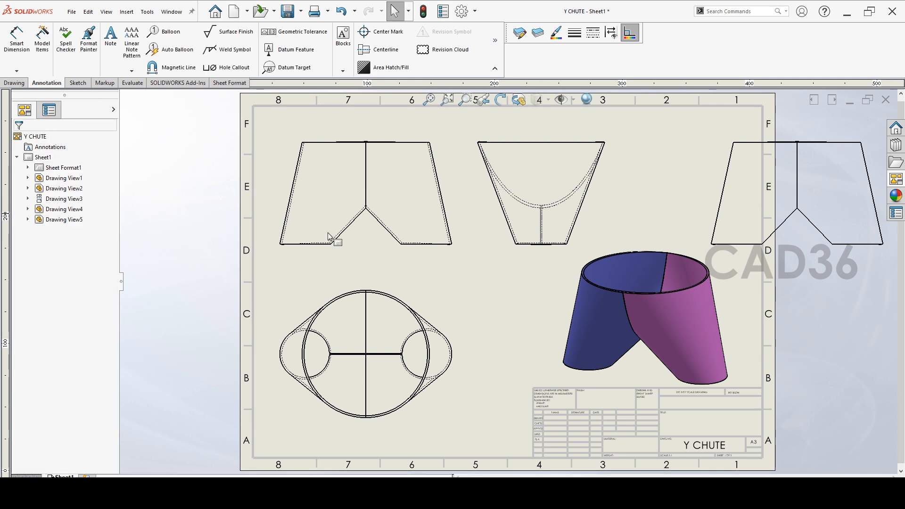
- Limit the second front view across the sheet's right border to the blue left-hand leg body only
{"action": "scroll", "coordinate": [854, 294], "scroll_direction": "up", "scroll_amount": 3}
{"action": "scroll", "coordinate": [699, 237], "scroll_direction": "down", "scroll_amount": 1}
{"action": "left_click", "coordinate": [605, 260]}
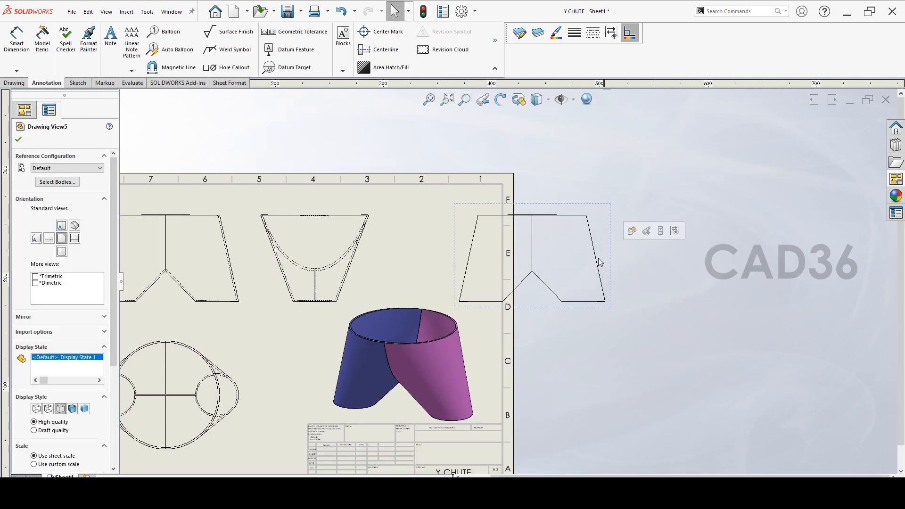
{"action": "left_click", "coordinate": [58, 184]}
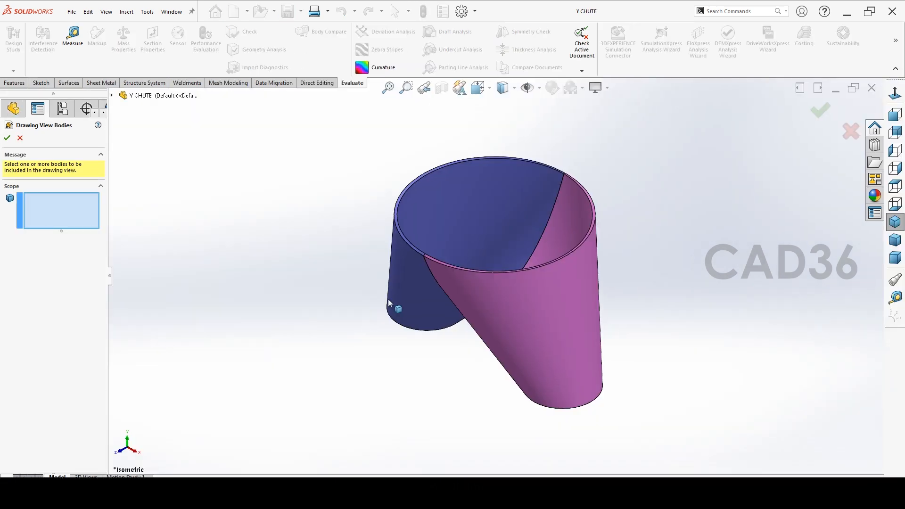
{"action": "left_click", "coordinate": [409, 298]}
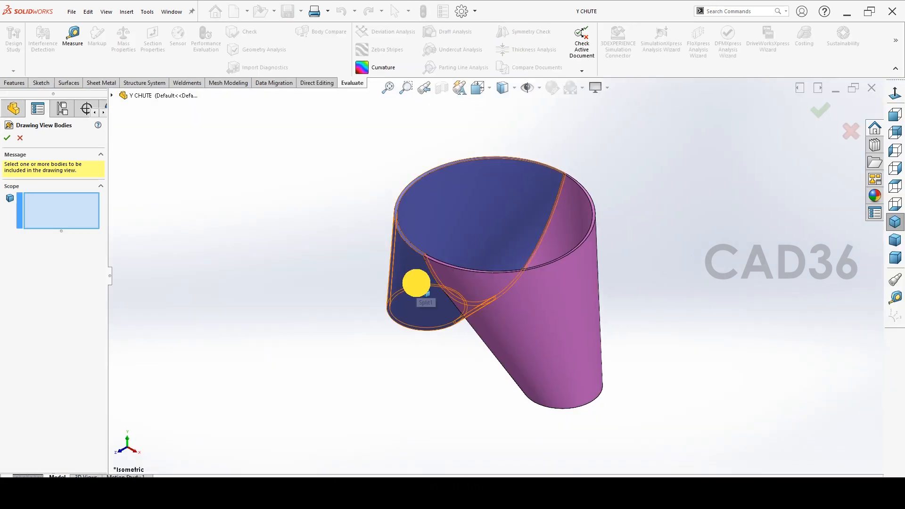
{"action": "left_click", "coordinate": [7, 139]}
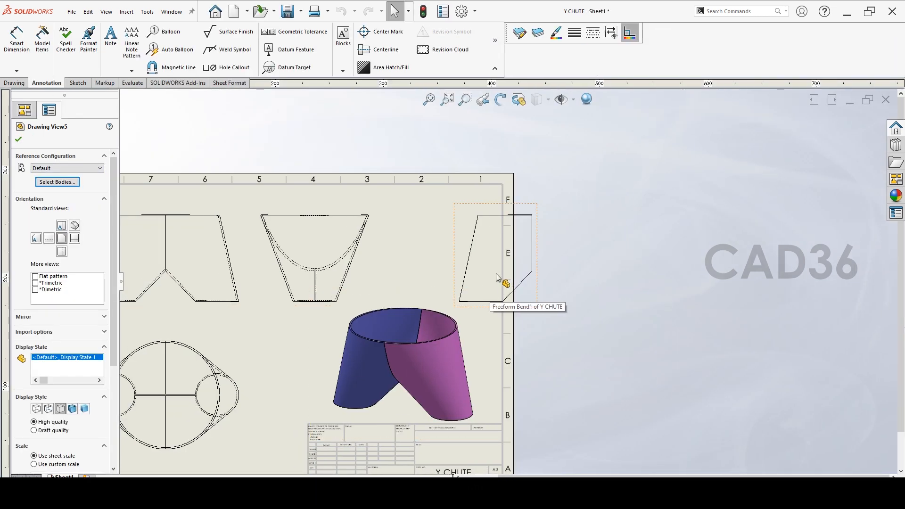
- Change the single-leg view's orientation to Flat pattern and move it off the sheet, beyond its right border
{"action": "left_click", "coordinate": [36, 282]}
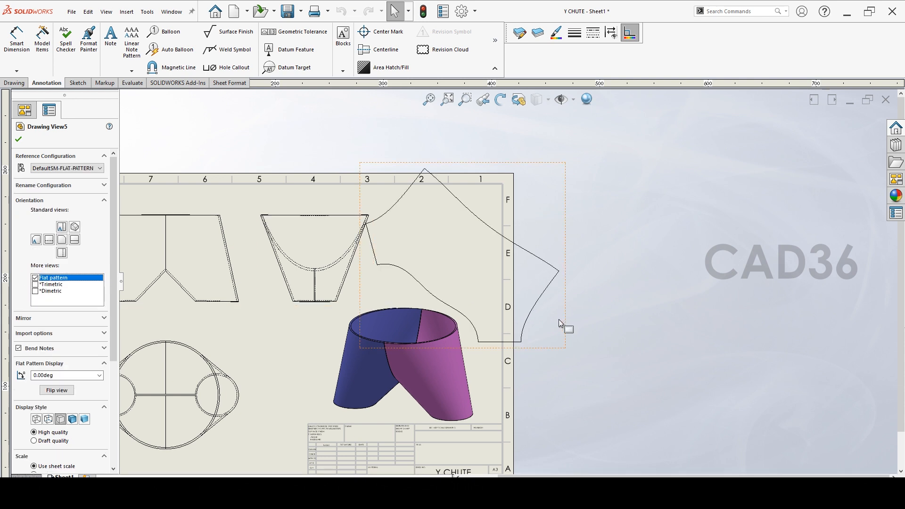
{"action": "left_click", "coordinate": [770, 321]}
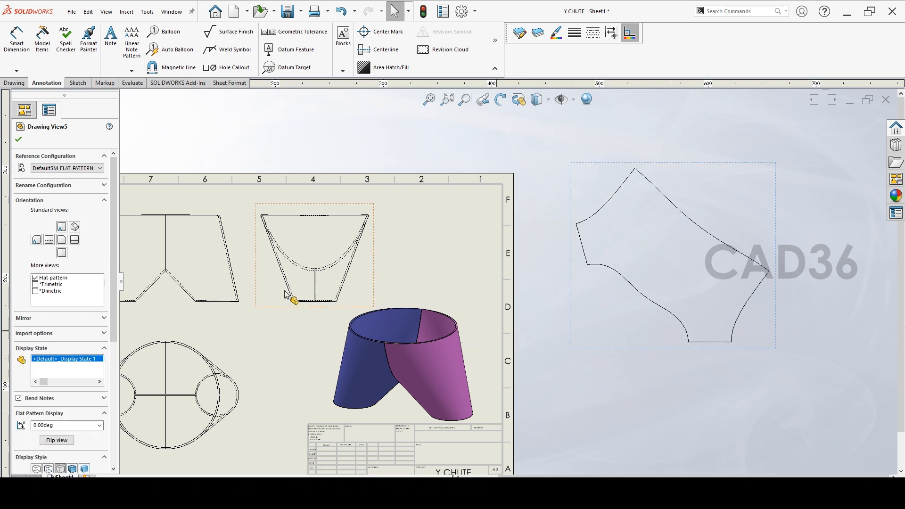
{"action": "left_click", "coordinate": [18, 139]}
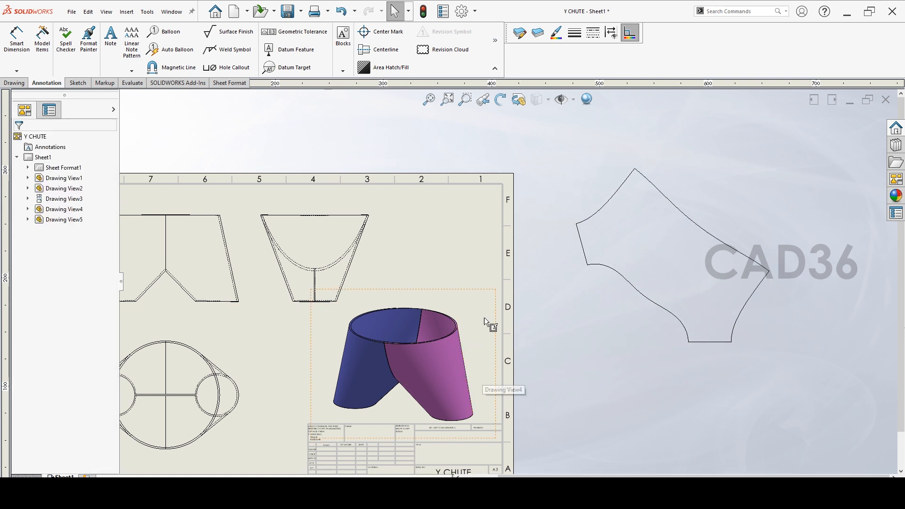
- Move the shaded dimetric view off the sheet, below the flat-pattern view
{"action": "mouse_move", "coordinate": [476, 290]}
{"action": "left_mouse_down"}
{"action": "mouse_move", "coordinate": [712, 363]}
{"action": "mouse_move", "coordinate": [719, 356]}
{"action": "left_mouse_up"}
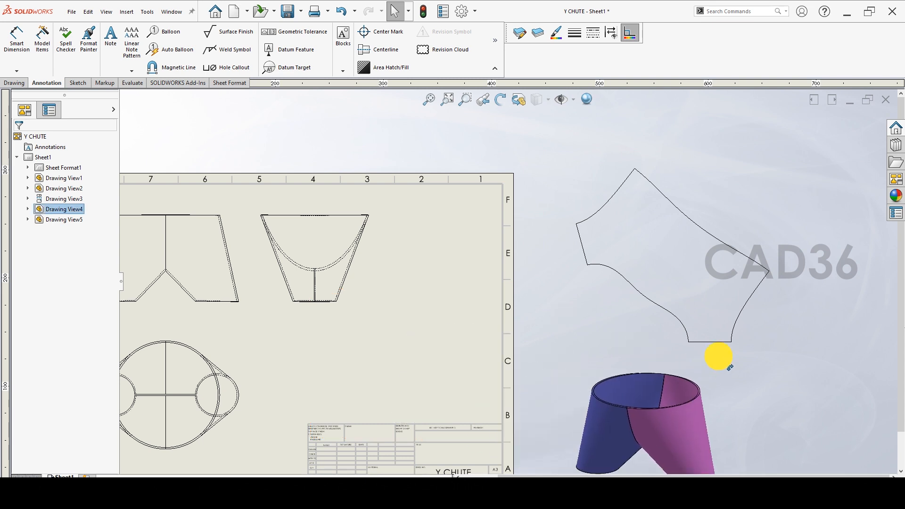
{"action": "left_click", "coordinate": [554, 313]}
{"action": "key", "text": "f"}
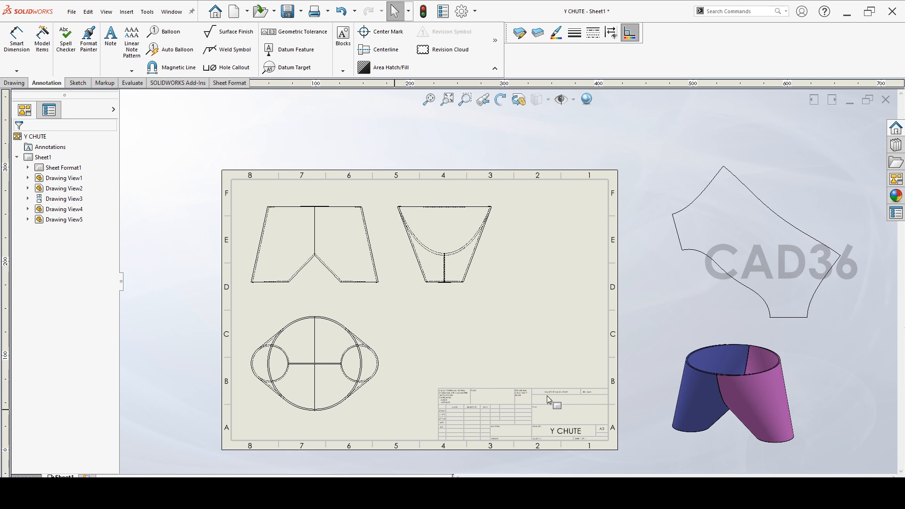
- Set the scale of Sheet1 to 1:1.5 in its sheet properties
{"action": "right_click", "coordinate": [55, 475]}
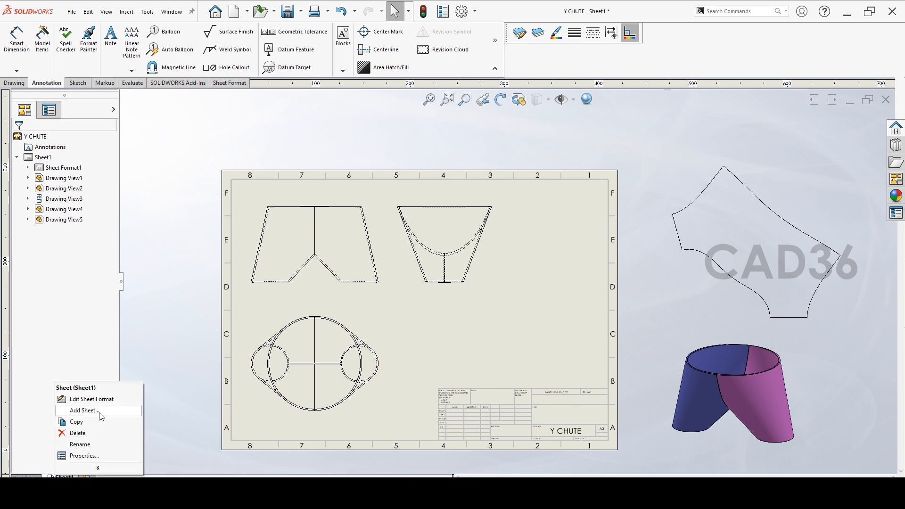
{"action": "left_click", "coordinate": [97, 456]}
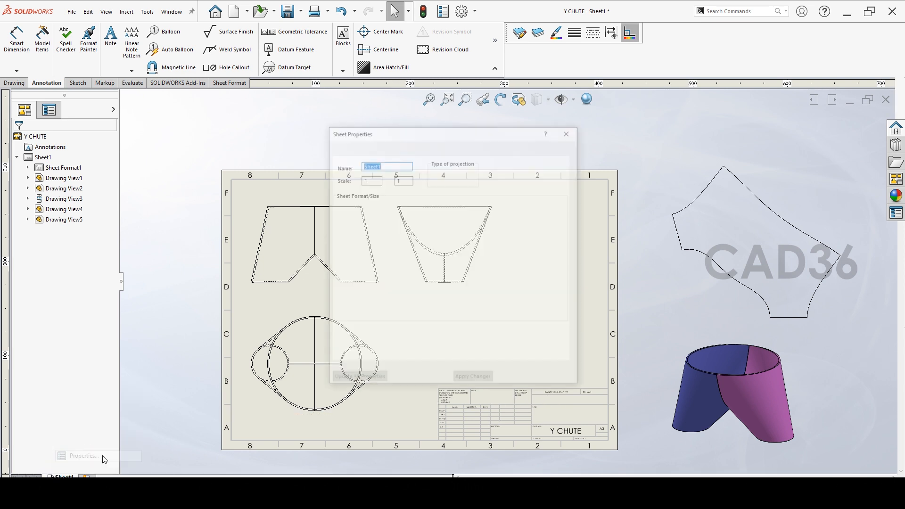
{"action": "left_click", "coordinate": [404, 180]}
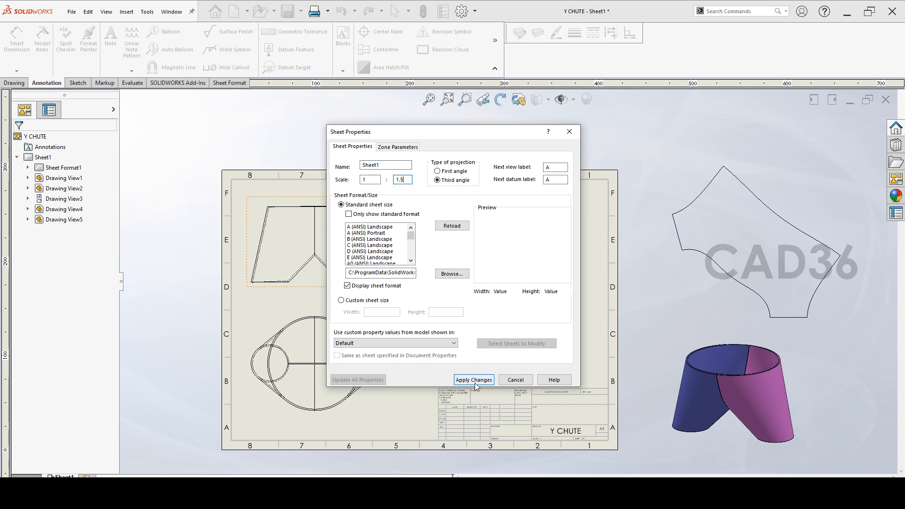
{"action": "left_click", "coordinate": [474, 380]}
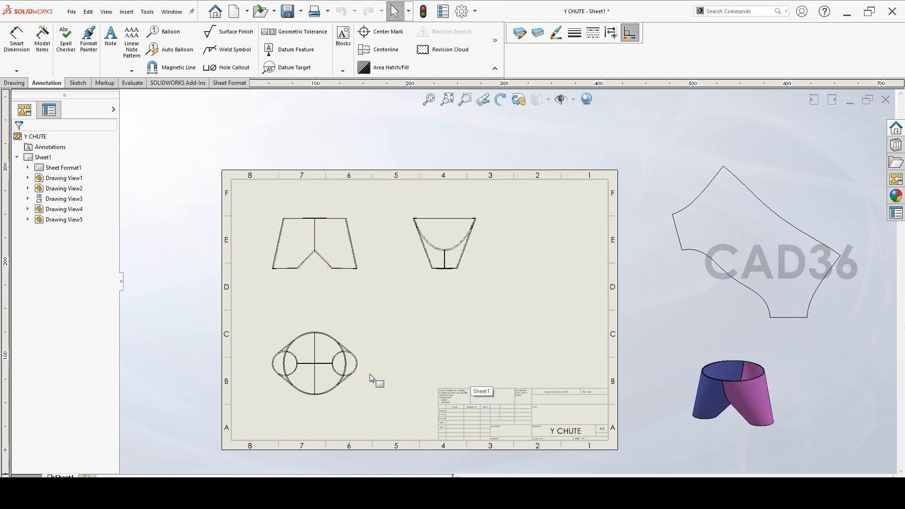
- Rearrange the top, front and side views closer to the sheet's left edge, freeing space for the flat pattern
{"action": "left_click_drag", "start_coordinate": [369, 375], "coordinate": [370, 387]}
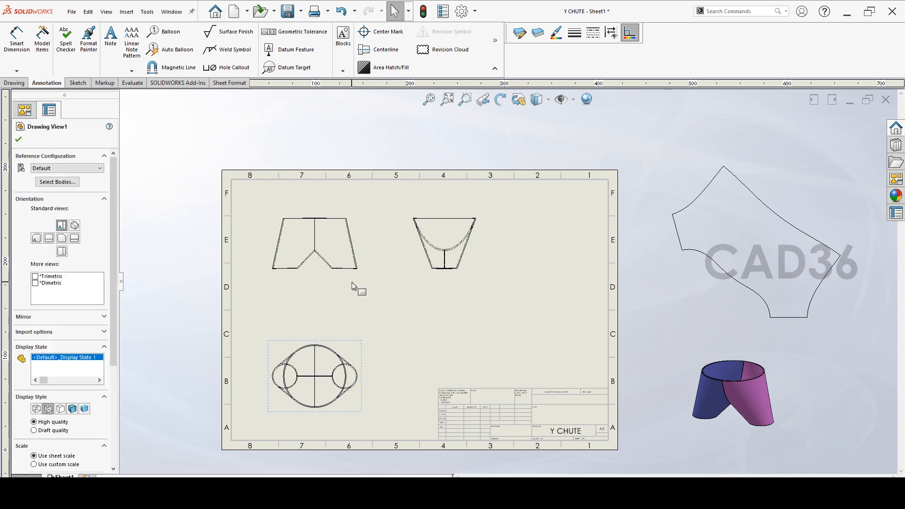
{"action": "left_click_drag", "start_coordinate": [351, 283], "coordinate": [343, 269]}
{"action": "left_click_drag", "start_coordinate": [271, 357], "coordinate": [249, 355]}
{"action": "left_click_drag", "start_coordinate": [415, 268], "coordinate": [372, 262]}
- Break the flat-pattern view's alignment and place it inside the sheet, above the title block
{"action": "left_click_drag", "start_coordinate": [678, 299], "coordinate": [531, 313]}
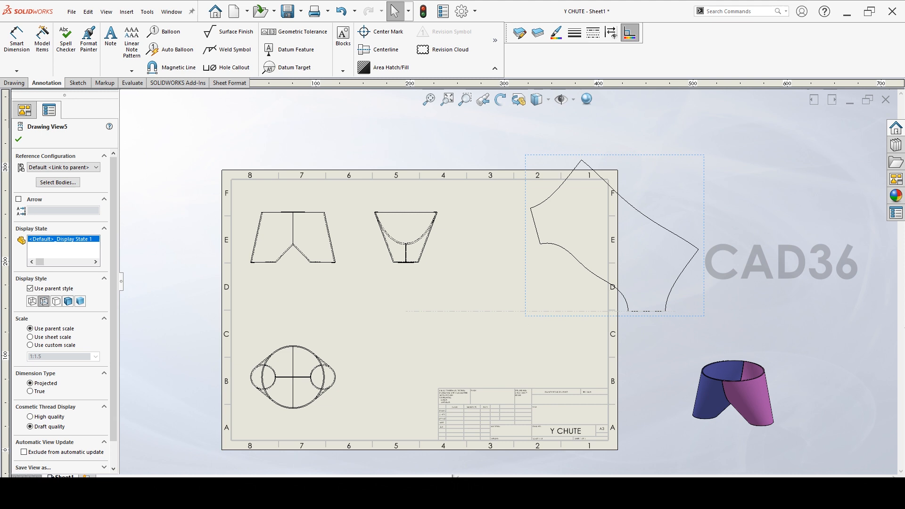
{"action": "left_click", "coordinate": [555, 318]}
{"action": "right_click", "coordinate": [546, 313]}
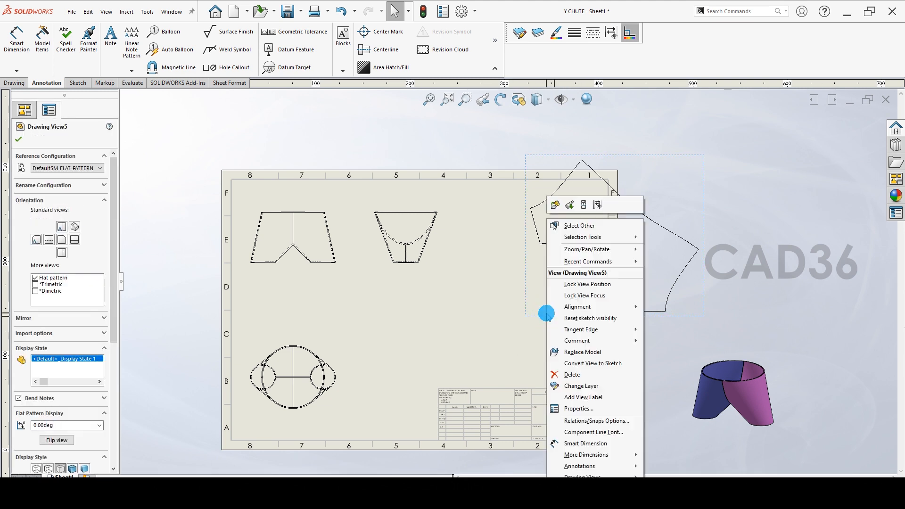
{"action": "mouse_move", "coordinate": [605, 311]}
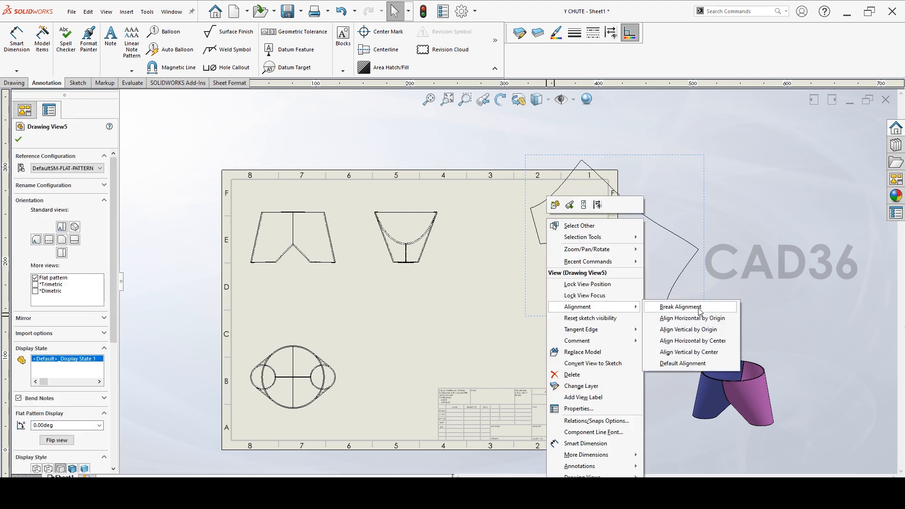
{"action": "left_click", "coordinate": [681, 307]}
{"action": "mouse_move", "coordinate": [572, 319]}
{"action": "left_mouse_down"}
{"action": "mouse_move", "coordinate": [511, 360]}
{"action": "mouse_move", "coordinate": [470, 366]}
{"action": "mouse_move", "coordinate": [472, 381]}
{"action": "left_mouse_up"}
{"action": "left_click", "coordinate": [782, 291]}
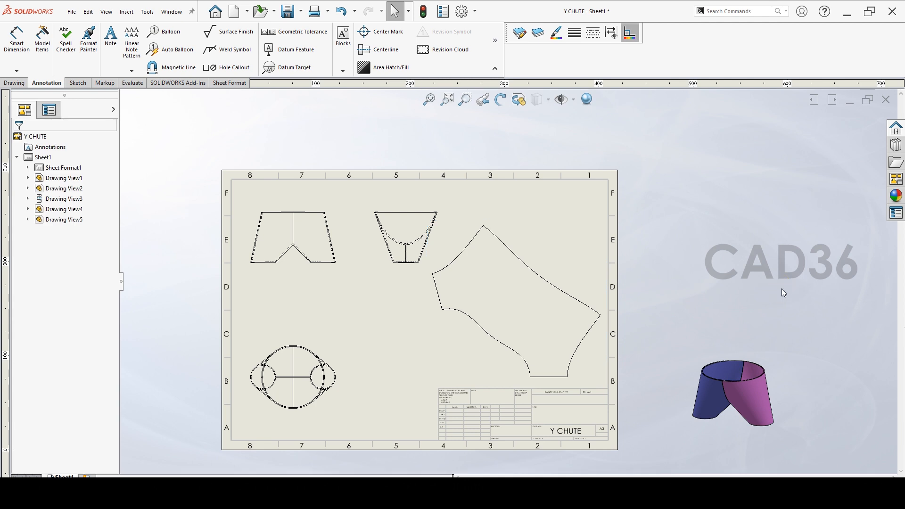
- Shift the side view slightly toward the front view and place the dimetric view between the top view and the title block
{"action": "left_click_drag", "start_coordinate": [375, 264], "coordinate": [361, 264]}
{"action": "left_click", "coordinate": [384, 317]}
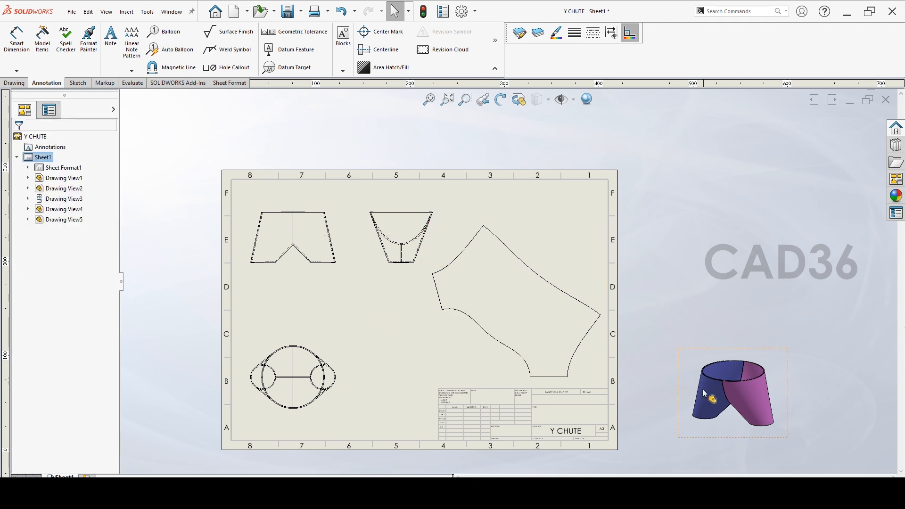
{"action": "mouse_move", "coordinate": [679, 395]}
{"action": "left_mouse_down"}
{"action": "mouse_move", "coordinate": [363, 382]}
{"action": "mouse_move", "coordinate": [513, 216]}
{"action": "left_mouse_up"}
{"action": "left_click_drag", "start_coordinate": [426, 354], "coordinate": [423, 355]}
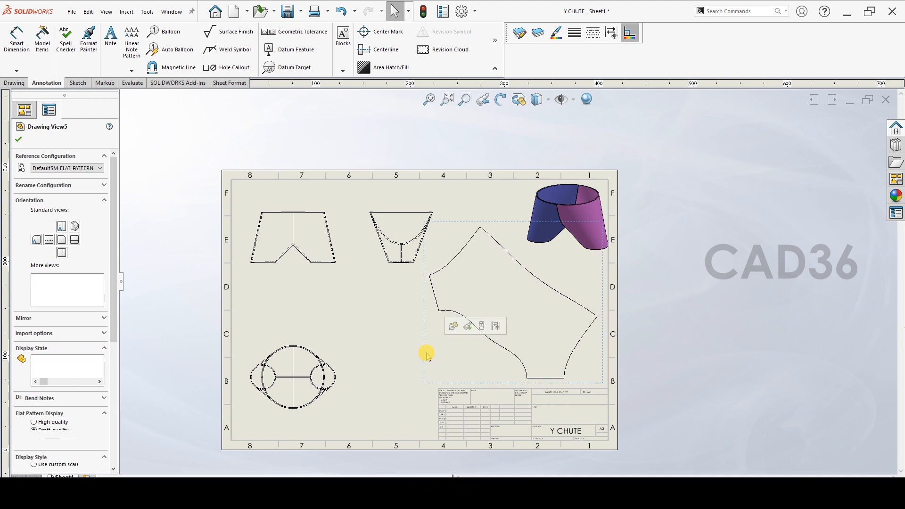
{"action": "left_click_drag", "start_coordinate": [513, 244], "coordinate": [359, 404]}
{"action": "mouse_move", "coordinate": [513, 216]}
{"action": "left_mouse_down"}
{"action": "mouse_move", "coordinate": [431, 340]}
{"action": "mouse_move", "coordinate": [316, 380]}
{"action": "mouse_move", "coordinate": [355, 392]}
{"action": "left_mouse_up"}
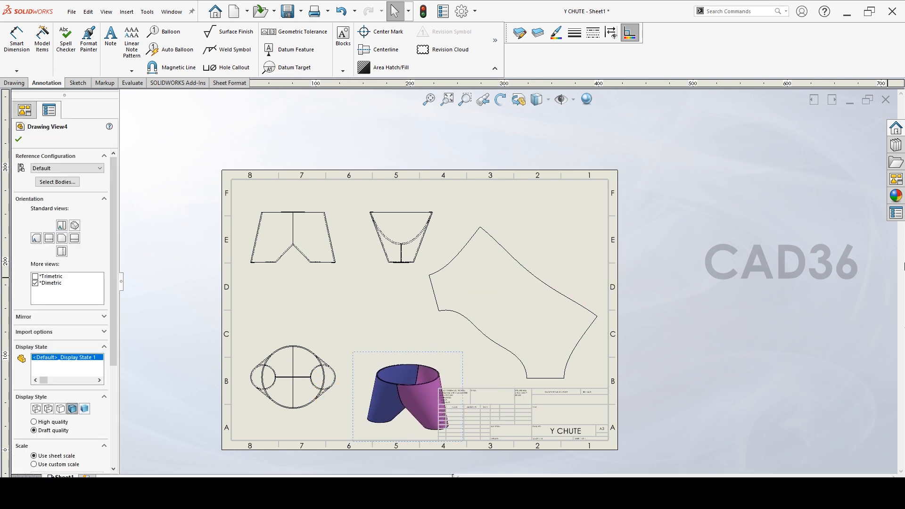
- Create a drawing layer named CENTER with red colour and a thicker line
{"action": "scroll", "coordinate": [285, 396], "scroll_direction": "down", "scroll_amount": 5}
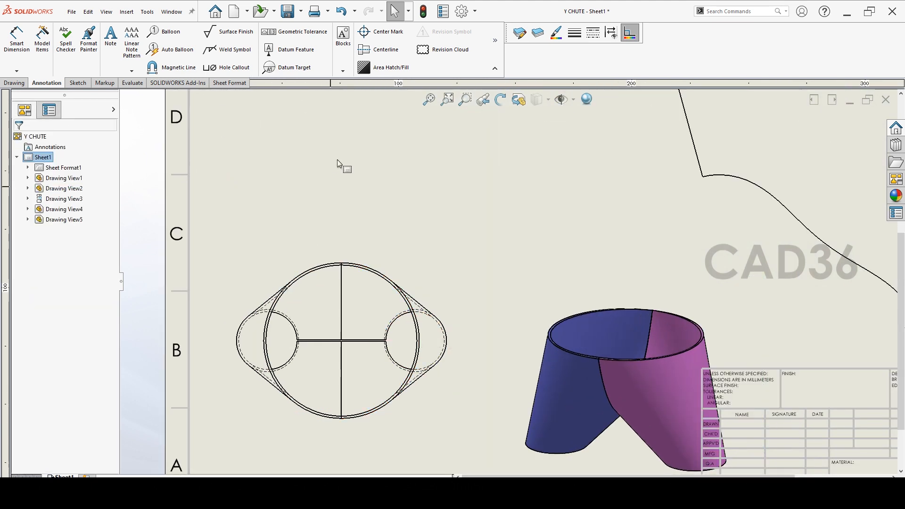
{"action": "left_click", "coordinate": [538, 33]}
{"action": "left_click", "coordinate": [338, 248]}
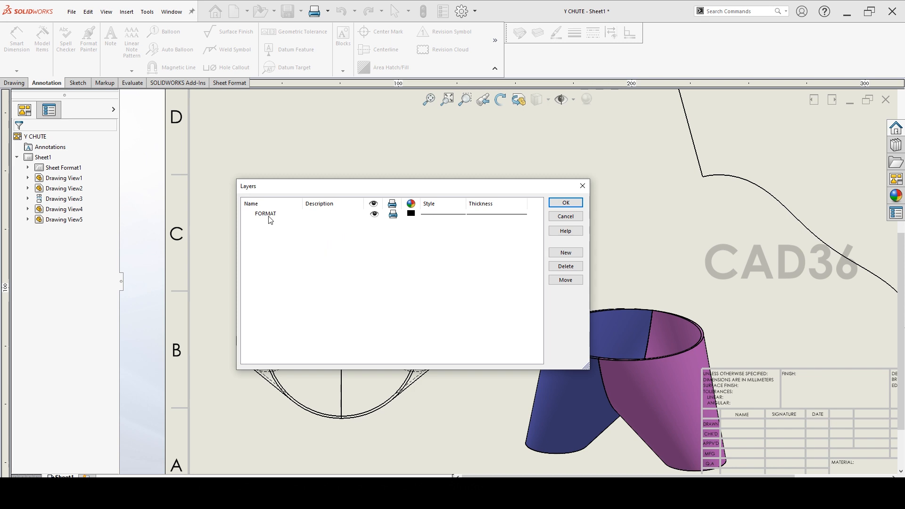
{"action": "left_click", "coordinate": [564, 251]}
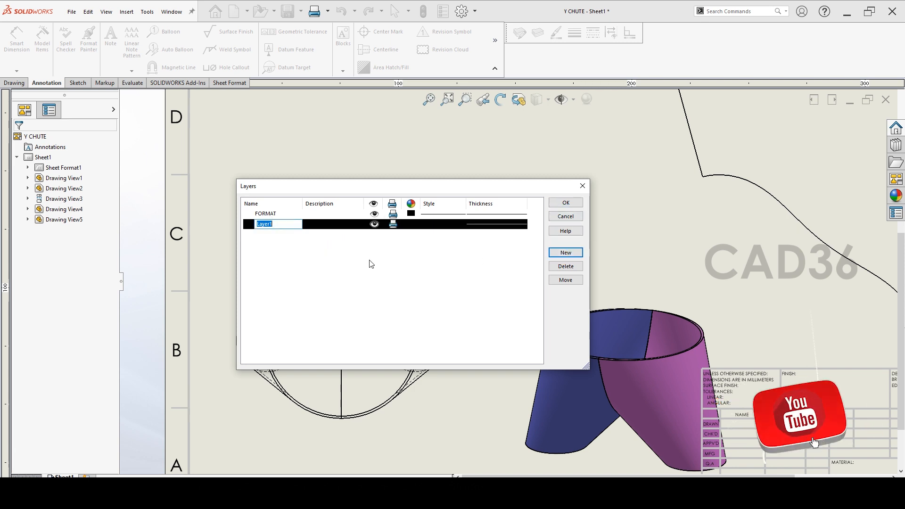
{"action": "type", "text": "CENTER"}
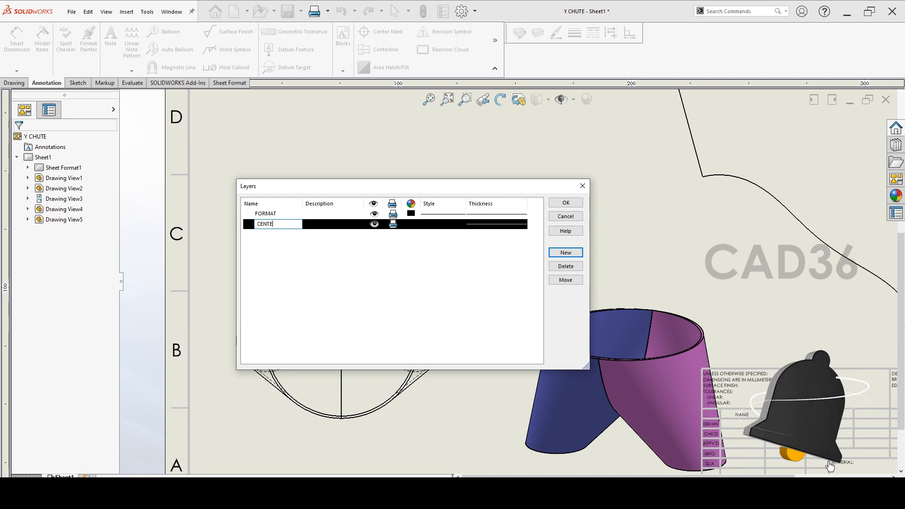
{"action": "left_click", "coordinate": [412, 224]}
{"action": "left_click", "coordinate": [411, 223]}
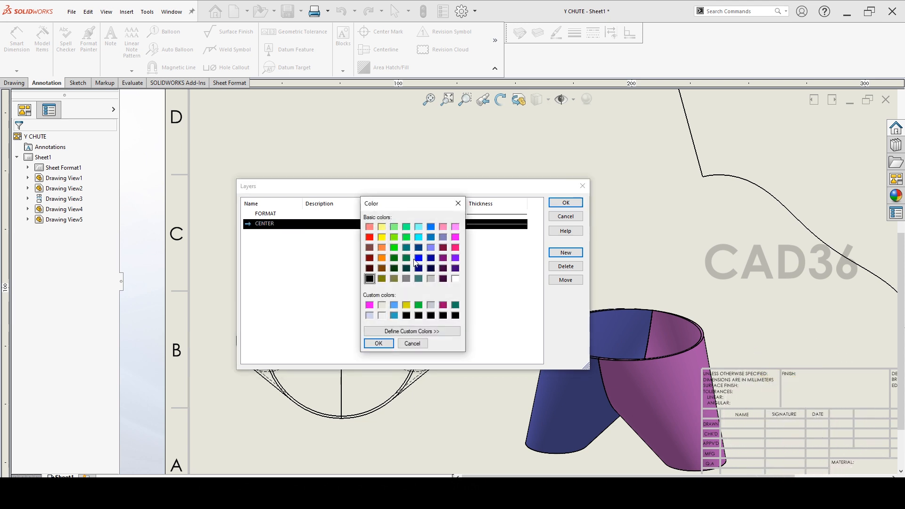
{"action": "left_click", "coordinate": [377, 343]}
{"action": "left_click", "coordinate": [496, 224]}
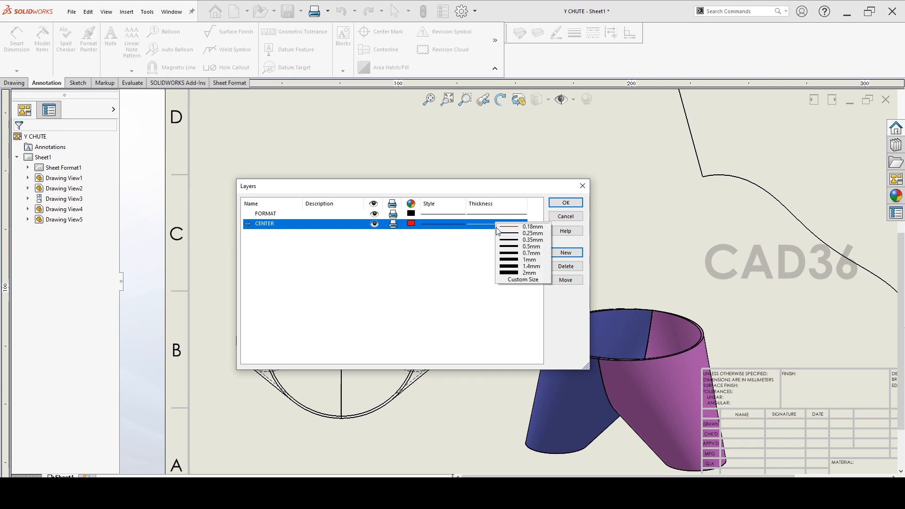
{"action": "left_click", "coordinate": [519, 242]}
{"action": "left_click", "coordinate": [495, 273]}
- Add a layer named OBJECT, keeping it black and giving it a thicker line
{"action": "left_click", "coordinate": [565, 253]}
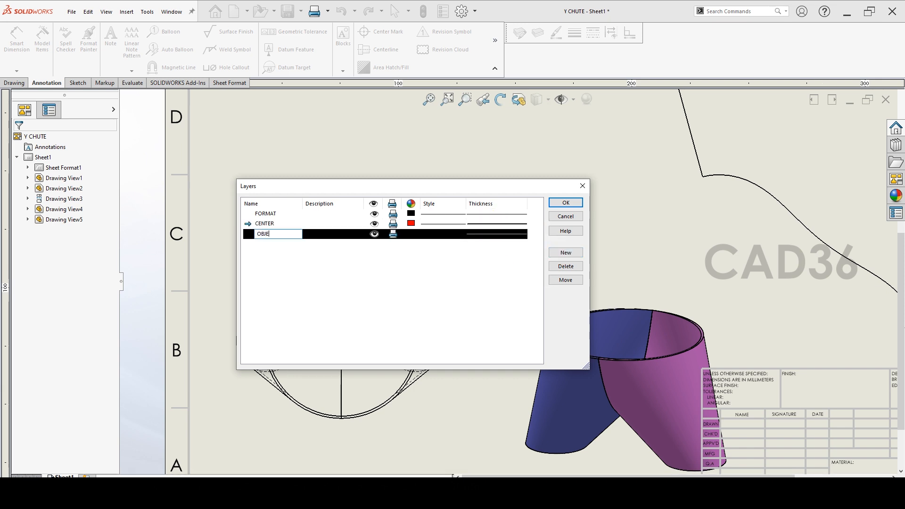
{"action": "left_click", "coordinate": [425, 295]}
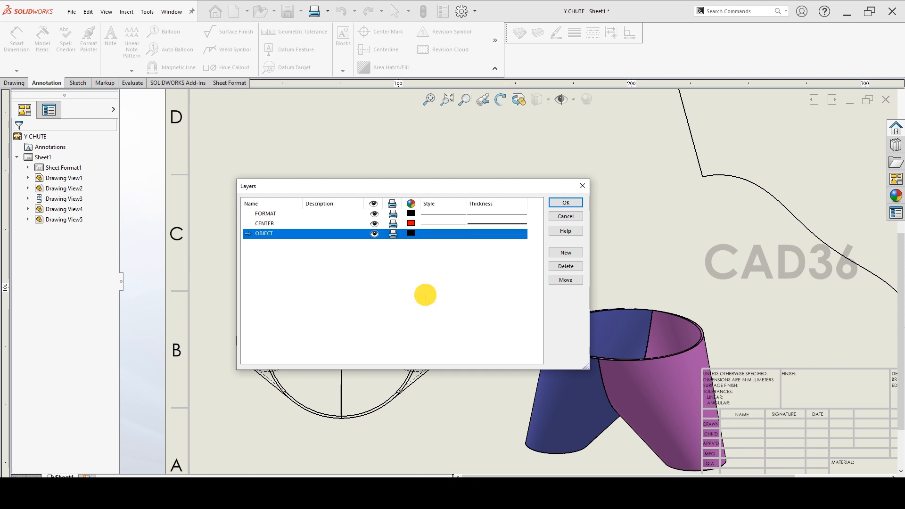
{"action": "left_click", "coordinate": [495, 238]}
{"action": "left_click", "coordinate": [525, 253]}
{"action": "left_click", "coordinate": [499, 286]}
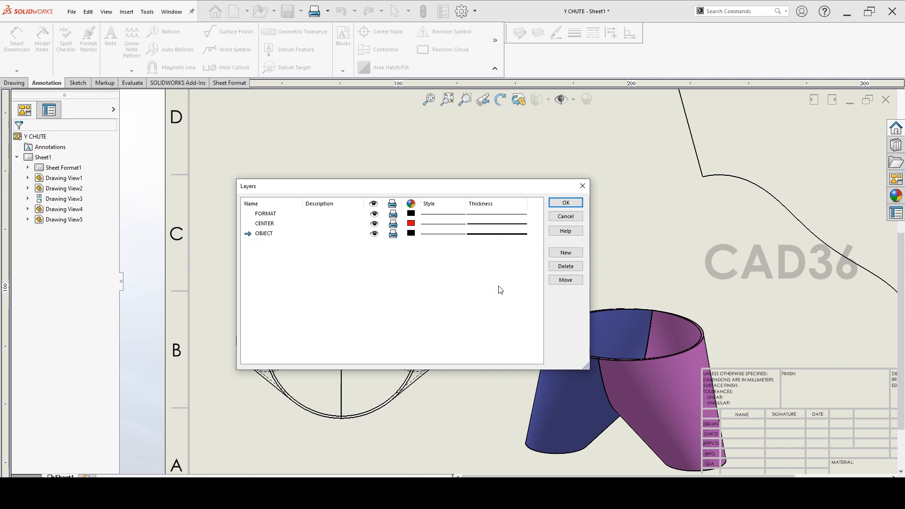
- Add a layer named DIM with red colour and a 0.25 mm line thickness
{"action": "left_click", "coordinate": [576, 256]}
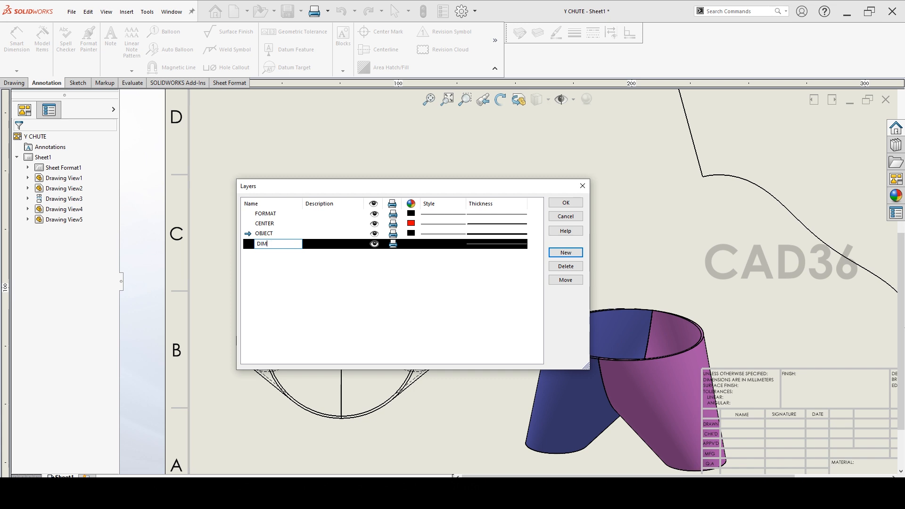
{"action": "left_click", "coordinate": [422, 271]}
{"action": "left_click", "coordinate": [418, 245]}
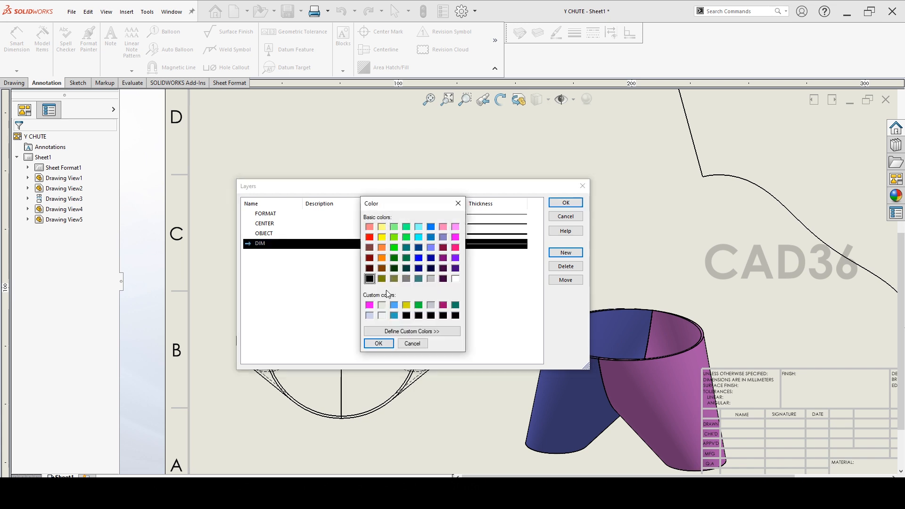
{"action": "left_click", "coordinate": [370, 237]}
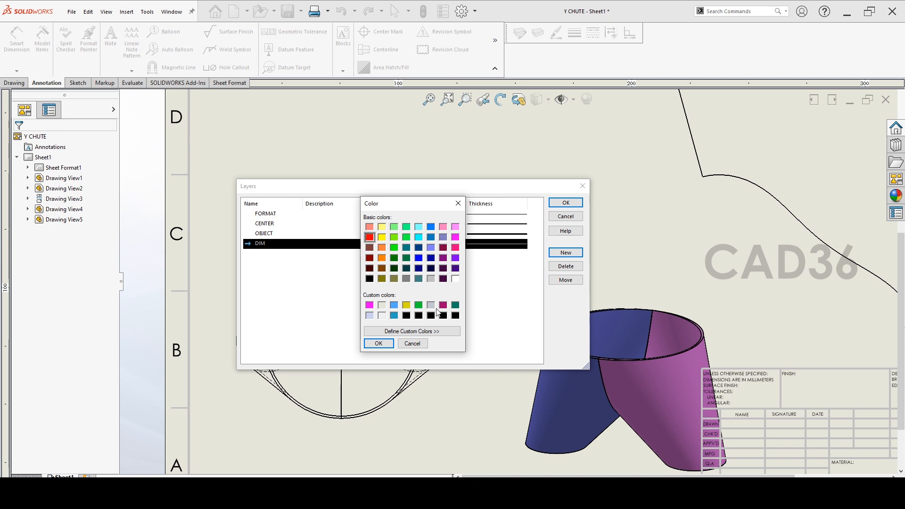
{"action": "left_click", "coordinate": [379, 344]}
{"action": "left_click", "coordinate": [481, 245]}
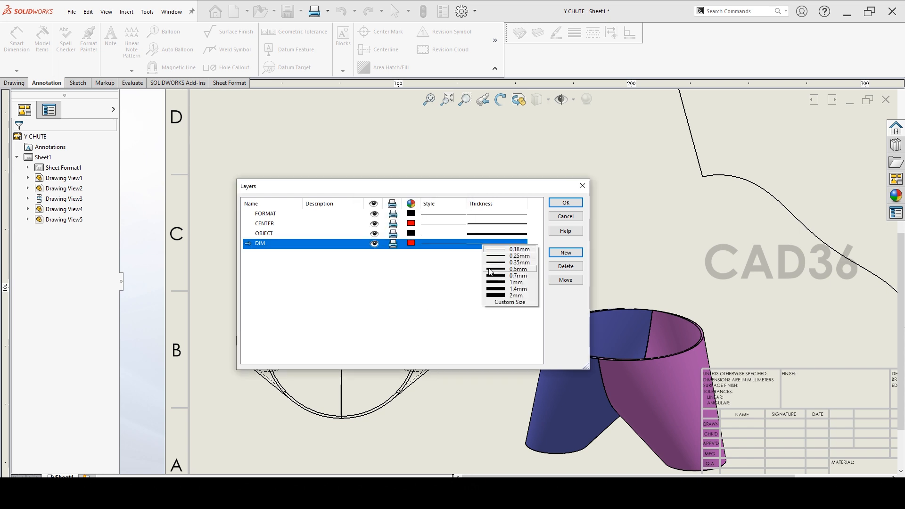
{"action": "left_click", "coordinate": [521, 256]}
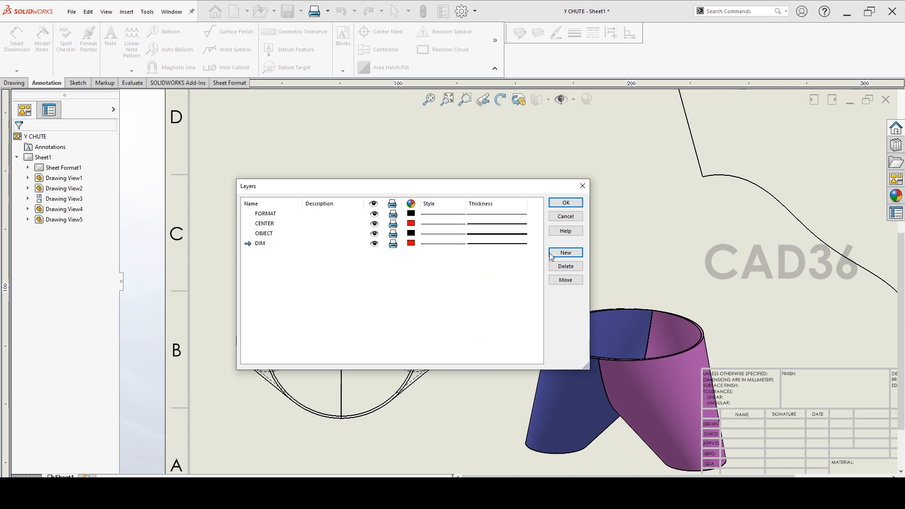
- Accept the layer settings and sketch a vertical line about 113 mm long through the centre of the top view's large circle
{"action": "left_click", "coordinate": [577, 204]}
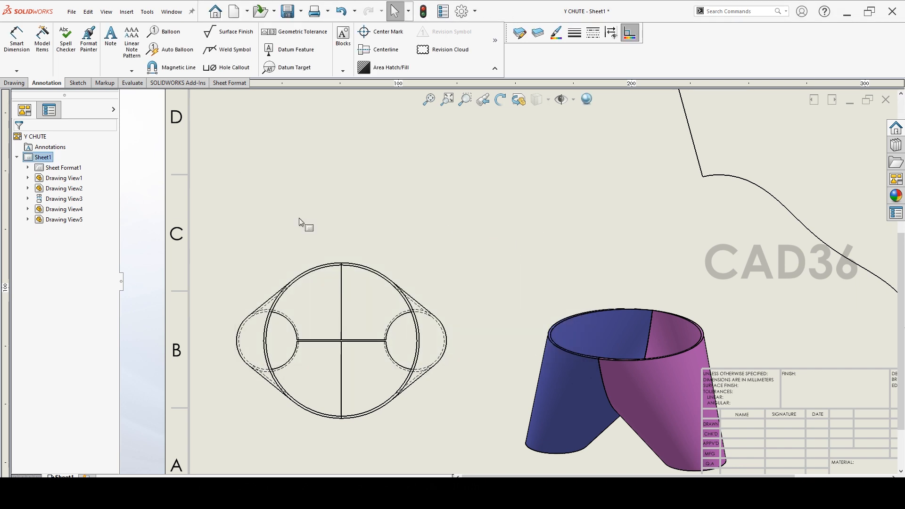
{"action": "left_click", "coordinate": [78, 83]}
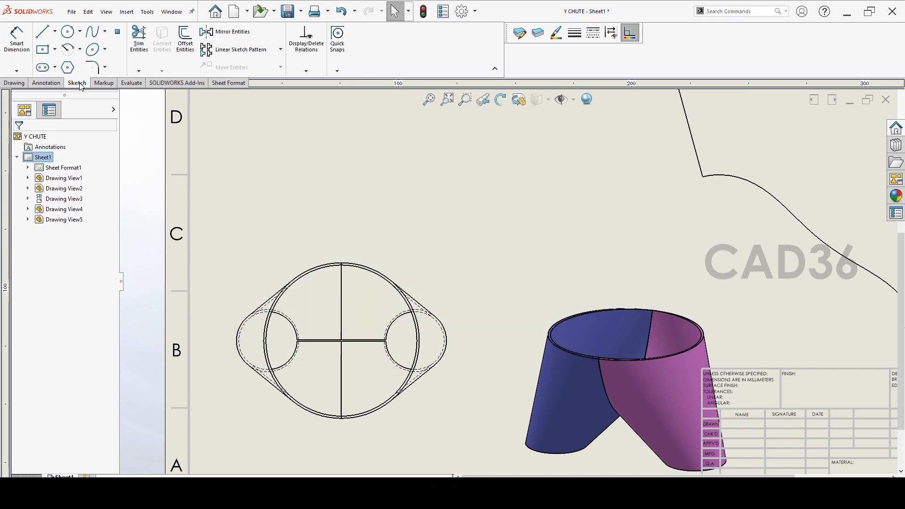
{"action": "left_click", "coordinate": [42, 31]}
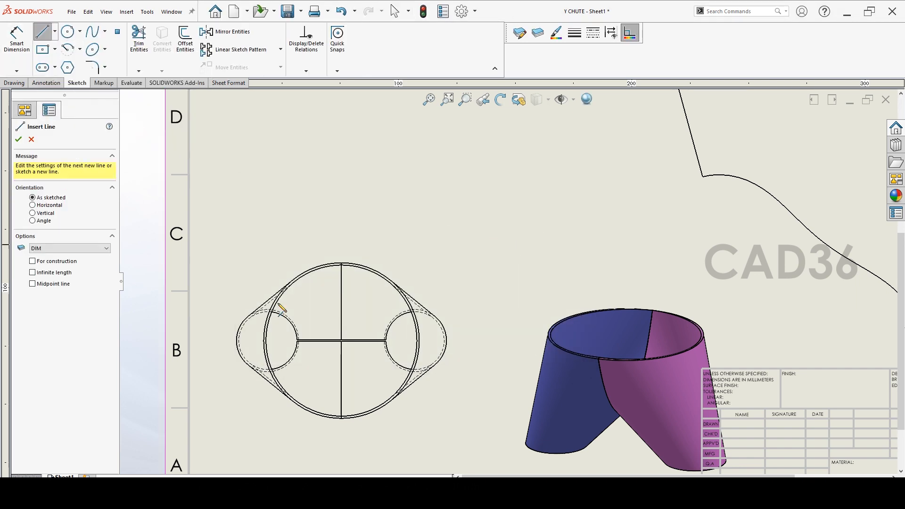
{"action": "left_click", "coordinate": [342, 426]}
{"action": "left_click", "coordinate": [342, 250]}
{"action": "key", "text": "Escape"}
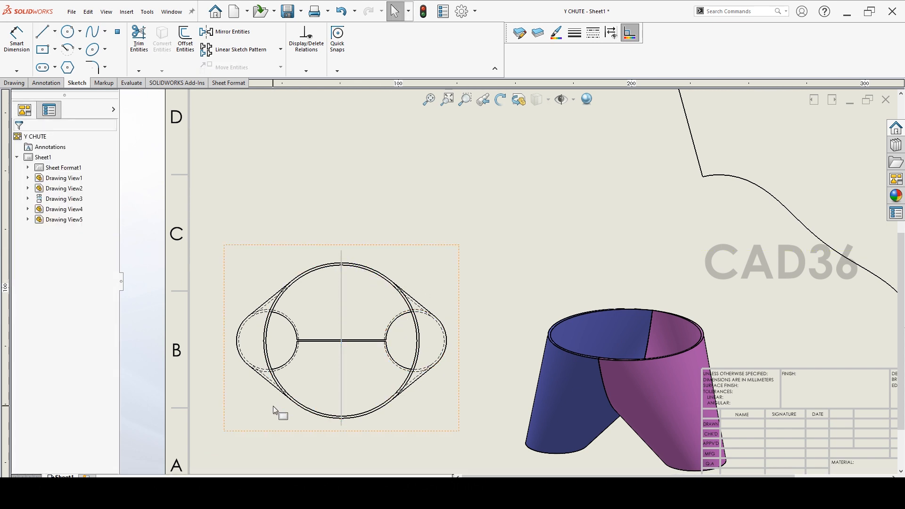
- Sketch a vertical line about 77 mm long through the left small circle of the top view
{"action": "left_click", "coordinate": [42, 32]}
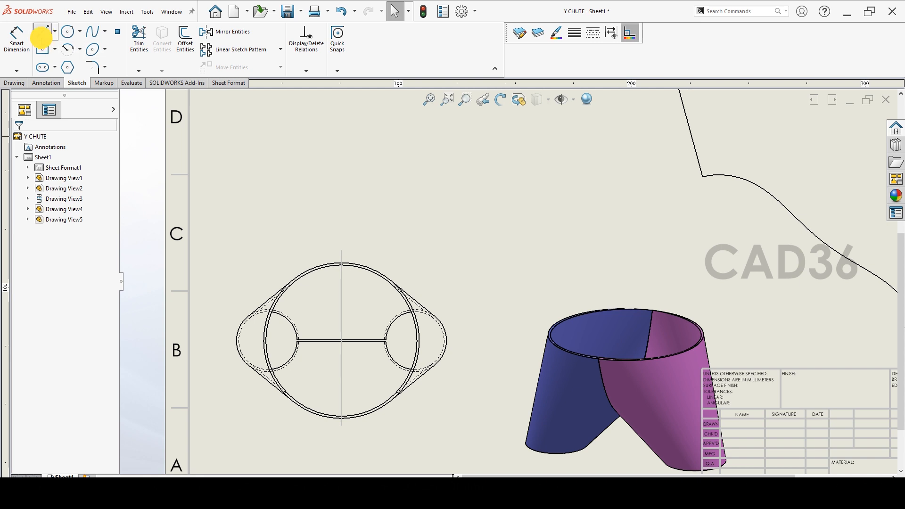
{"action": "left_click", "coordinate": [263, 401]}
{"action": "left_click", "coordinate": [263, 282]}
{"action": "key", "text": "Escape"}
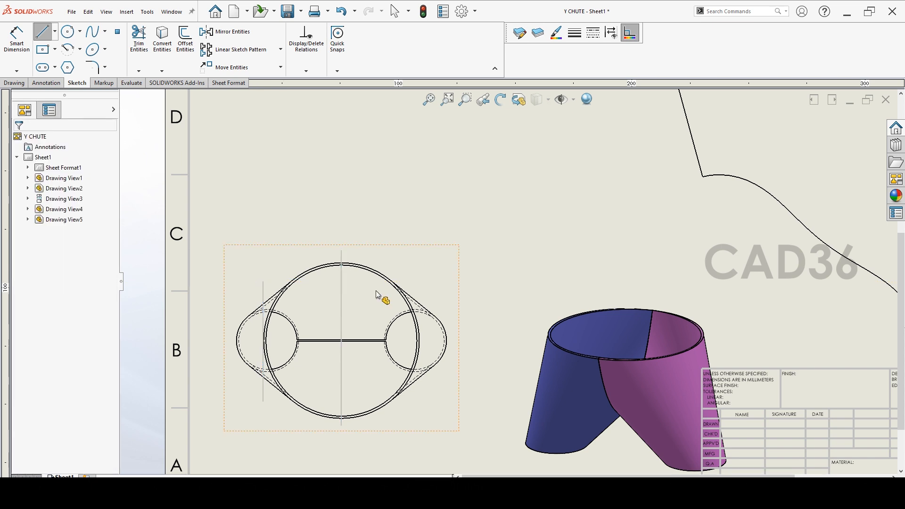
{"action": "key", "text": "Escape"}
- Choose the CENTER layer for new lines and sketch a vertical line about 77 mm long through the top view's right small circle
{"action": "left_click", "coordinate": [51, 34]}
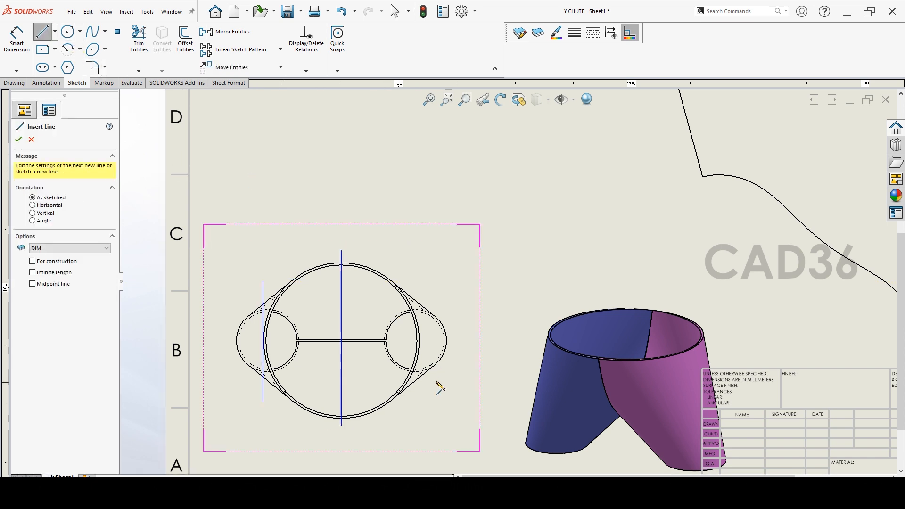
{"action": "left_click", "coordinate": [106, 249]}
{"action": "left_click", "coordinate": [71, 281]}
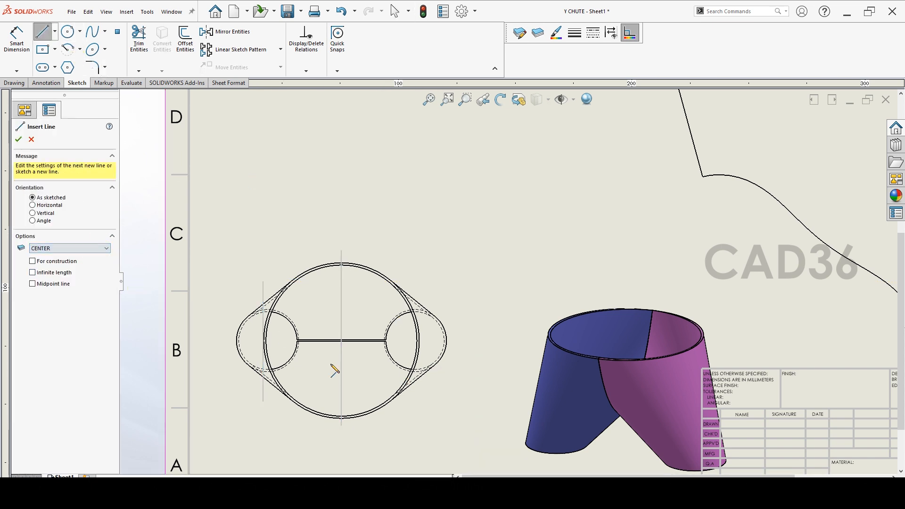
{"action": "left_click", "coordinate": [428, 401]}
{"action": "left_click", "coordinate": [428, 282]}
{"action": "key", "text": "Escape"}
- Assign all three vertical lines in the top view to the CENTER layer
{"action": "left_click", "coordinate": [427, 294]}
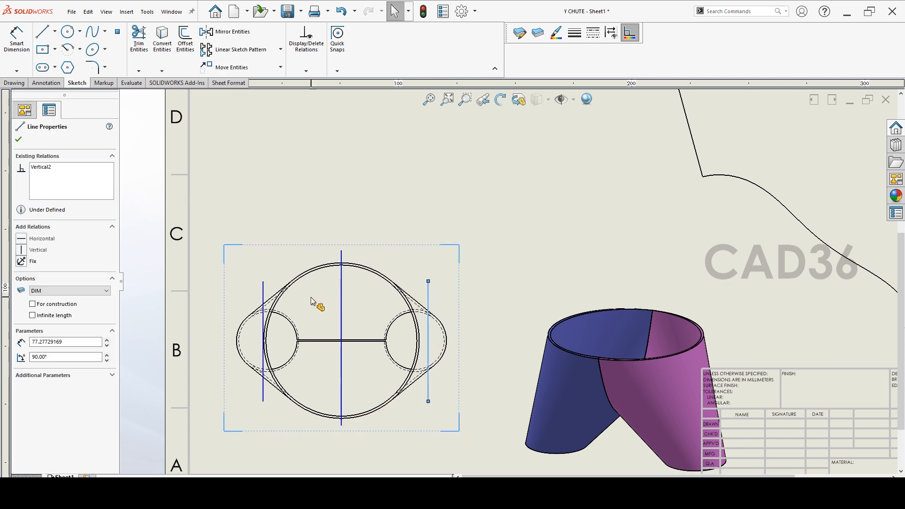
{"action": "left_click", "coordinate": [265, 296], "text": "ctrl"}
{"action": "left_click", "coordinate": [341, 304], "text": "ctrl"}
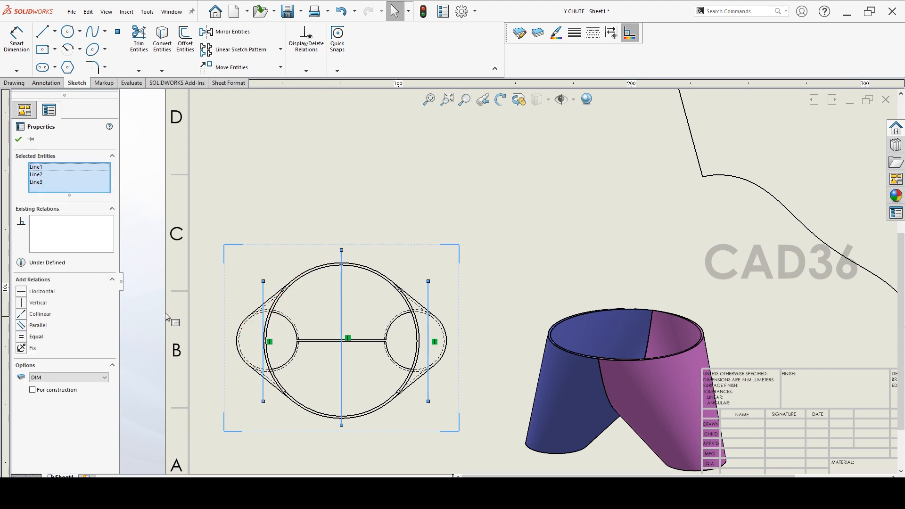
{"action": "left_click", "coordinate": [87, 377]}
{"action": "left_click", "coordinate": [71, 399]}
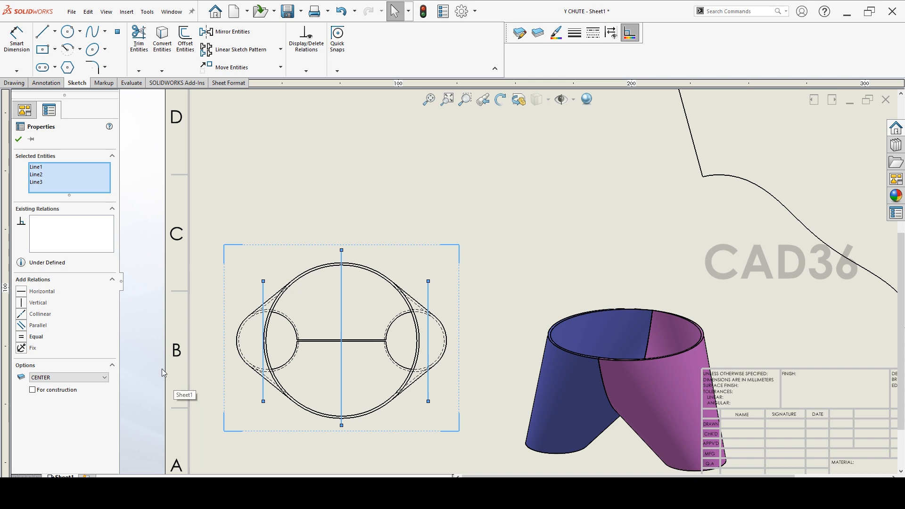
{"action": "left_click", "coordinate": [19, 140]}
{"action": "left_click", "coordinate": [312, 196]}
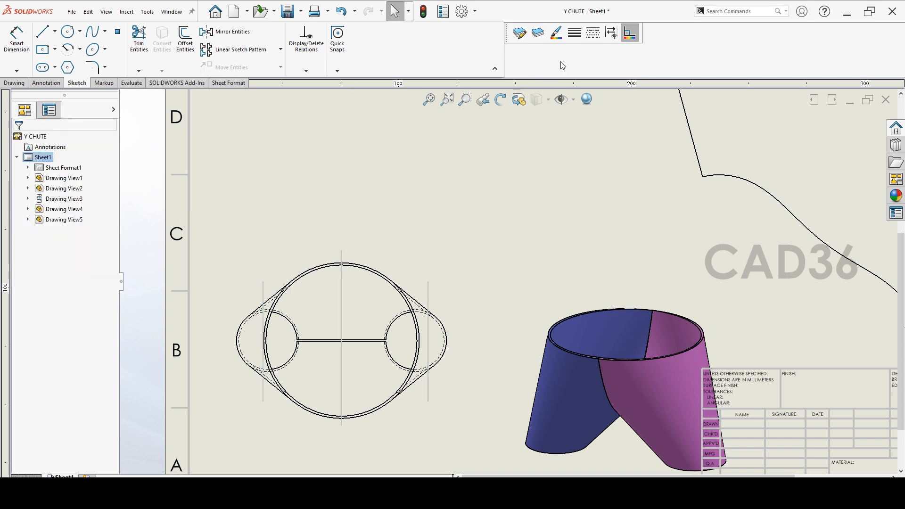
- Set the CENTER layer's line style to Center and check it on the right vertical line
{"action": "left_click", "coordinate": [521, 34]}
{"action": "left_click", "coordinate": [292, 225]}
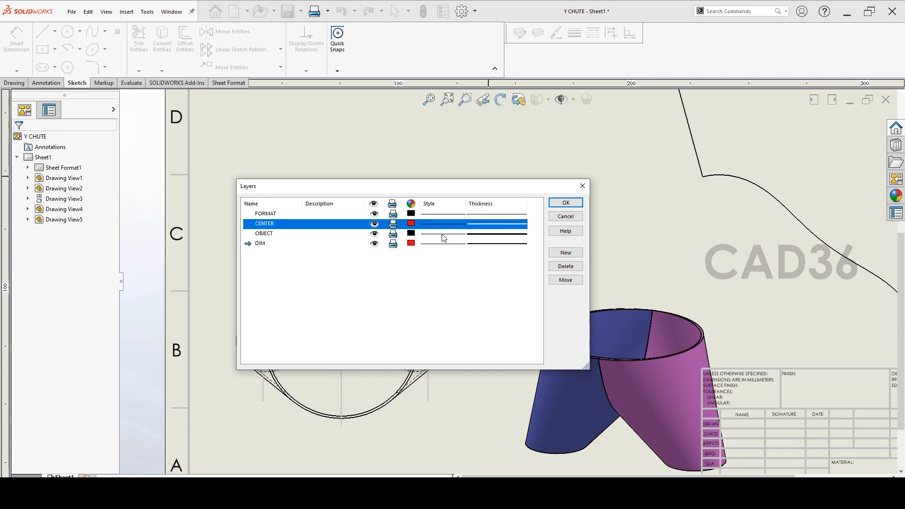
{"action": "left_click", "coordinate": [444, 229]}
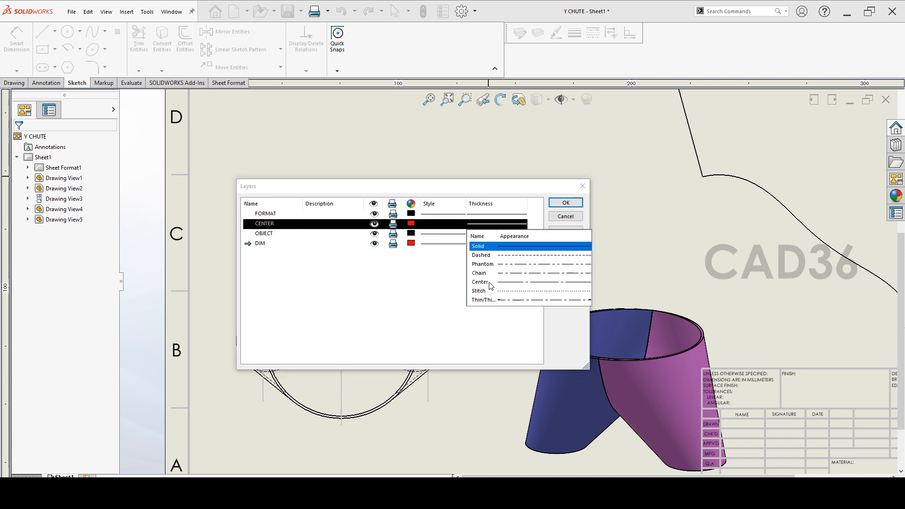
{"action": "left_click", "coordinate": [465, 285]}
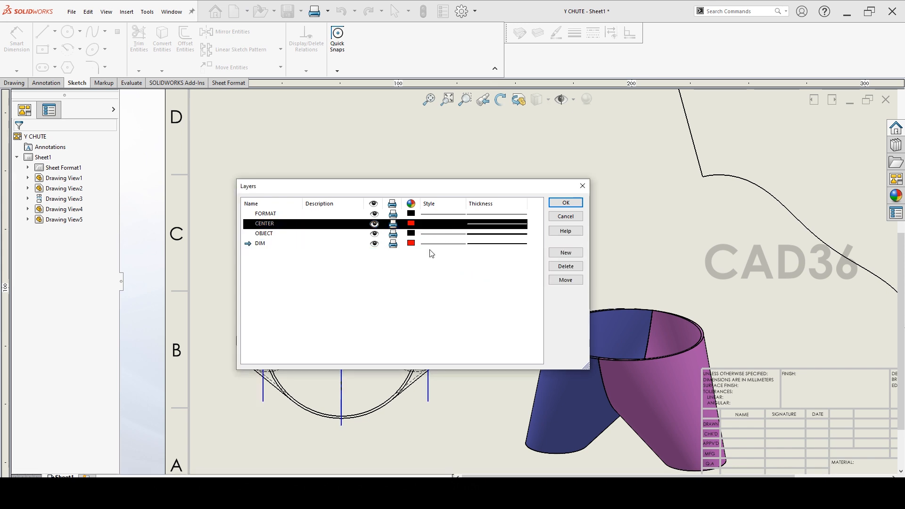
{"action": "left_click", "coordinate": [571, 206]}
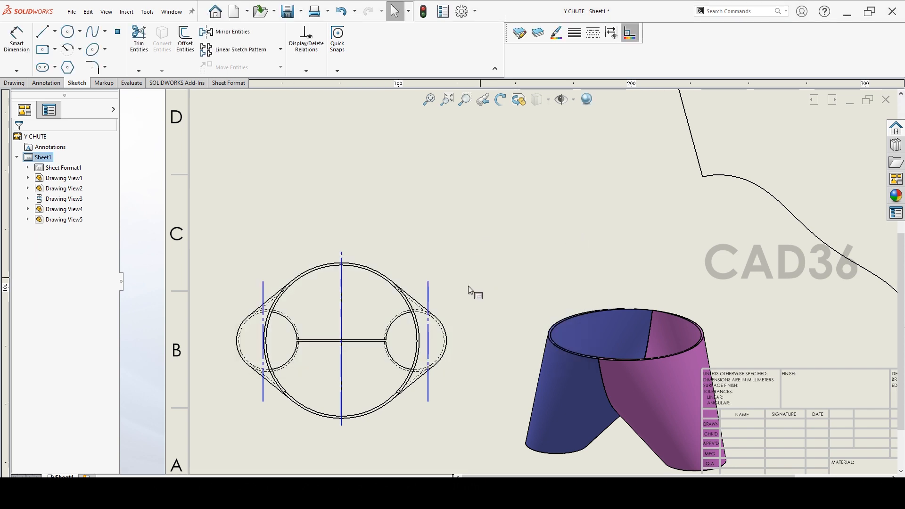
{"action": "left_click", "coordinate": [429, 297]}
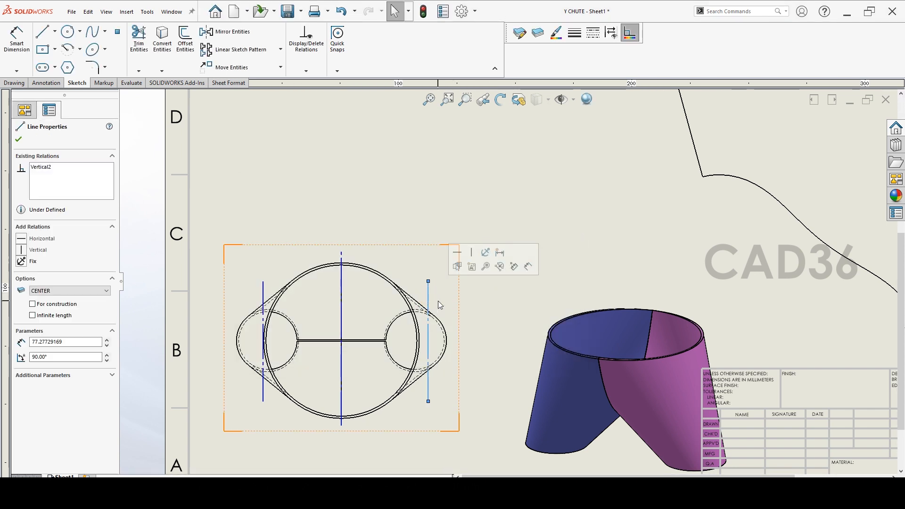
{"action": "left_click", "coordinate": [144, 381]}
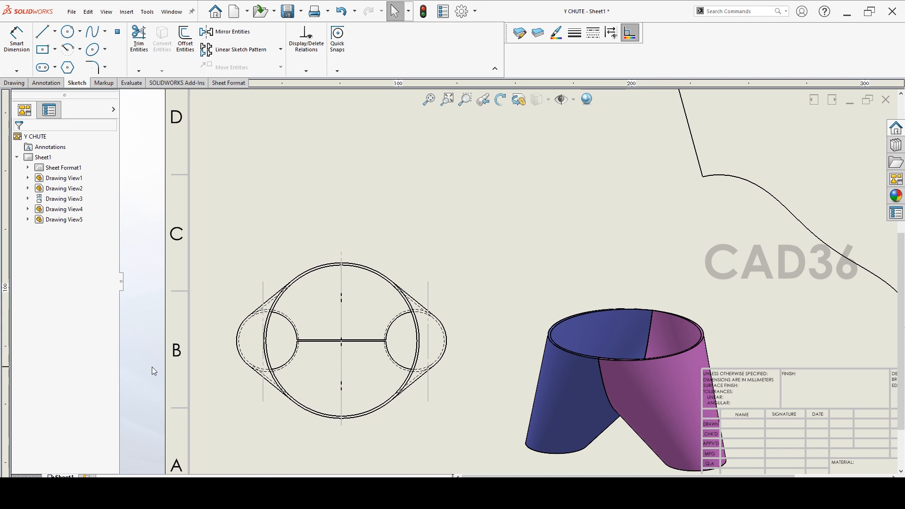
- Make the middle vertical centre line collinear with the vertical bend edge at the large circle's centre
{"action": "middle_click_drag", "start_coordinate": [228, 379], "coordinate": [309, 353]}
{"action": "scroll", "coordinate": [473, 261], "scroll_direction": "down", "scroll_amount": 5}
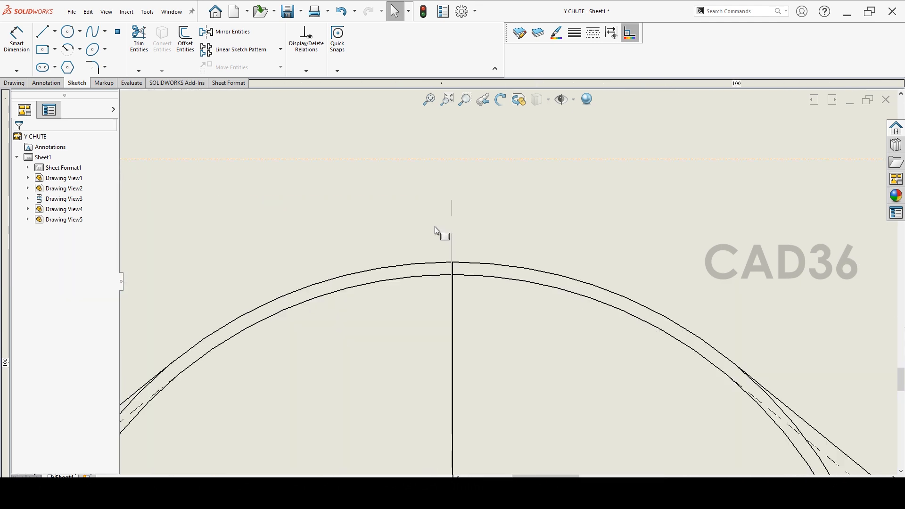
{"action": "left_click", "coordinate": [464, 254]}
{"action": "scroll", "coordinate": [471, 299], "scroll_direction": "down", "scroll_amount": 1}
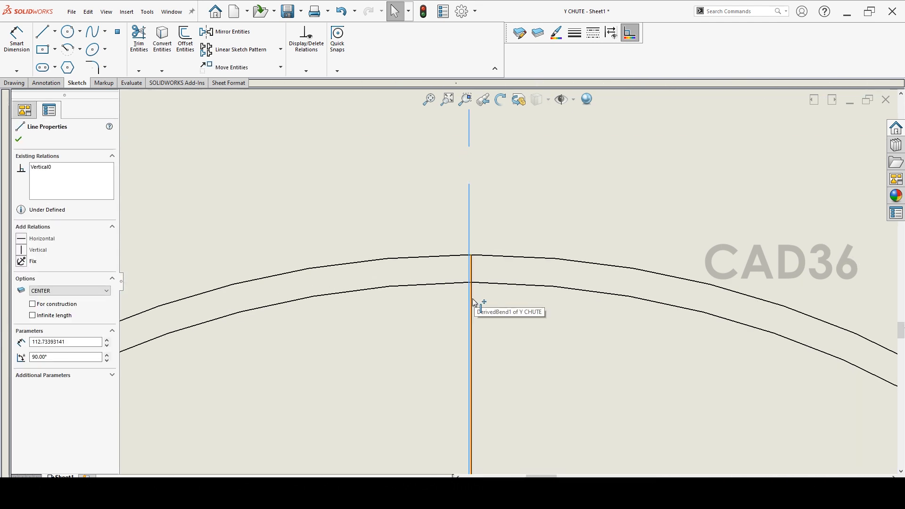
{"action": "left_click", "coordinate": [471, 298], "text": "ctrl"}
{"action": "left_click", "coordinate": [42, 292]}
{"action": "scroll", "coordinate": [499, 338], "scroll_direction": "up", "scroll_amount": 8}
{"action": "key", "text": "Escape"}
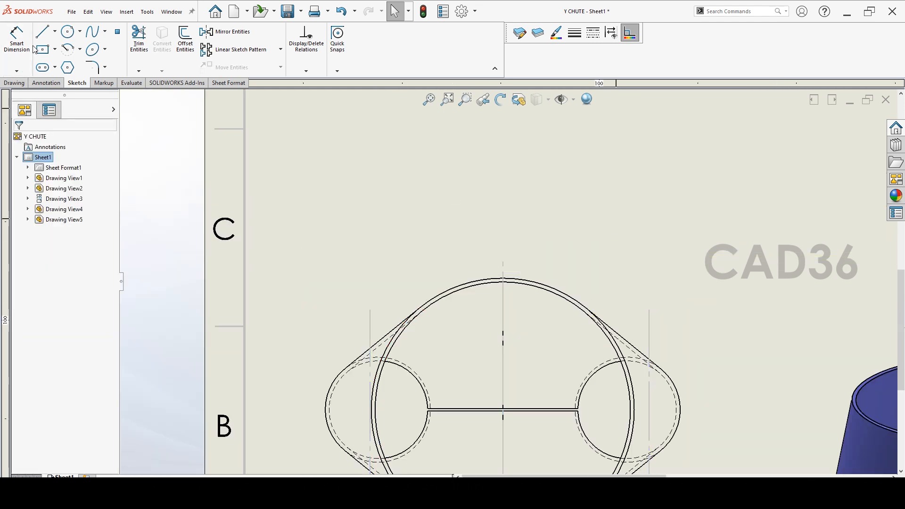
- Dimension the left vertical centre line from the middle one and set the distance to 95/2 mm
{"action": "left_click", "coordinate": [16, 40]}
{"action": "left_click", "coordinate": [371, 324]}
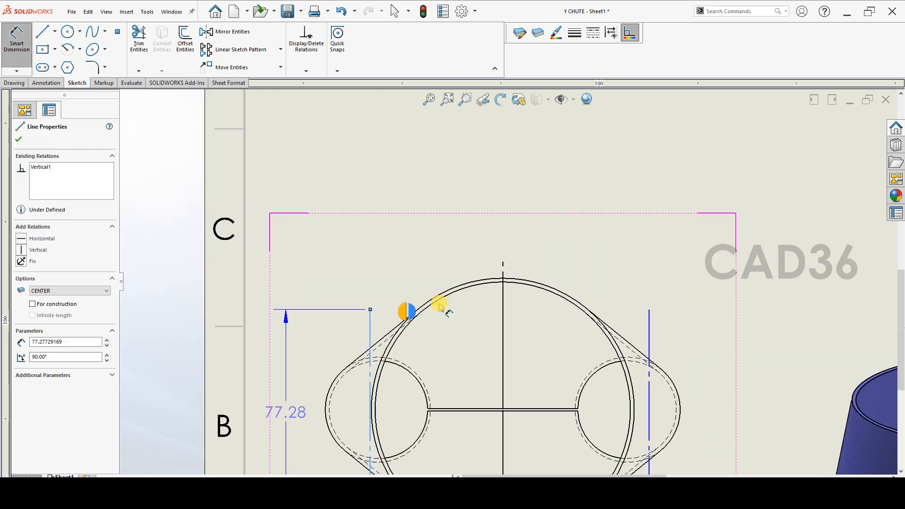
{"action": "left_click", "coordinate": [502, 268]}
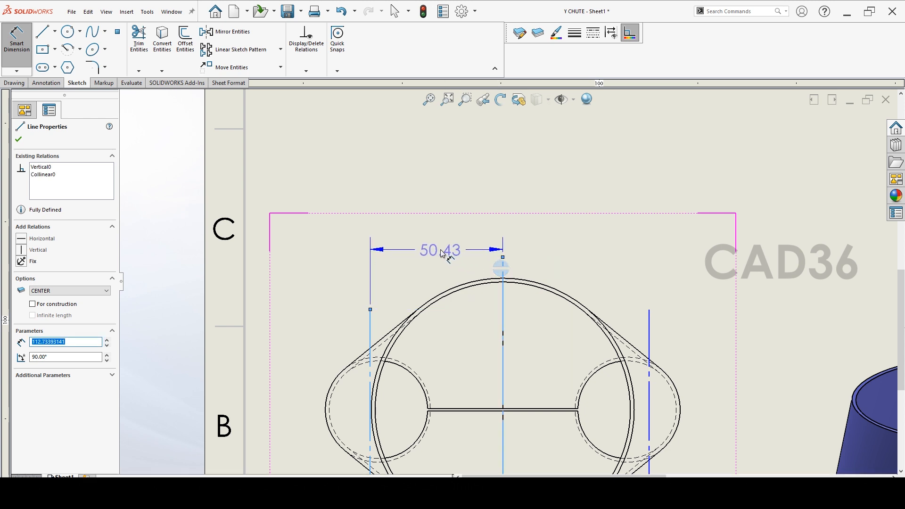
{"action": "left_click", "coordinate": [443, 253]}
{"action": "type", "text": "95/2"}
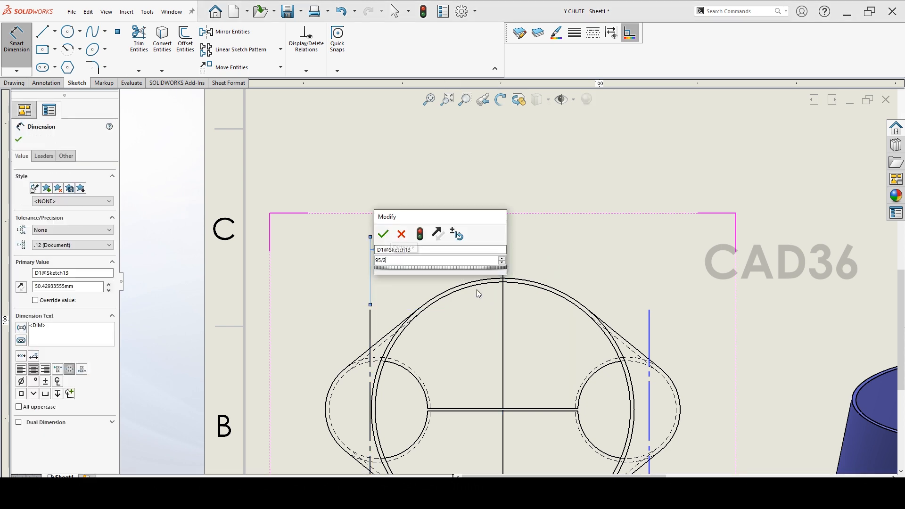
{"action": "key", "text": "Return"}
{"action": "left_click", "coordinate": [589, 255]}
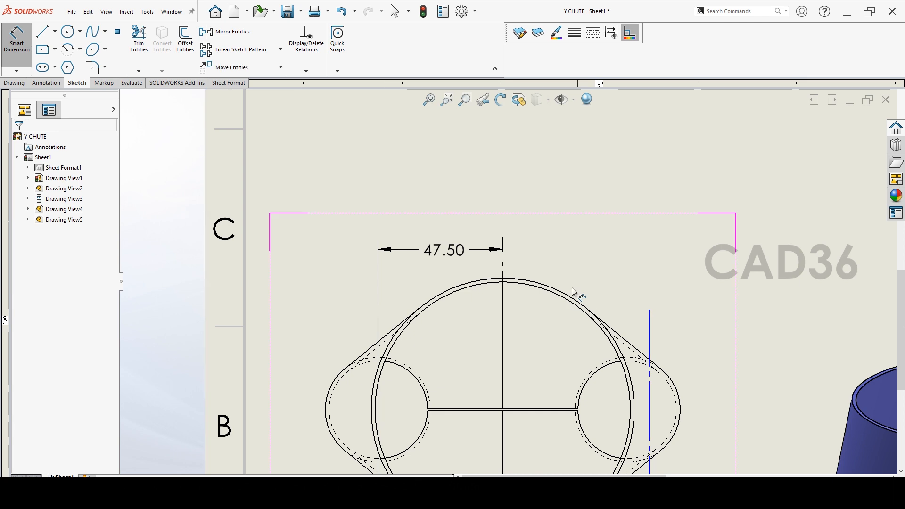
- Dimension the right vertical centre line from the middle one and set the distance to 47.5 mm
{"action": "left_click", "coordinate": [502, 265]}
{"action": "left_click", "coordinate": [649, 320]}
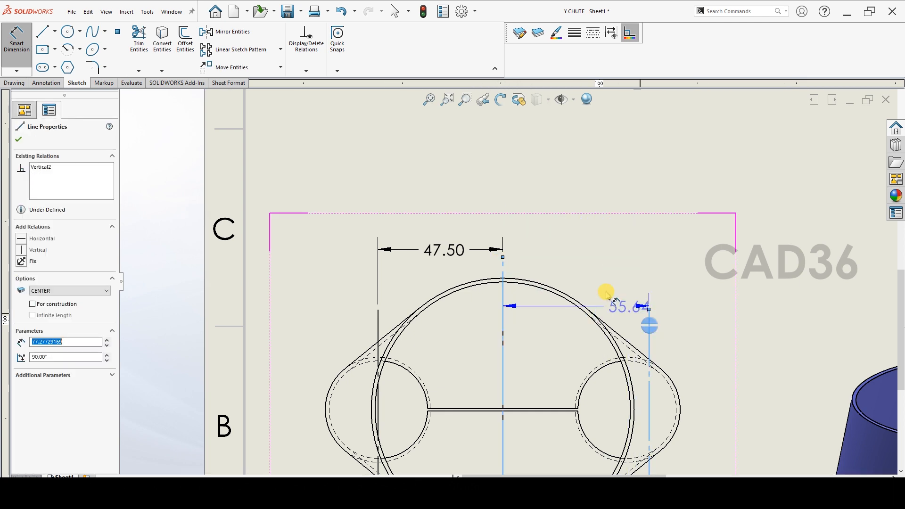
{"action": "left_click", "coordinate": [589, 255]}
{"action": "type", "text": "9"}
{"action": "key", "text": "BackSpace"}
{"action": "type", "text": "47.5"}
{"action": "key", "text": "Return"}
{"action": "key", "text": "Escape"}
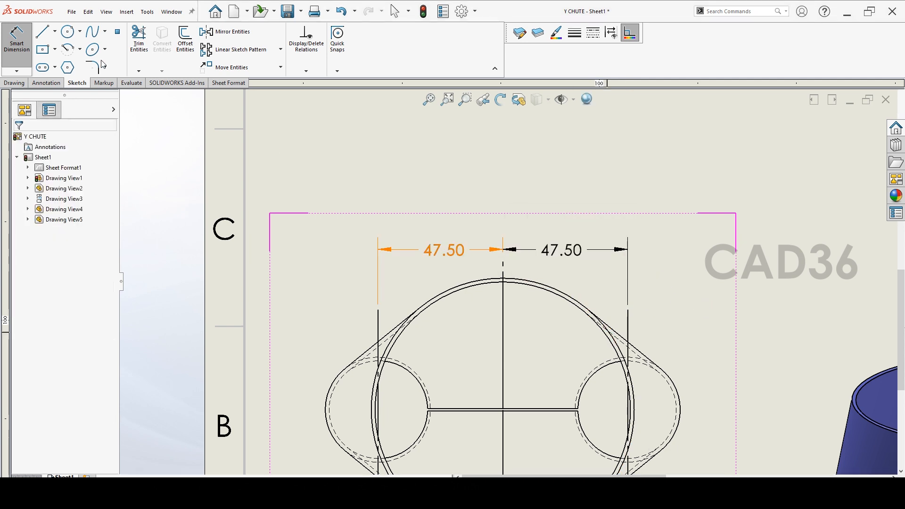
- Sketch a horizontal line about 150 mm long across the top view through the centres of both small circles
{"action": "left_click", "coordinate": [43, 32]}
{"action": "scroll", "coordinate": [396, 380], "scroll_direction": "up", "scroll_amount": 1}
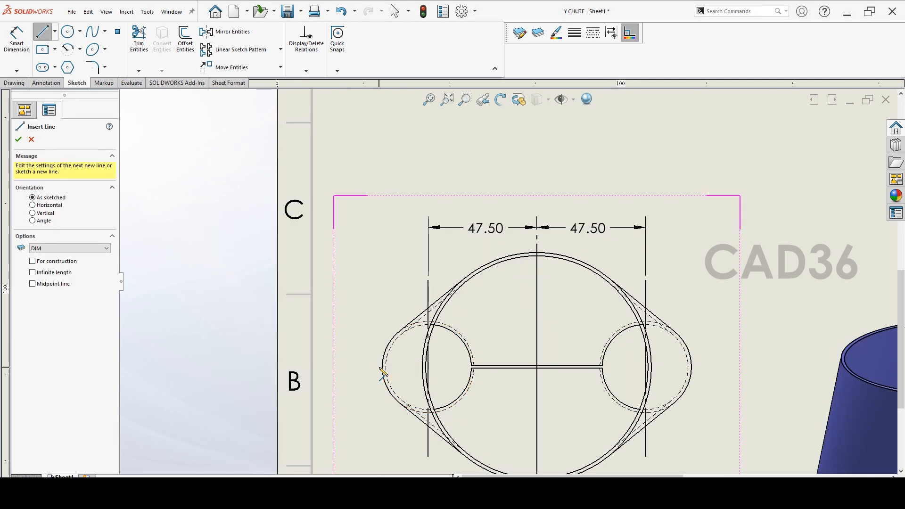
{"action": "left_click", "coordinate": [364, 368]}
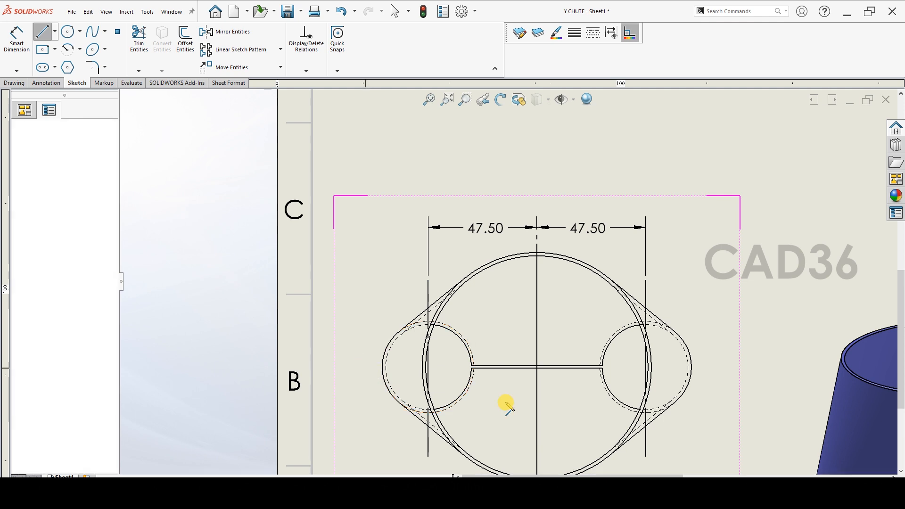
{"action": "left_click", "coordinate": [708, 370]}
{"action": "key", "text": "Escape"}
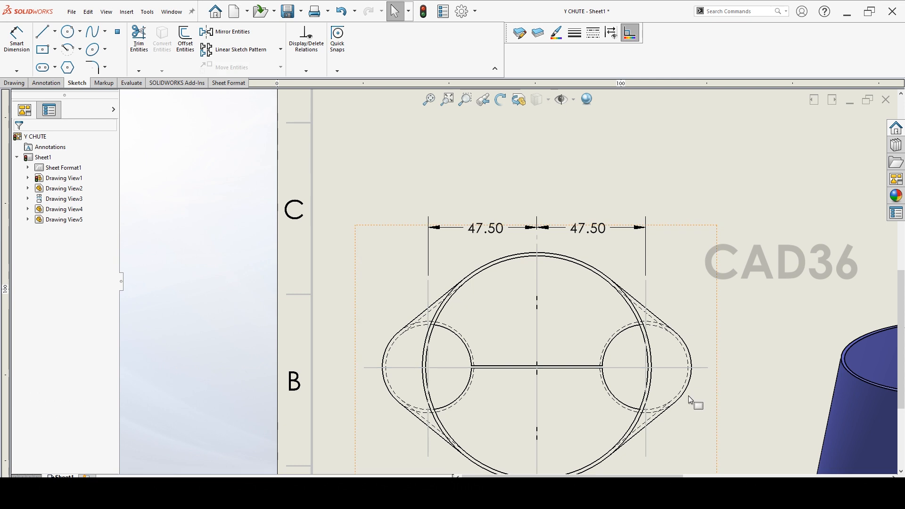
- Assign the horizontal line across the top view to the CENTER layer
{"action": "scroll", "coordinate": [521, 379], "scroll_direction": "up", "scroll_amount": 2}
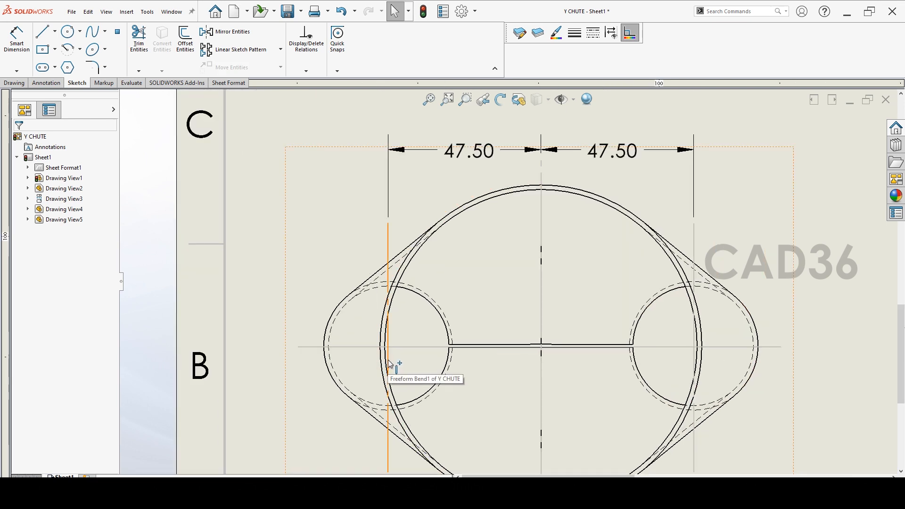
{"action": "left_click", "coordinate": [409, 347]}
{"action": "left_click", "coordinate": [73, 291]}
{"action": "left_click", "coordinate": [71, 307]}
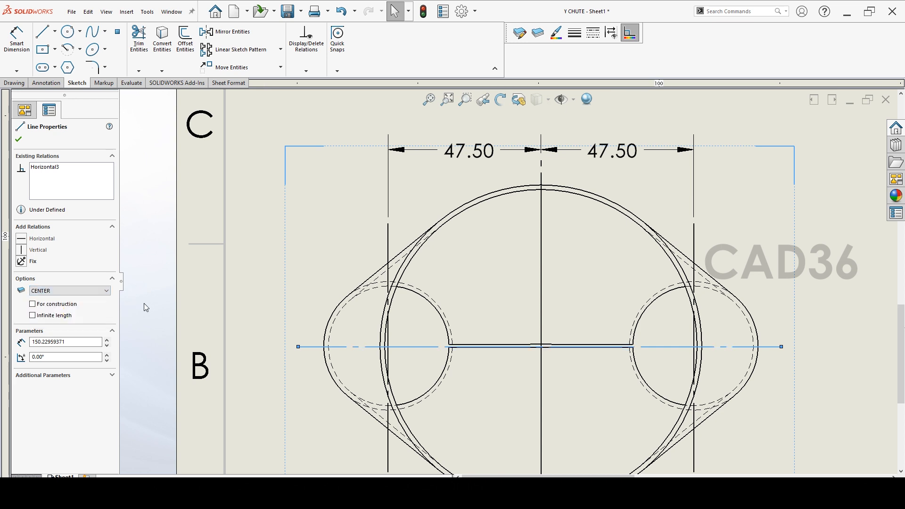
{"action": "left_click", "coordinate": [144, 304]}
- Dimension the horizontal centre line from the lower edge of the middle seam in the top view and set the distance to 0.5 mm
{"action": "left_click", "coordinate": [443, 347]}
{"action": "scroll", "coordinate": [454, 364], "scroll_direction": "up", "scroll_amount": 6}
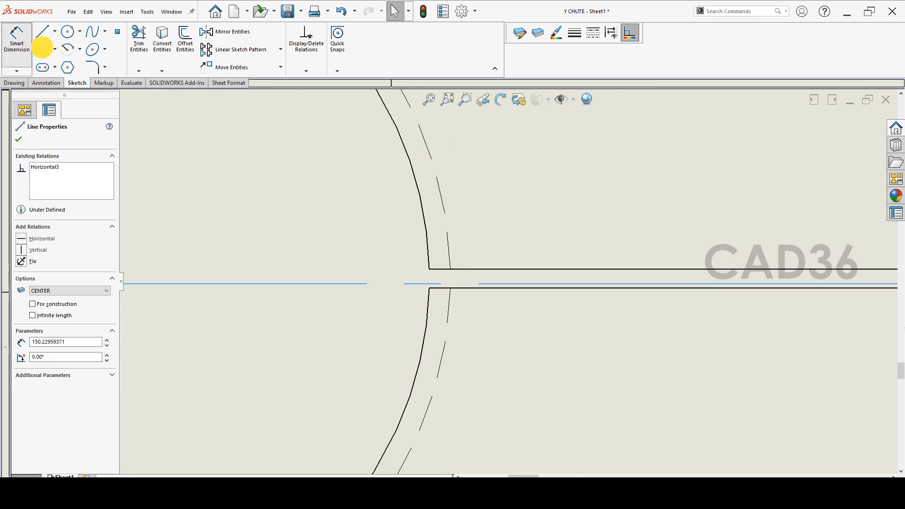
{"action": "left_click", "coordinate": [16, 38]}
{"action": "scroll", "coordinate": [453, 271], "scroll_direction": "up", "scroll_amount": 2}
{"action": "left_click", "coordinate": [443, 302]}
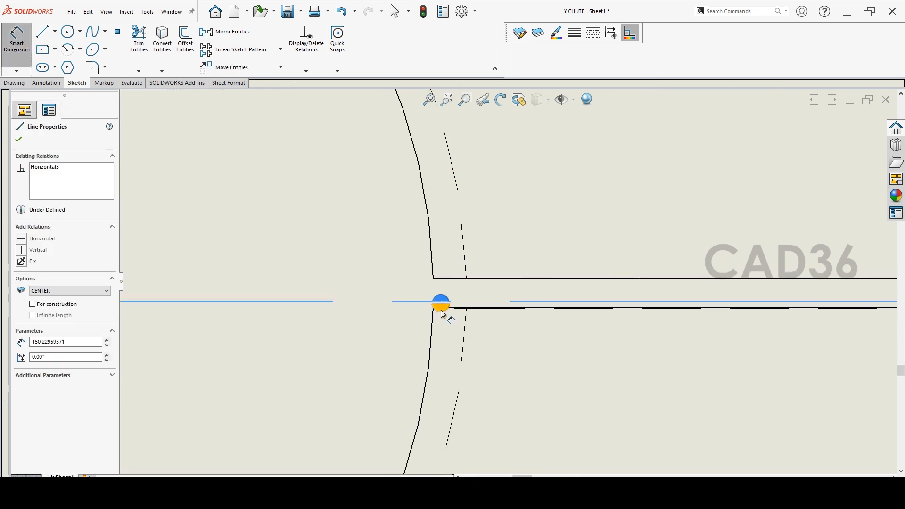
{"action": "left_click", "coordinate": [464, 308]}
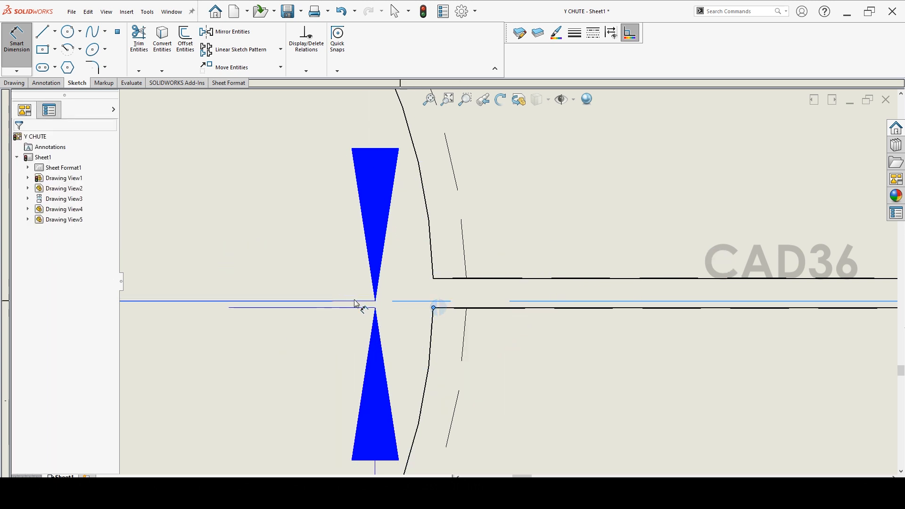
{"action": "left_click", "coordinate": [272, 273]}
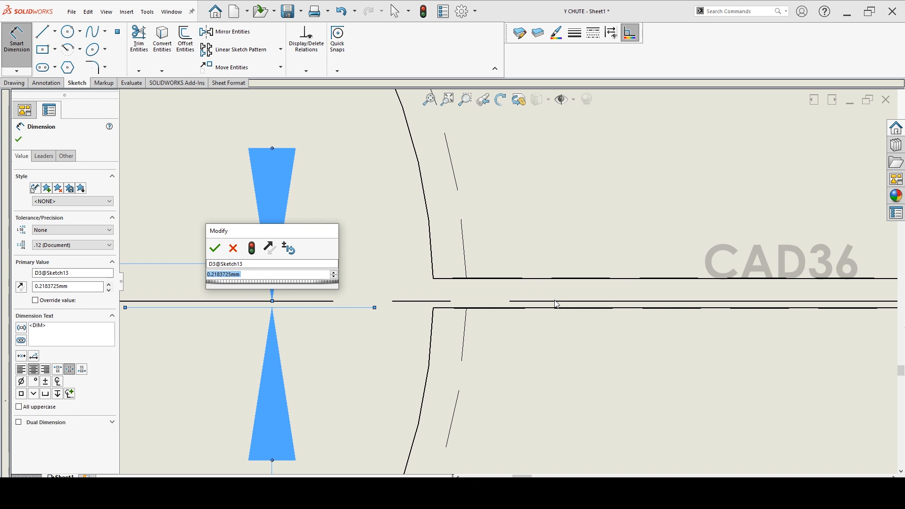
{"action": "type", "text": ".5"}
{"action": "key", "text": "Return"}
{"action": "left_click", "coordinate": [551, 198]}
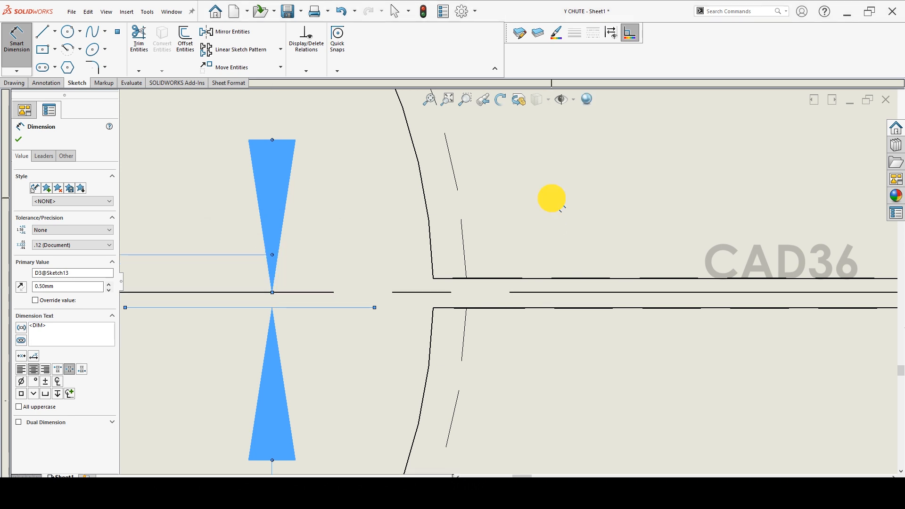
{"action": "key", "text": "Escape"}
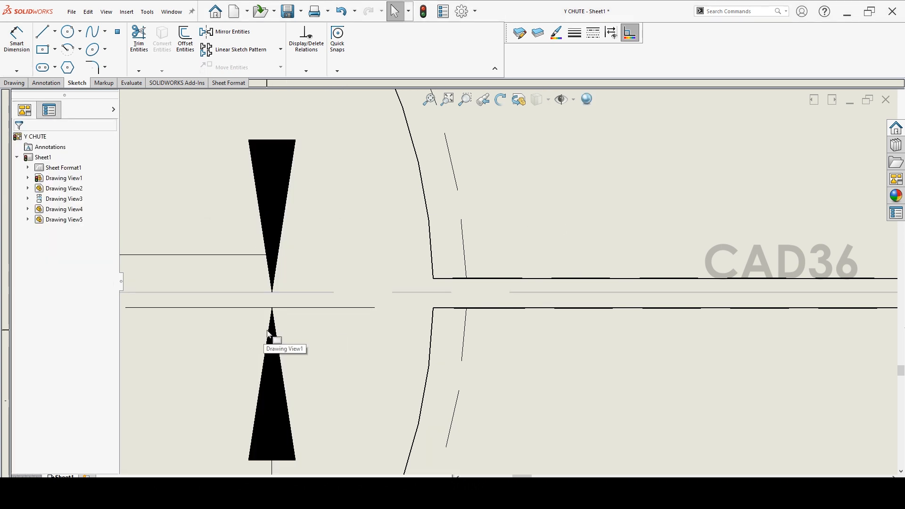
- Delete the 0.50 mm dimension between the horizontal centre line and the seam edge in the top view
{"action": "left_click", "coordinate": [269, 333]}
{"action": "key", "text": "Delete"}
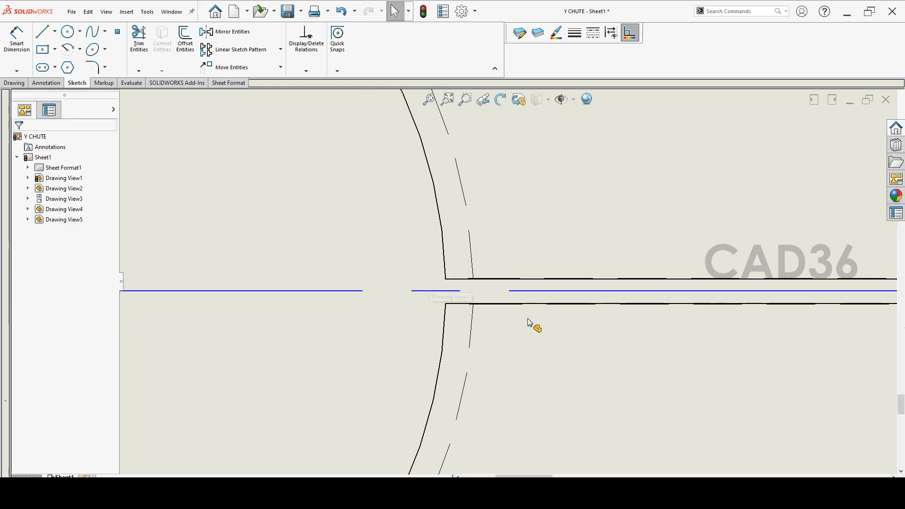
{"action": "scroll", "coordinate": [527, 318], "scroll_direction": "up", "scroll_amount": 5}
{"action": "left_click", "coordinate": [825, 378]}
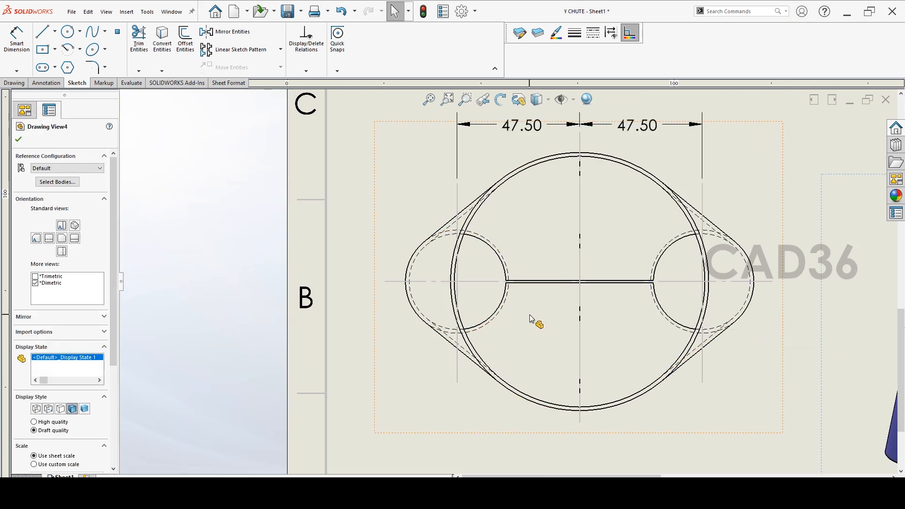
{"action": "scroll", "coordinate": [406, 304], "scroll_direction": "up", "scroll_amount": 4}
{"action": "scroll", "coordinate": [555, 303], "scroll_direction": "down", "scroll_amount": 2}
{"action": "scroll", "coordinate": [609, 290], "scroll_direction": "down", "scroll_amount": 1}
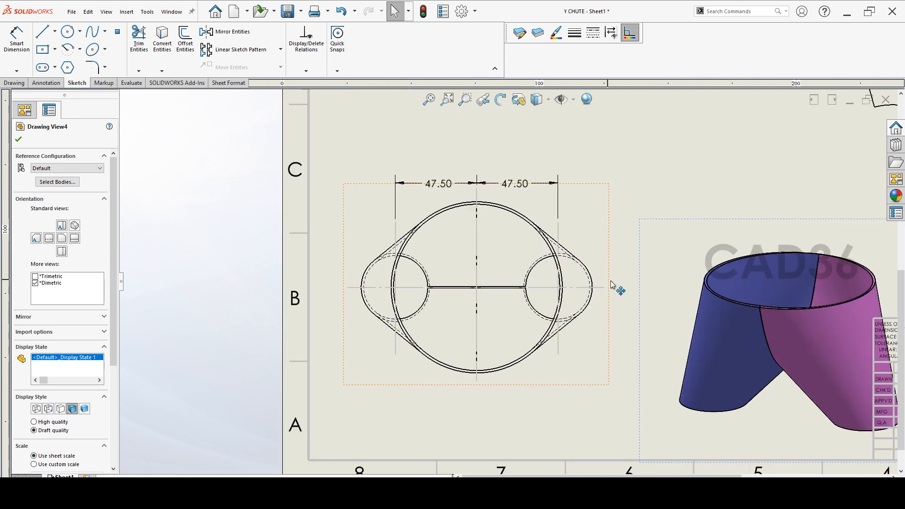
{"action": "left_click", "coordinate": [16, 38]}
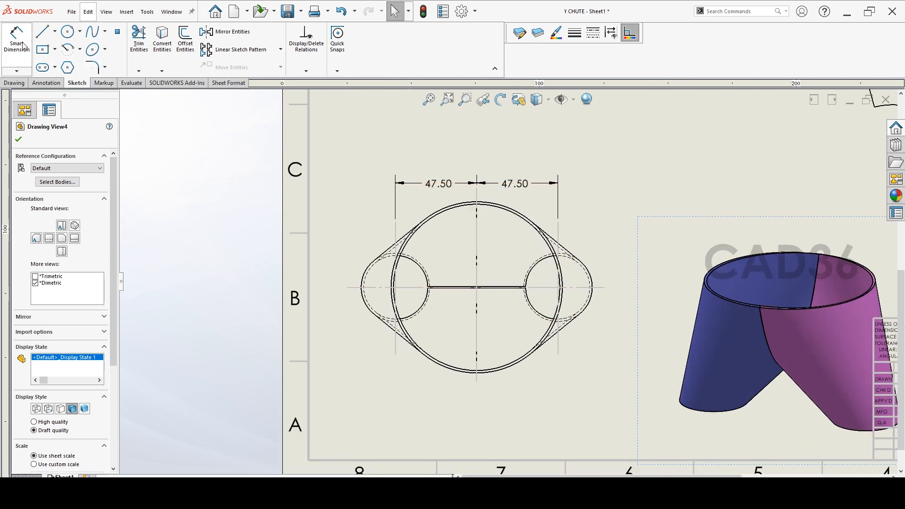
{"action": "left_click", "coordinate": [432, 361]}
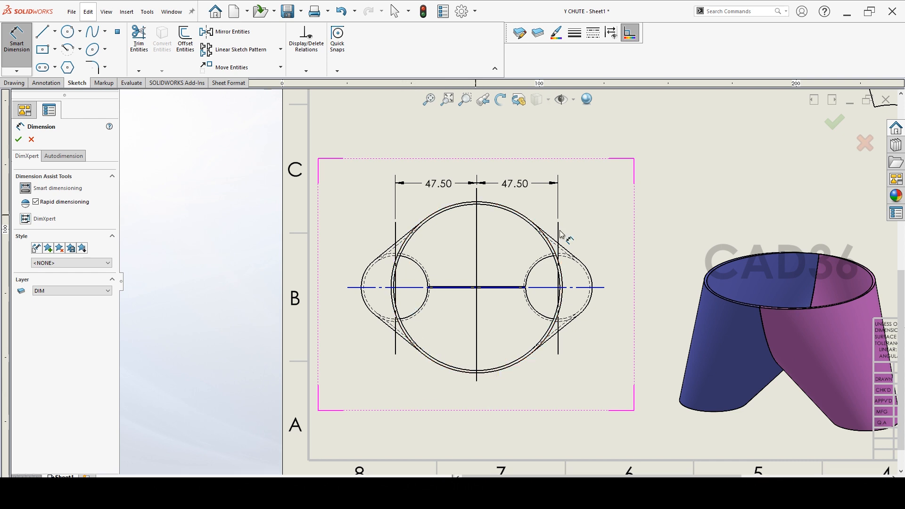
{"action": "key", "text": "Escape"}
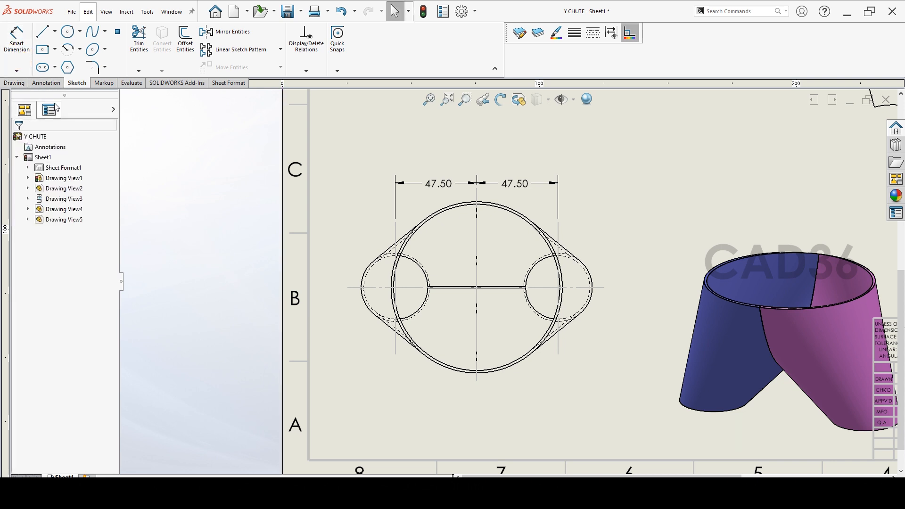
- Add a leader note reading "DIA. 100 OD" below the top view, with its arrow on the large outer circle
{"action": "left_click", "coordinate": [47, 83]}
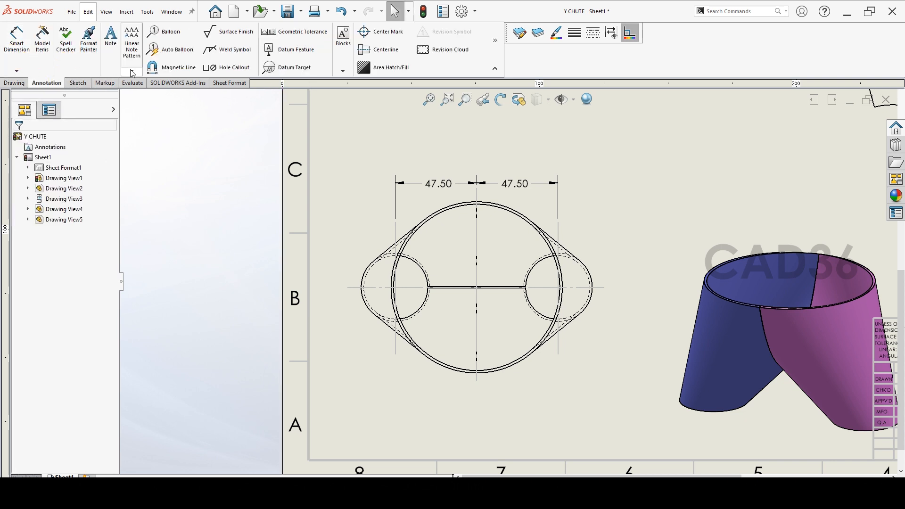
{"action": "left_click", "coordinate": [111, 37]}
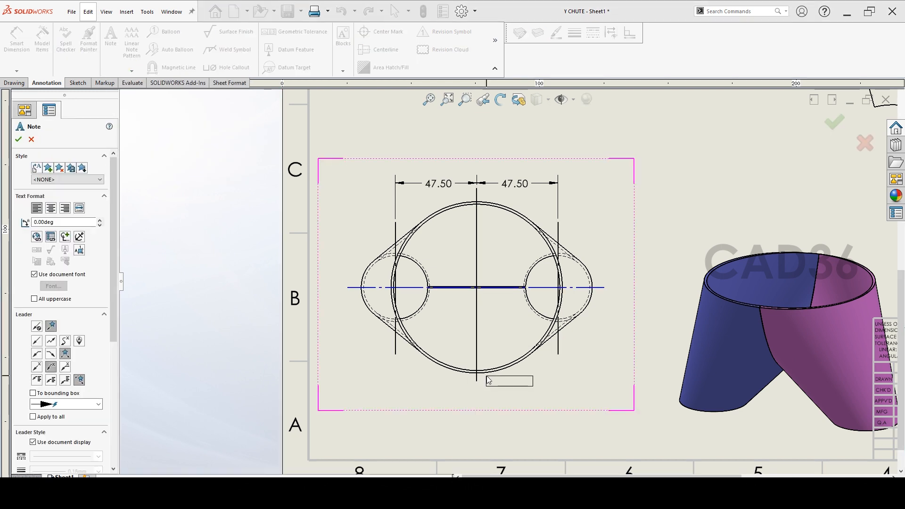
{"action": "left_click", "coordinate": [461, 372]}
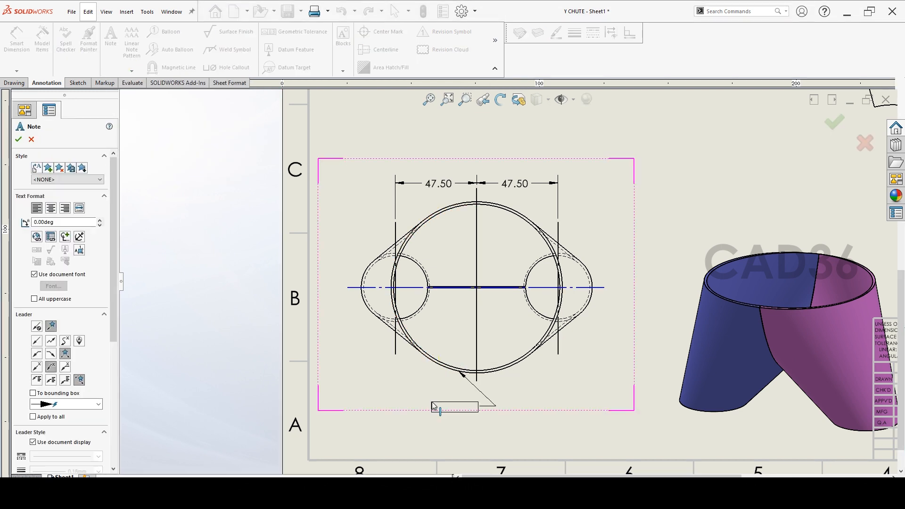
{"action": "left_click", "coordinate": [384, 397]}
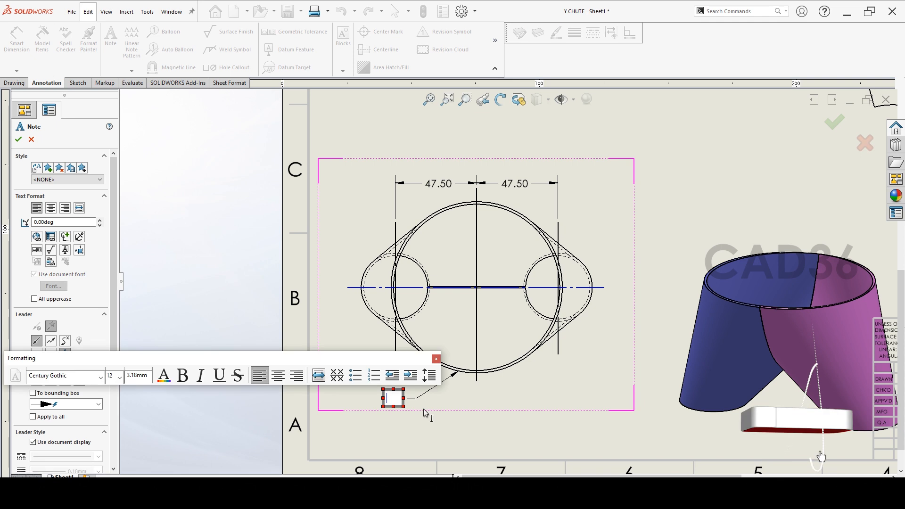
{"action": "type", "text": "D"}
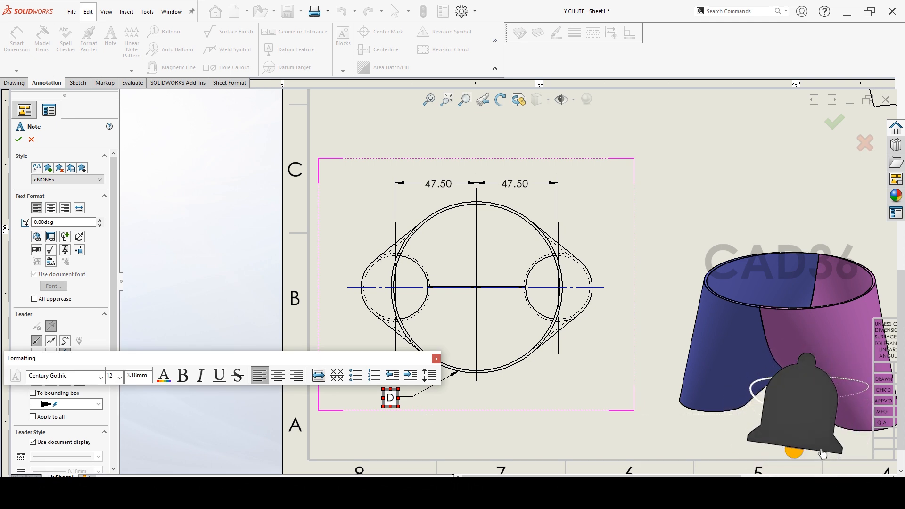
{"action": "type", "text": "IA 100"}
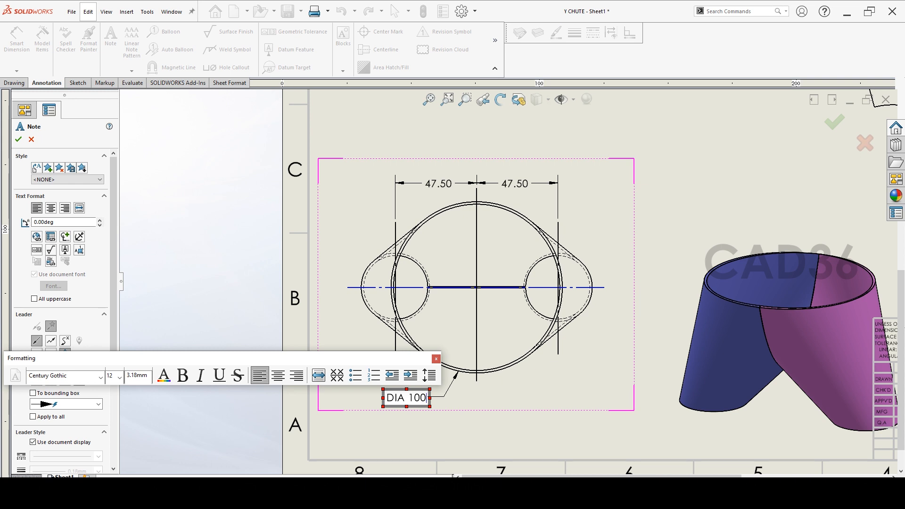
{"action": "key", "text": "BackSpace"}
{"action": "key", "text": "BackSpace"}
{"action": "key", "text": "BackSpace"}
{"action": "key", "text": "BackSpace"}
{"action": "type", "text": ". 100 OD"}
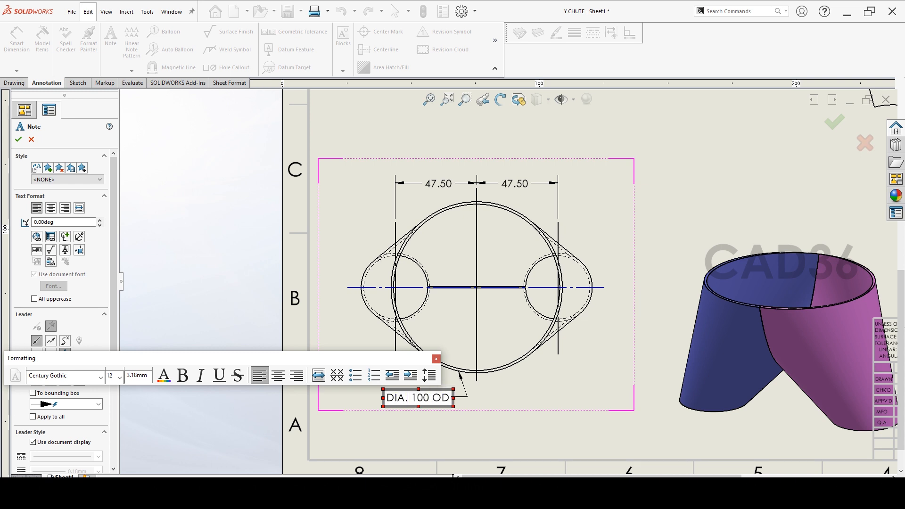
{"action": "key", "text": "ctrl+a"}
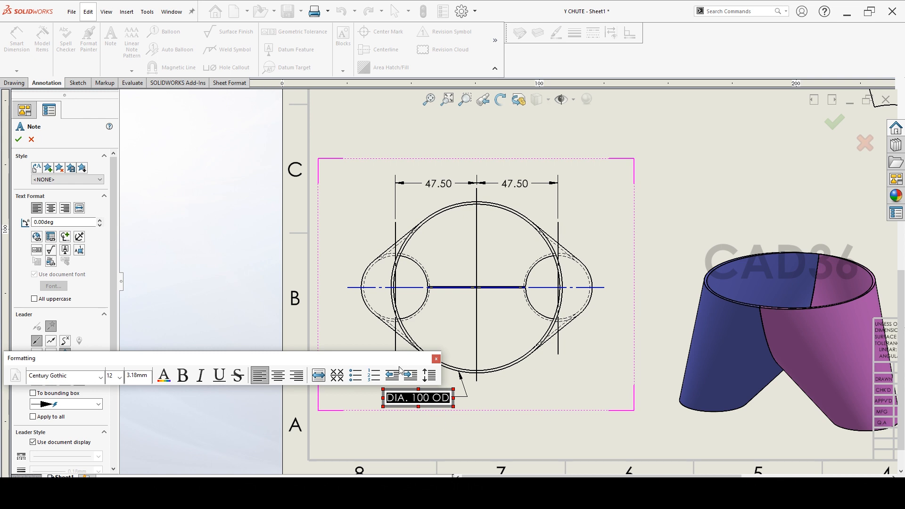
{"action": "left_click", "coordinate": [222, 263]}
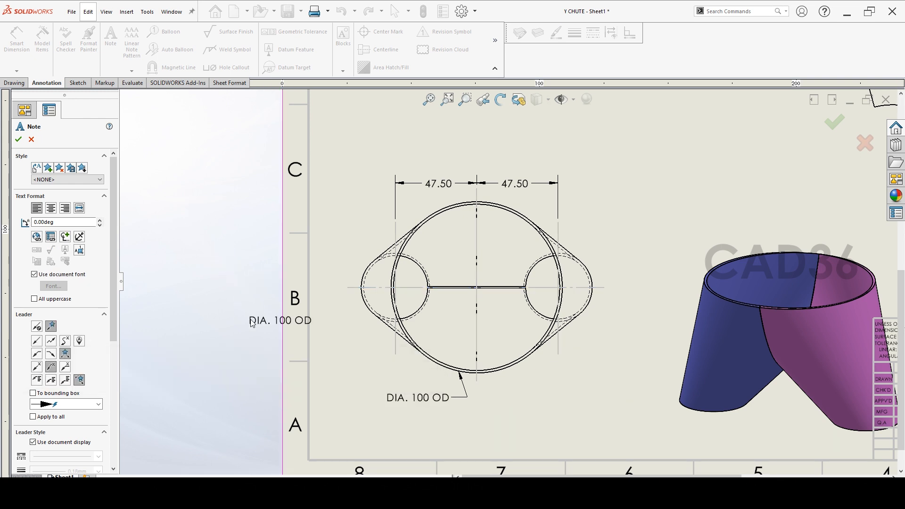
- Add a second leader note reading "DIA. 40 OD" beside the top view, with its arrow on the right small outlet's outer arc
{"action": "left_click", "coordinate": [588, 262]}
{"action": "left_click", "coordinate": [630, 249]}
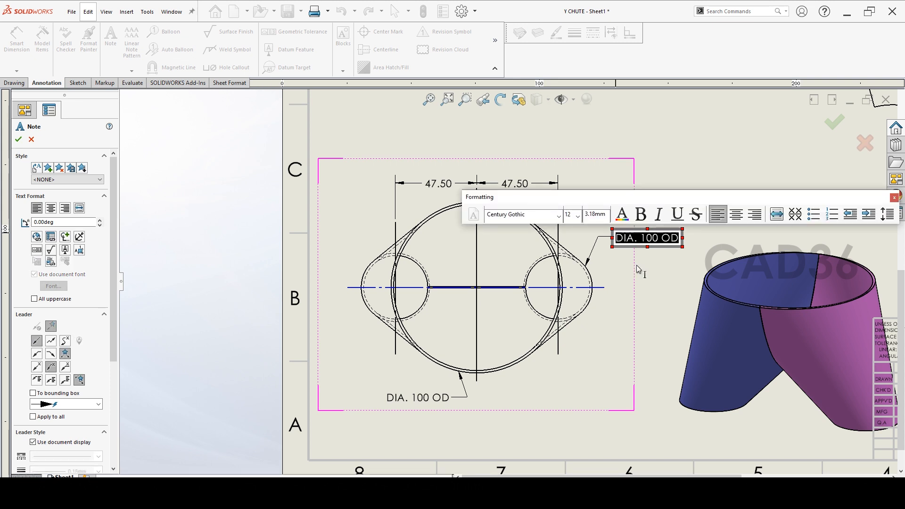
{"action": "key", "text": "Right"}
{"action": "key", "text": "Left"}
{"action": "key", "text": "Left"}
{"action": "key", "text": "Left"}
{"action": "key", "text": "shift+Left"}
{"action": "key", "text": "shift+Left"}
{"action": "key", "text": "shift+Left"}
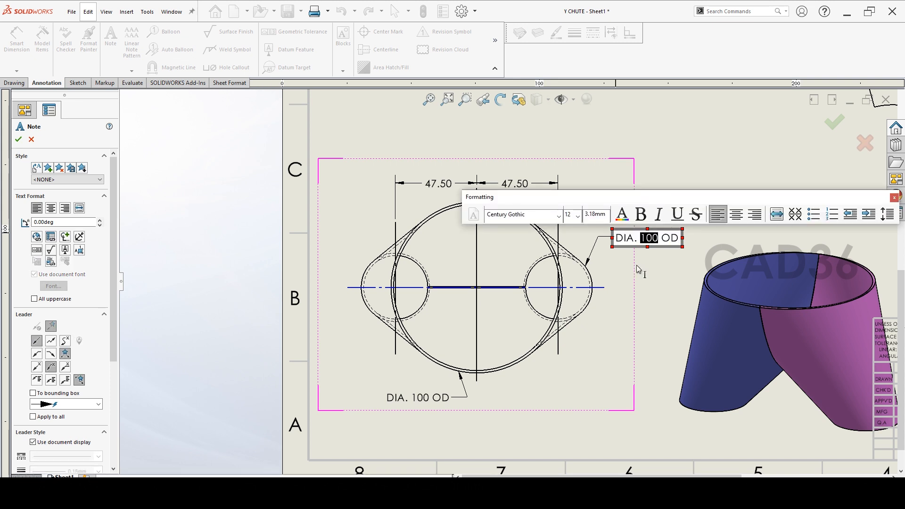
{"action": "type", "text": "40"}
{"action": "left_click", "coordinate": [234, 260]}
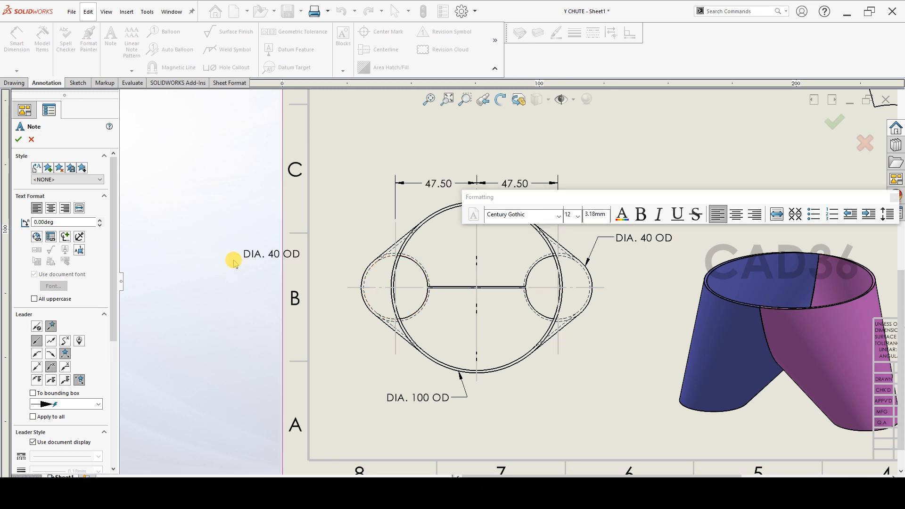
{"action": "scroll", "coordinate": [539, 150], "scroll_direction": "down", "scroll_amount": 6}
{"action": "scroll", "coordinate": [525, 178], "scroll_direction": "down", "scroll_amount": 8}
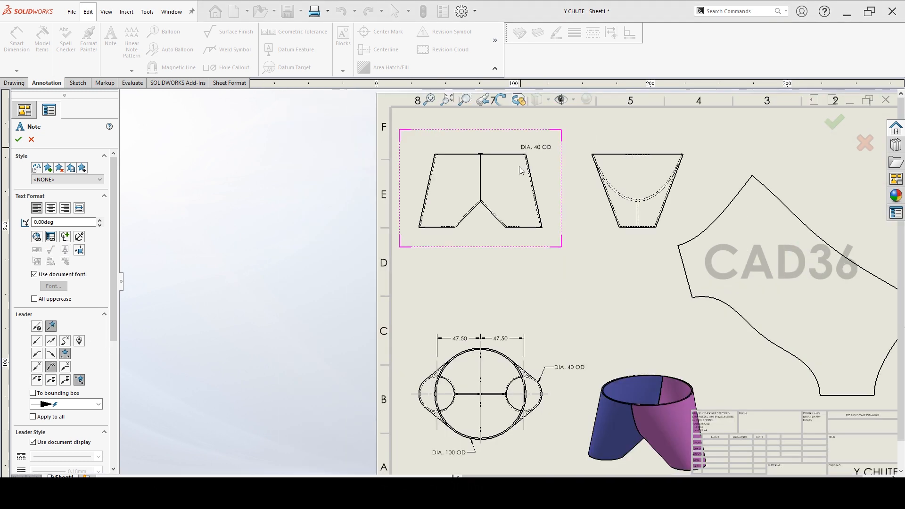
{"action": "key", "text": "Escape"}
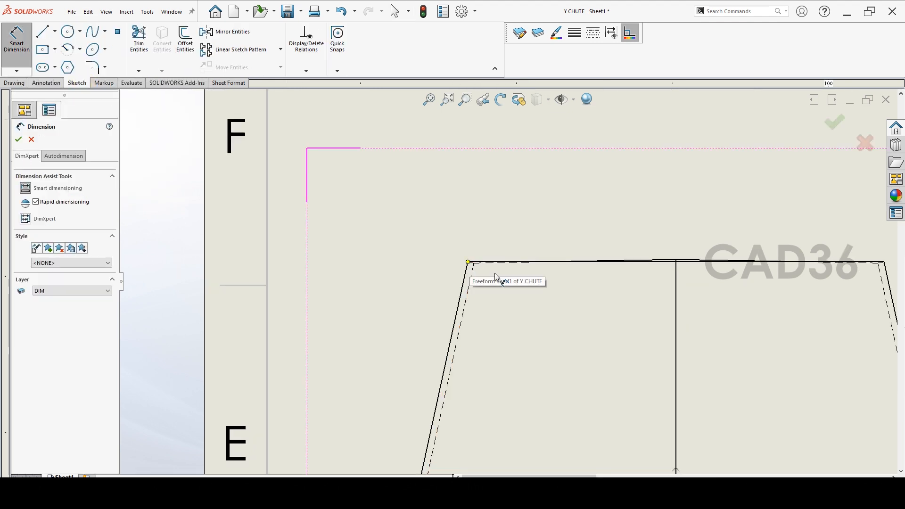
- Dimension the overall height of the front view, placing the dimension on the view's left side
{"action": "scroll", "coordinate": [497, 283], "scroll_direction": "up", "scroll_amount": 5}
{"action": "scroll", "coordinate": [474, 383], "scroll_direction": "down", "scroll_amount": 4}
{"action": "left_click", "coordinate": [476, 382]}
{"action": "left_click", "coordinate": [428, 256]}
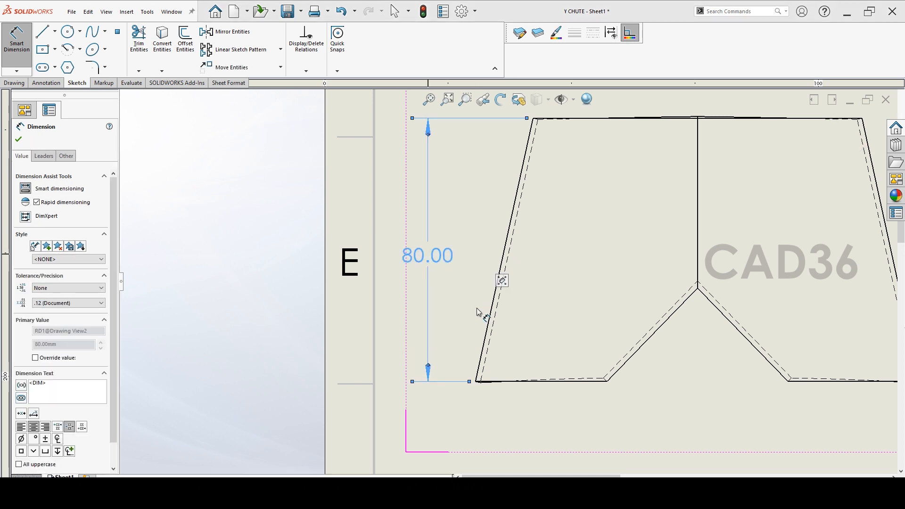
{"action": "key", "text": "Escape"}
- Set the document's trailing zeroes option for dimensions to Remove
{"action": "left_click", "coordinate": [461, 11]}
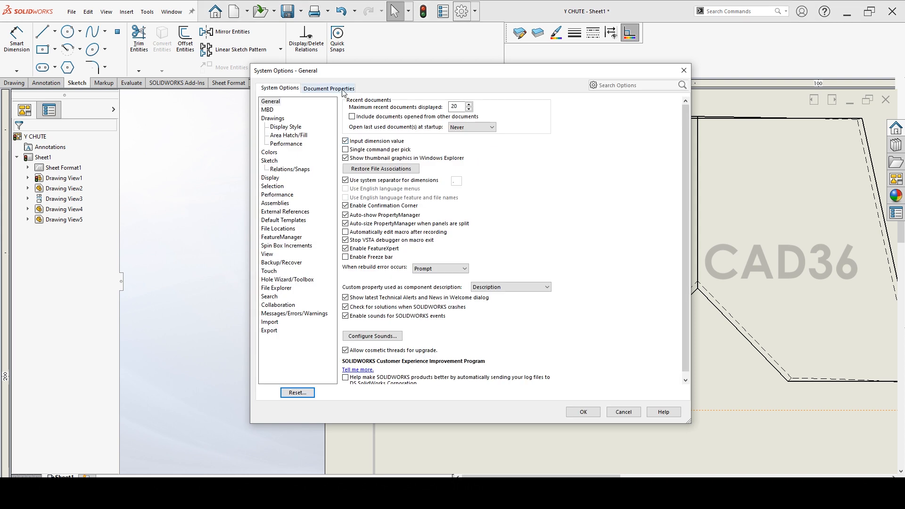
{"action": "left_click", "coordinate": [329, 89]}
{"action": "left_click", "coordinate": [280, 180]}
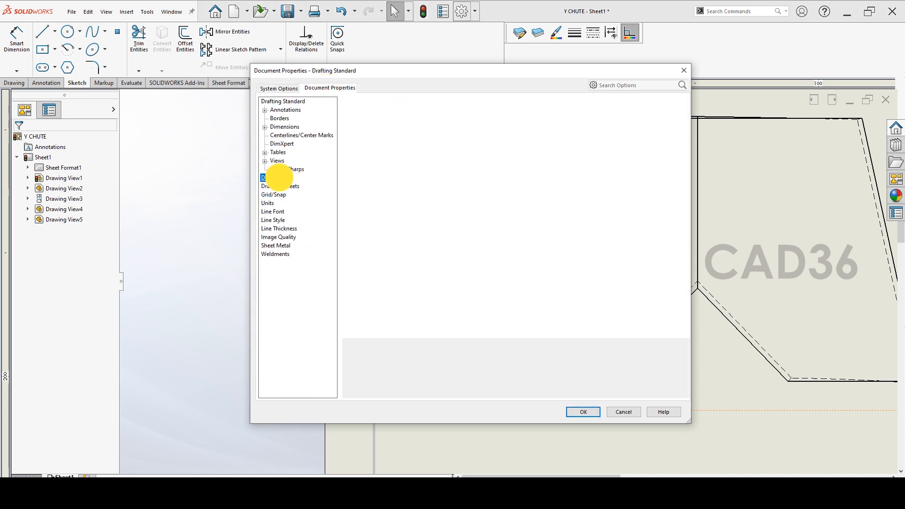
{"action": "left_click", "coordinate": [284, 127]}
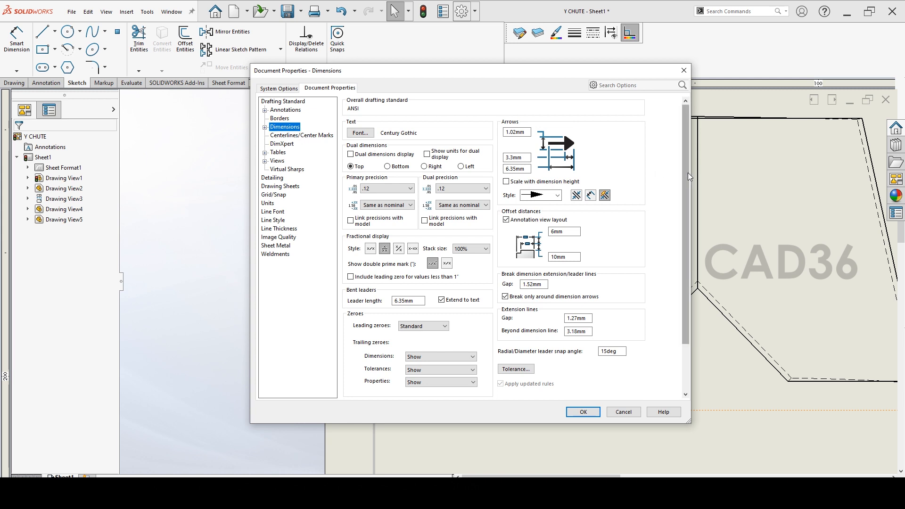
{"action": "scroll", "coordinate": [687, 203], "scroll_direction": "down", "scroll_amount": 3}
{"action": "left_click", "coordinate": [454, 300]}
{"action": "left_click", "coordinate": [434, 313]}
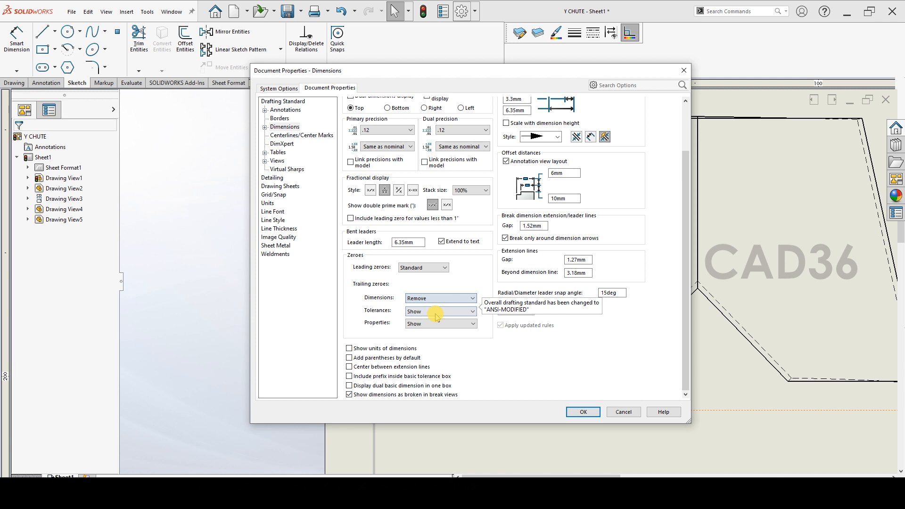
{"action": "left_click", "coordinate": [584, 413]}
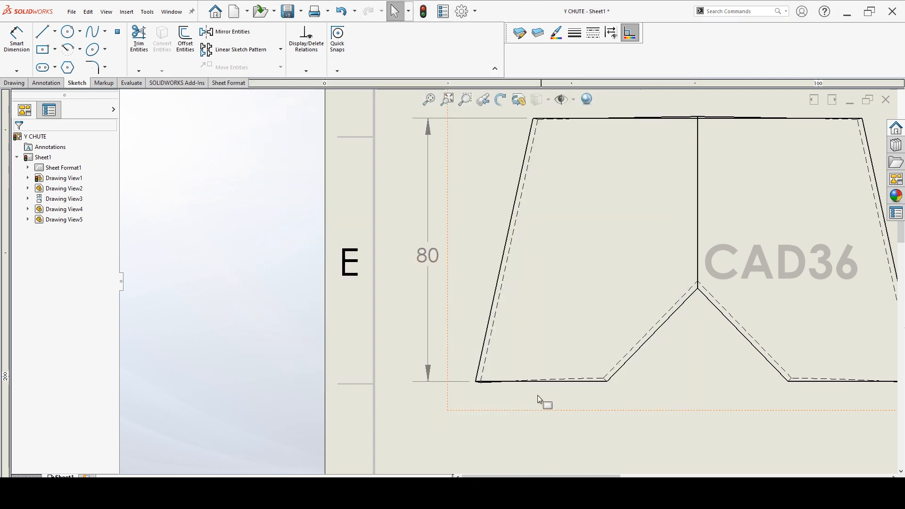
- Sketch a vertical centreline about 25 mm long across the bottom edge of the front view's left outlet
{"action": "scroll", "coordinate": [656, 336], "scroll_direction": "up", "scroll_amount": 3}
{"action": "scroll", "coordinate": [670, 226], "scroll_direction": "down", "scroll_amount": 4}
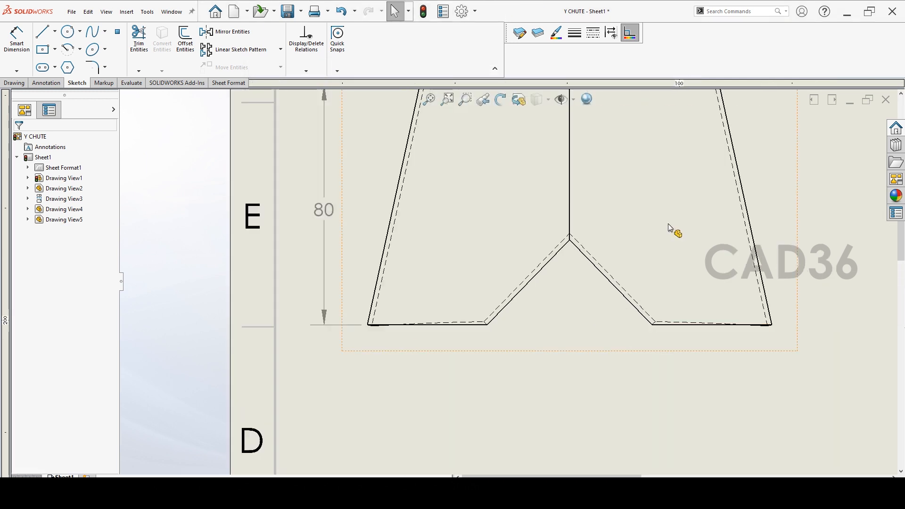
{"action": "left_click", "coordinate": [52, 36]}
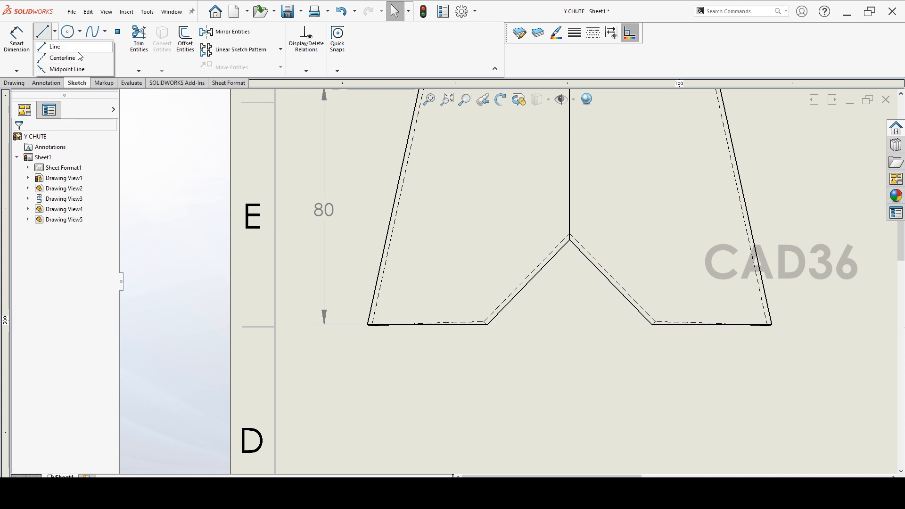
{"action": "left_click", "coordinate": [62, 57]}
{"action": "left_click", "coordinate": [426, 352]}
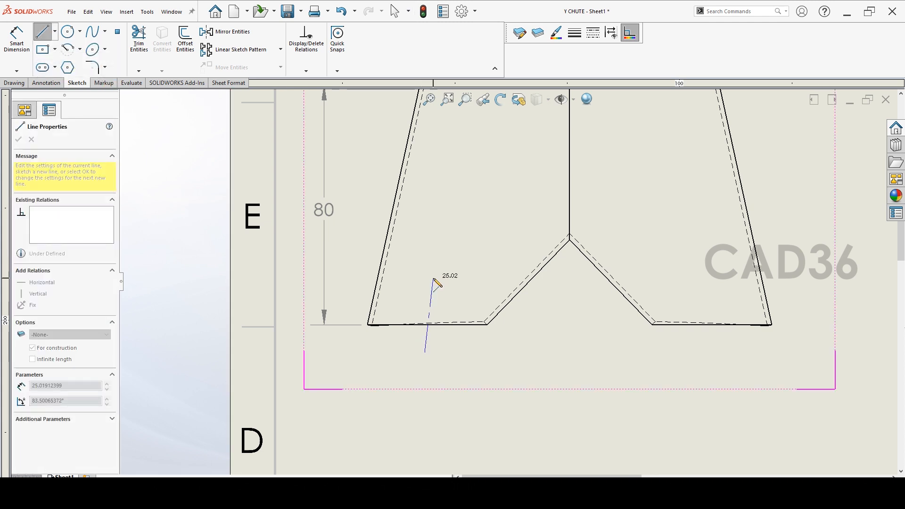
{"action": "left_click", "coordinate": [426, 278]}
{"action": "key", "text": "Escape"}
- Assign the left outlet's vertical centreline to the CENTER layer
{"action": "left_click", "coordinate": [425, 293]}
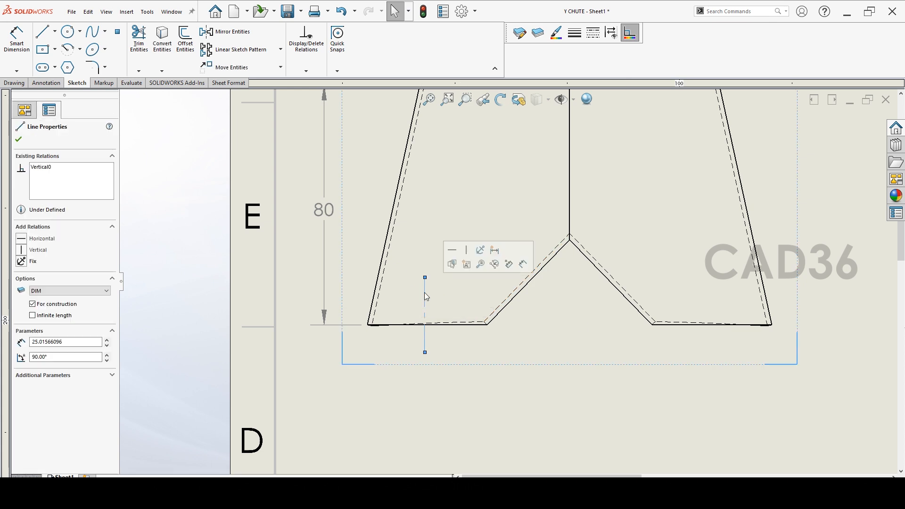
{"action": "left_click", "coordinate": [75, 291]}
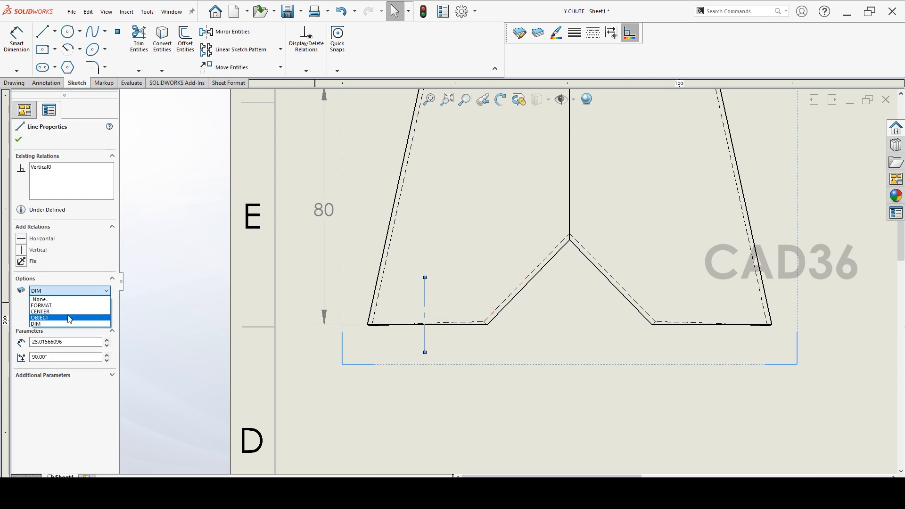
{"action": "left_click", "coordinate": [71, 307]}
{"action": "left_click", "coordinate": [171, 299]}
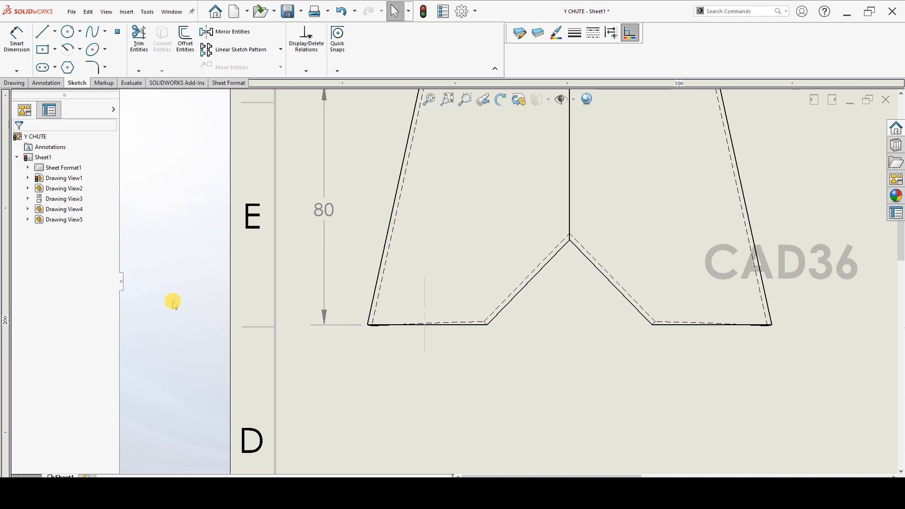
{"action": "left_click", "coordinate": [425, 291]}
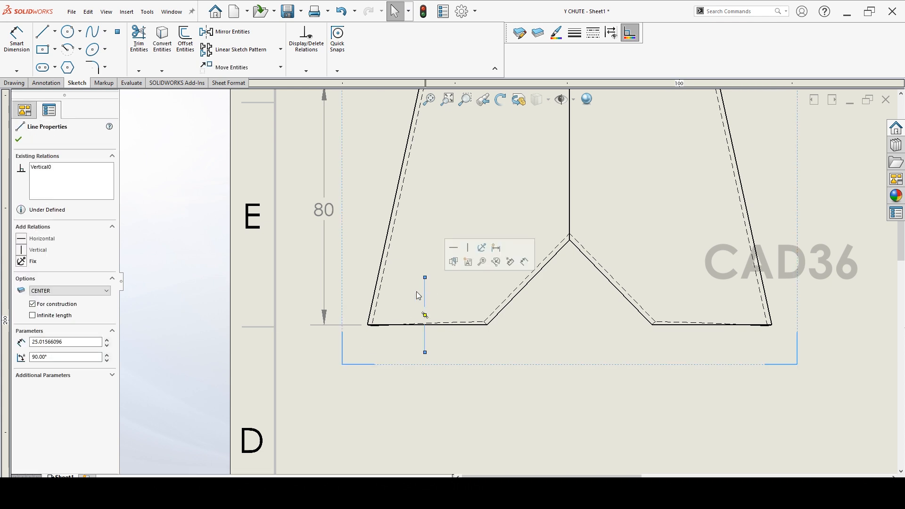
{"action": "left_click", "coordinate": [134, 311]}
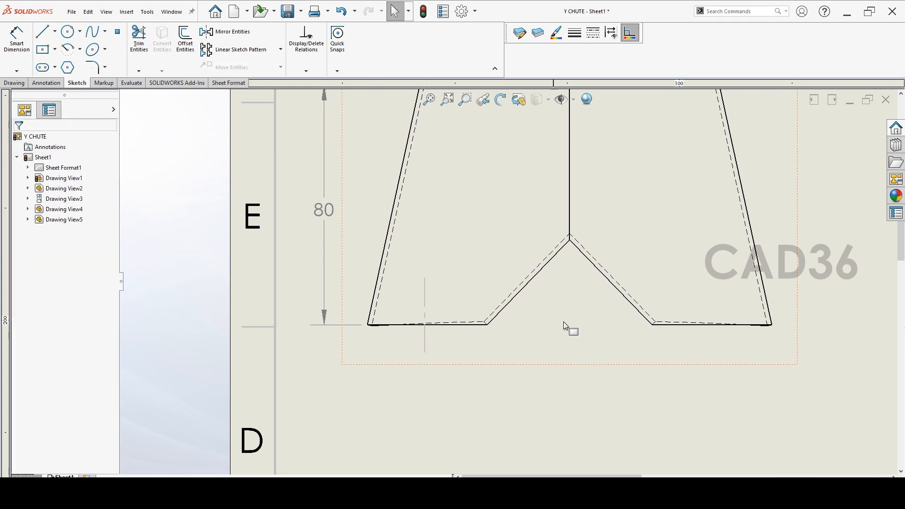
- Sketch a vertical line about 25 mm long across the bottom edge of the front view's right outlet
{"action": "left_click", "coordinate": [43, 31]}
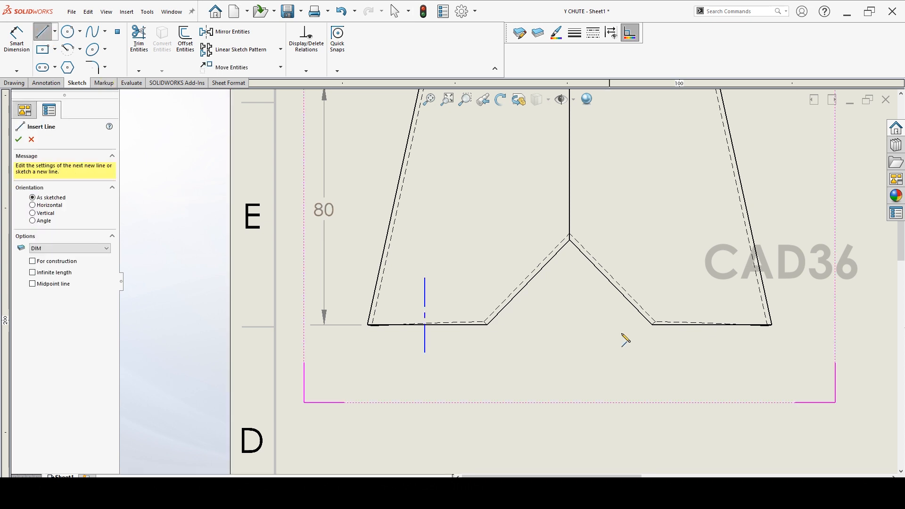
{"action": "left_click", "coordinate": [713, 351]}
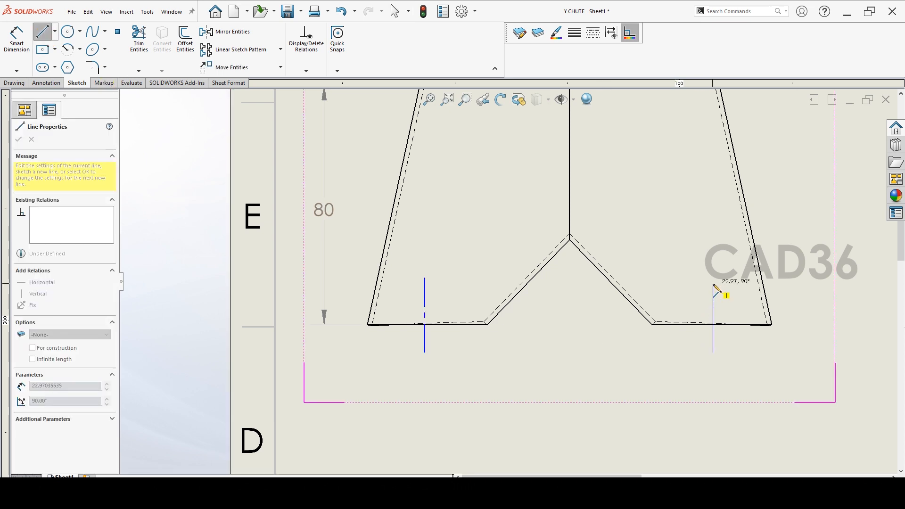
{"action": "left_click", "coordinate": [713, 278]}
{"action": "key", "text": "Escape"}
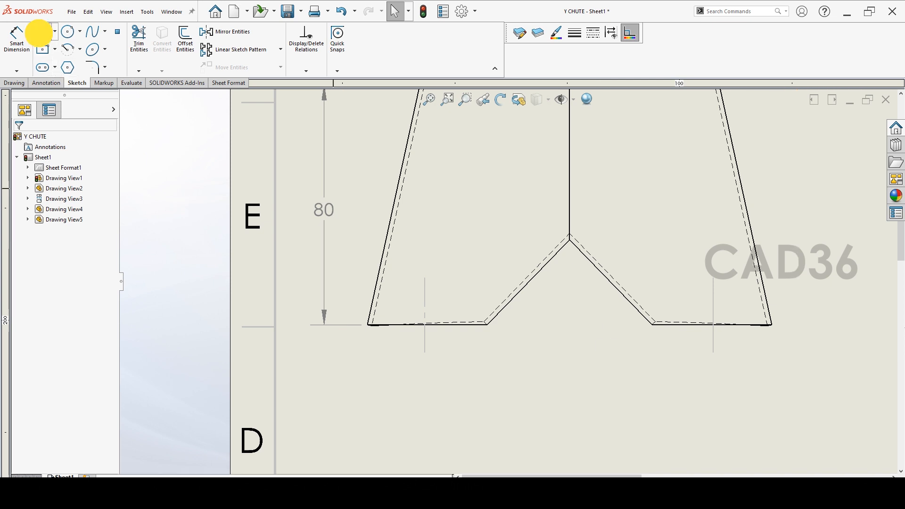
- Sketch a vertical line about 91 mm long near the front view's middle, from bottom-edge level to above the top edge
{"action": "left_click", "coordinate": [43, 32]}
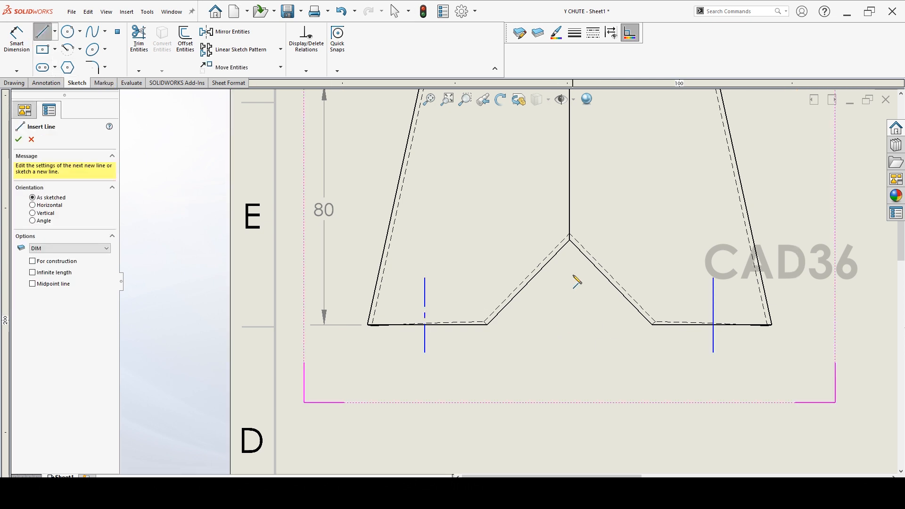
{"action": "left_click", "coordinate": [577, 325]}
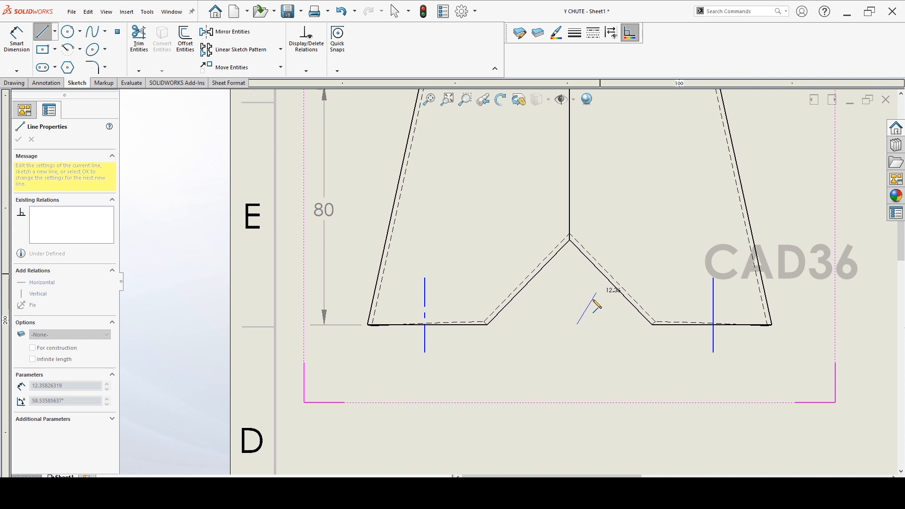
{"action": "scroll", "coordinate": [593, 309], "scroll_direction": "up", "scroll_amount": 2}
{"action": "left_click", "coordinate": [556, 123]}
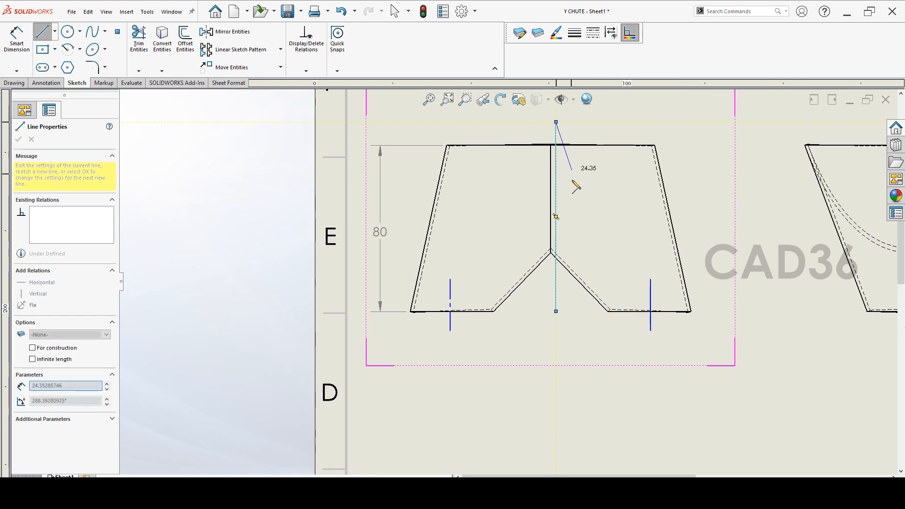
{"action": "key", "text": "Escape"}
- Place the middle line and both outlet lines of the front view on the CENTER layer
{"action": "left_click", "coordinate": [557, 208]}
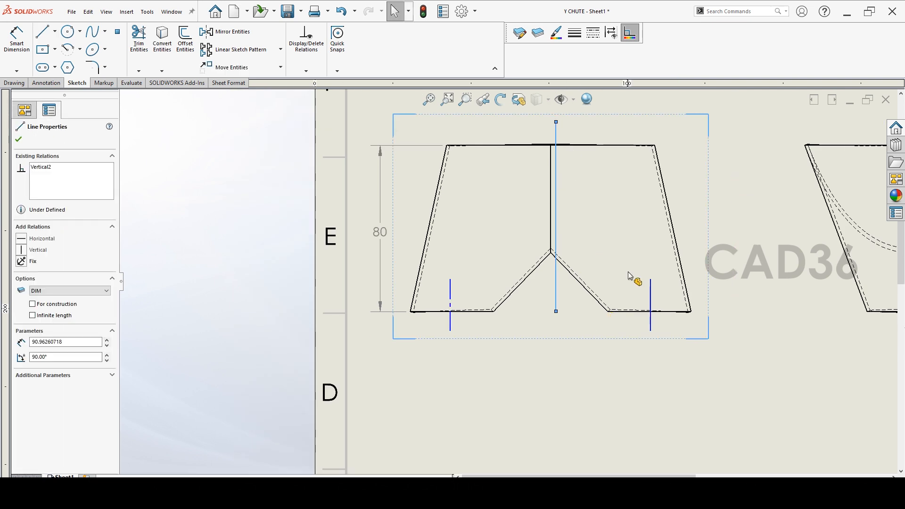
{"action": "left_click", "coordinate": [651, 292], "text": "ctrl"}
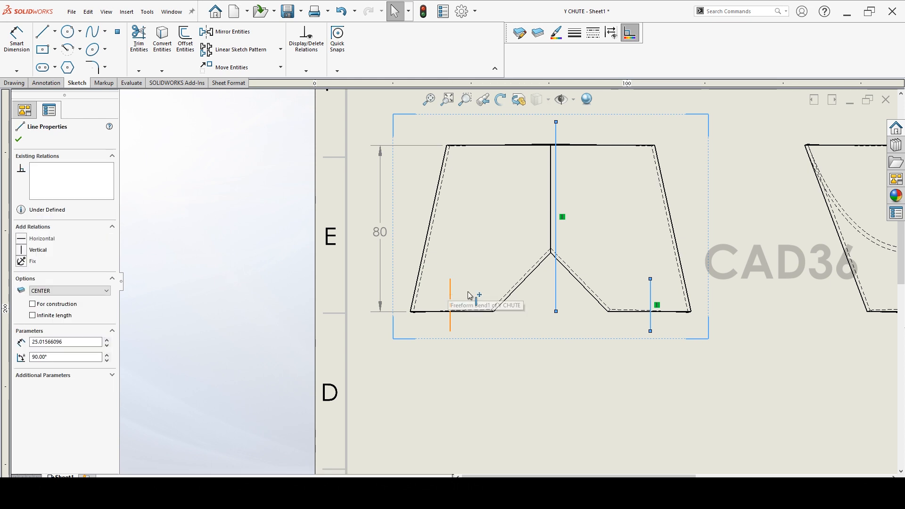
{"action": "left_click", "coordinate": [451, 298], "text": "ctrl"}
{"action": "left_click", "coordinate": [83, 381]}
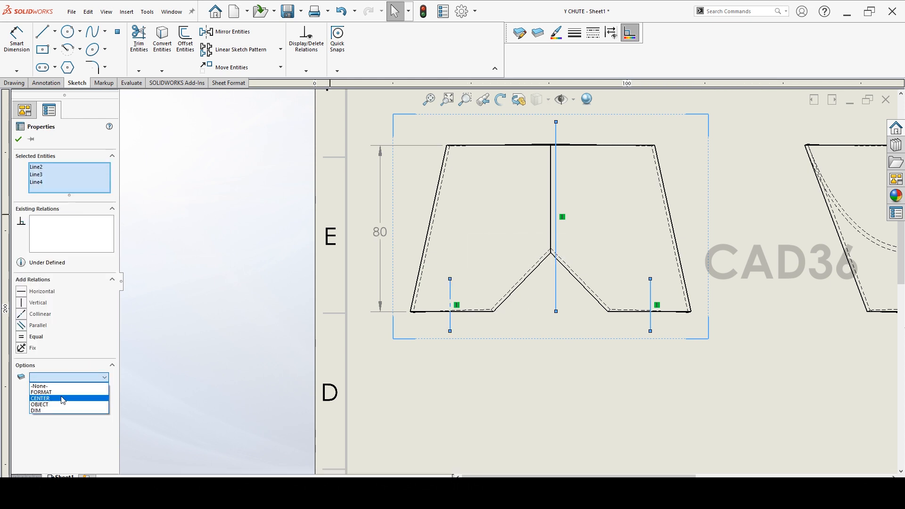
{"action": "left_click", "coordinate": [61, 401]}
{"action": "left_click", "coordinate": [207, 367]}
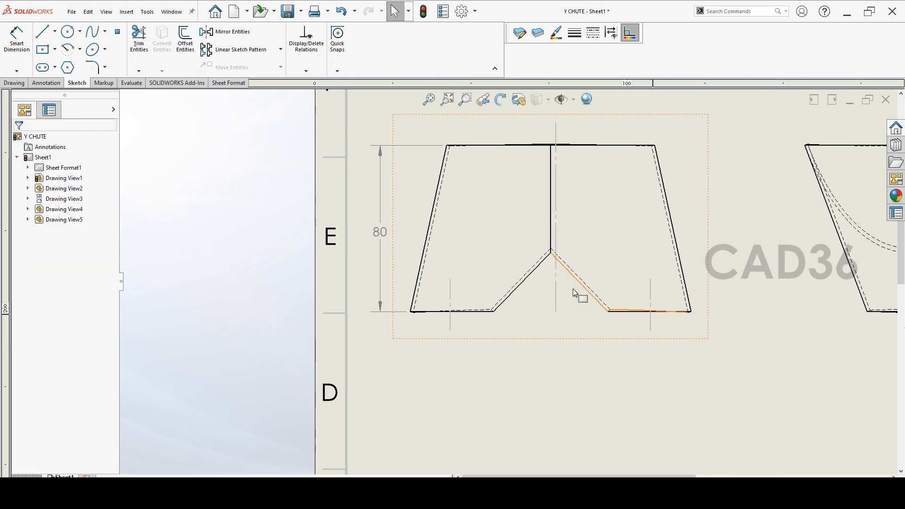
- Make the middle centre line collinear with the front view's vertical seam edge
{"action": "left_click", "coordinate": [556, 282]}
{"action": "scroll", "coordinate": [565, 227], "scroll_direction": "down", "scroll_amount": 3}
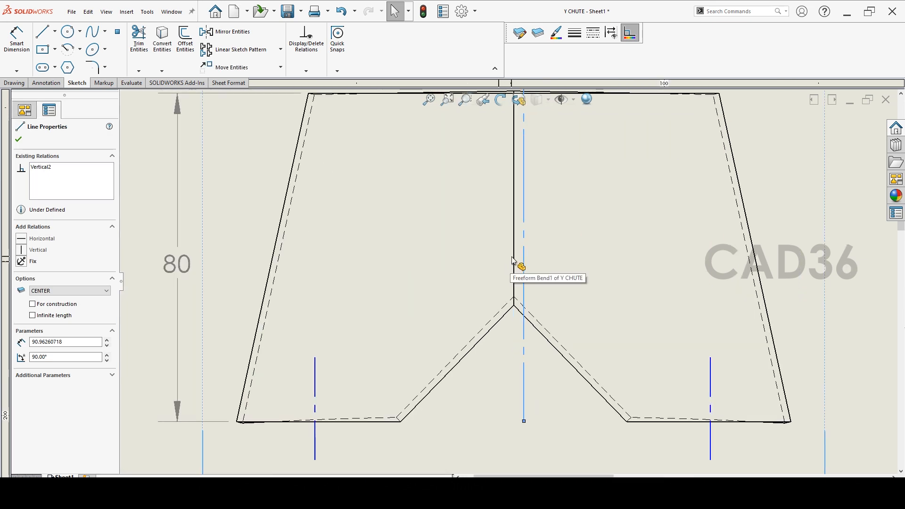
{"action": "left_click", "coordinate": [514, 258], "text": "ctrl"}
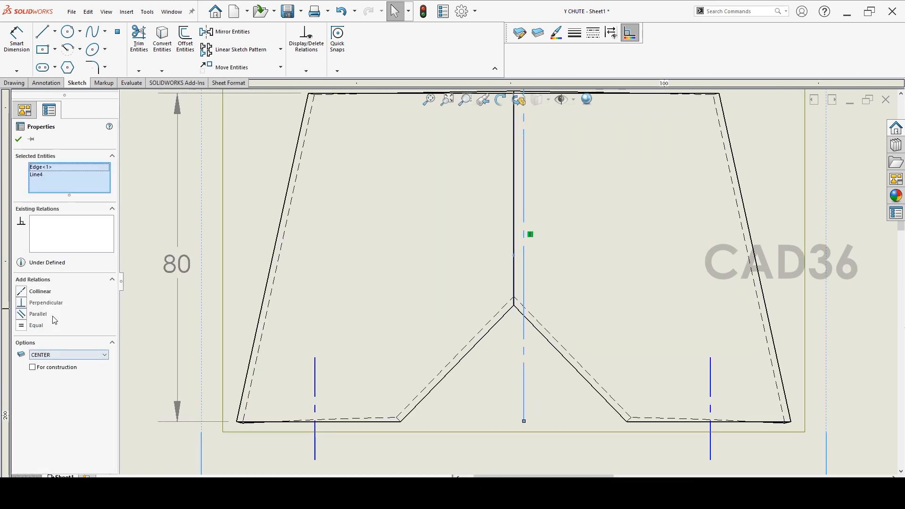
{"action": "left_click", "coordinate": [40, 290]}
{"action": "left_click", "coordinate": [648, 312]}
{"action": "scroll", "coordinate": [647, 310], "scroll_direction": "up", "scroll_amount": 2}
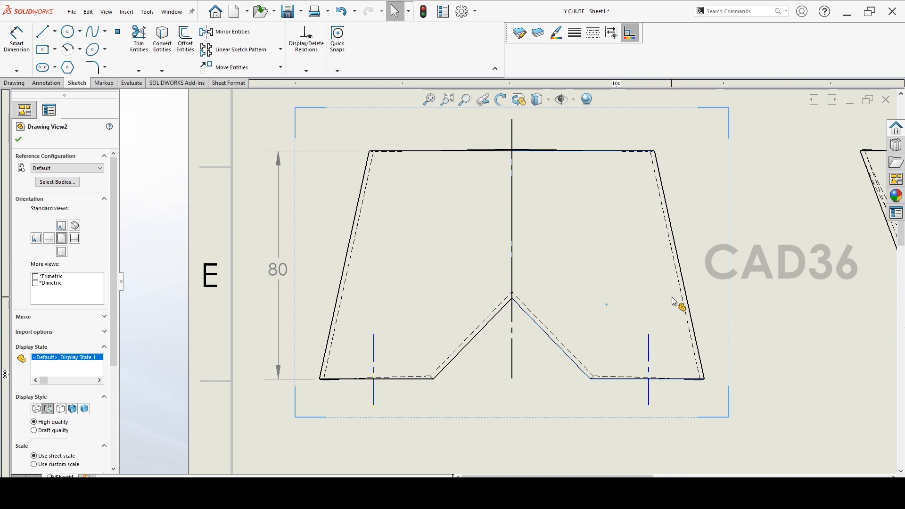
- Dimension the spacing between the two outlet centre lines below the front view and set it to 95 mm
{"action": "left_click", "coordinate": [22, 35]}
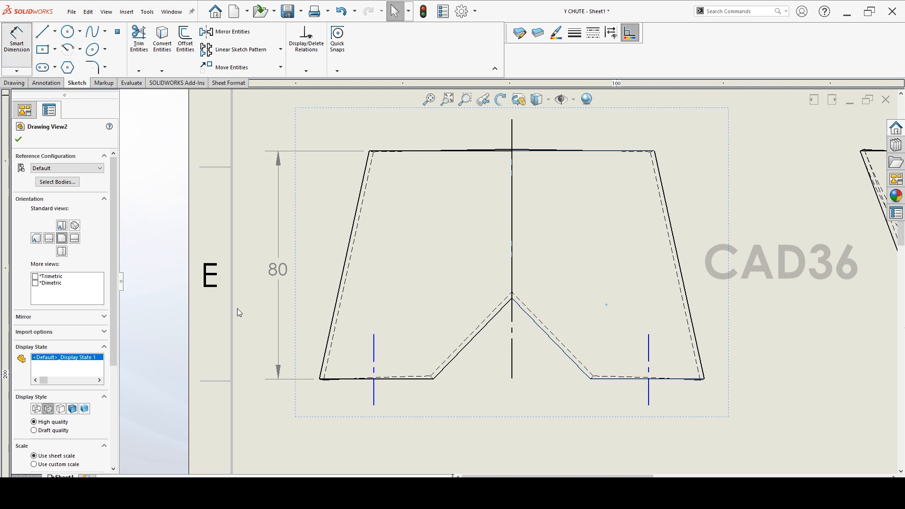
{"action": "left_click", "coordinate": [374, 396]}
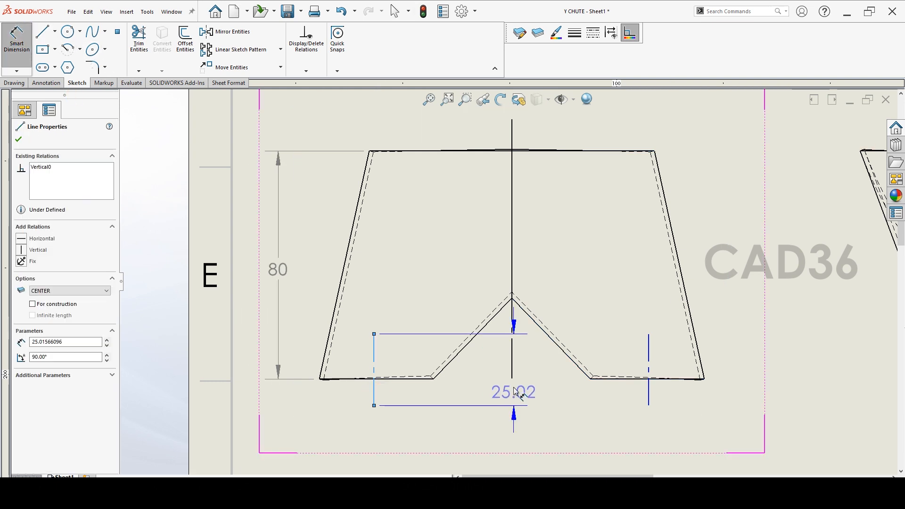
{"action": "left_click", "coordinate": [649, 399]}
{"action": "left_click", "coordinate": [540, 440]}
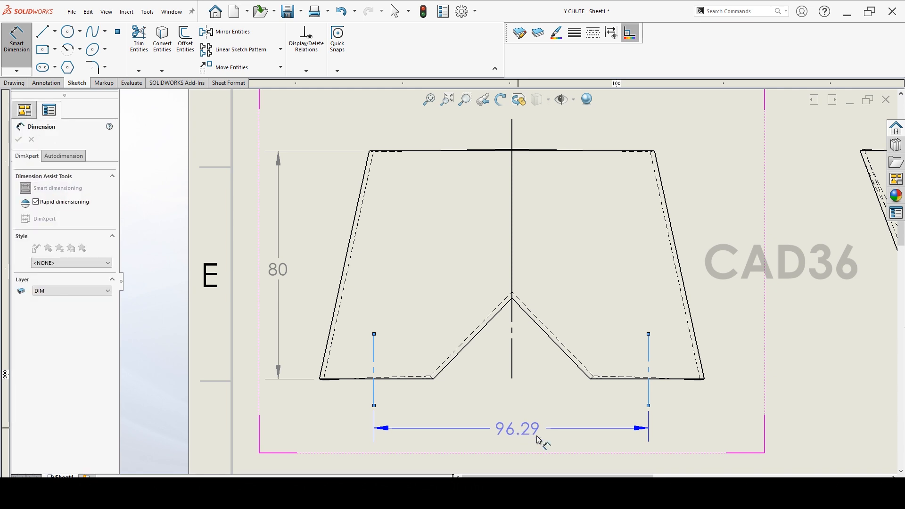
{"action": "type", "text": "95"}
{"action": "key", "text": "Return"}
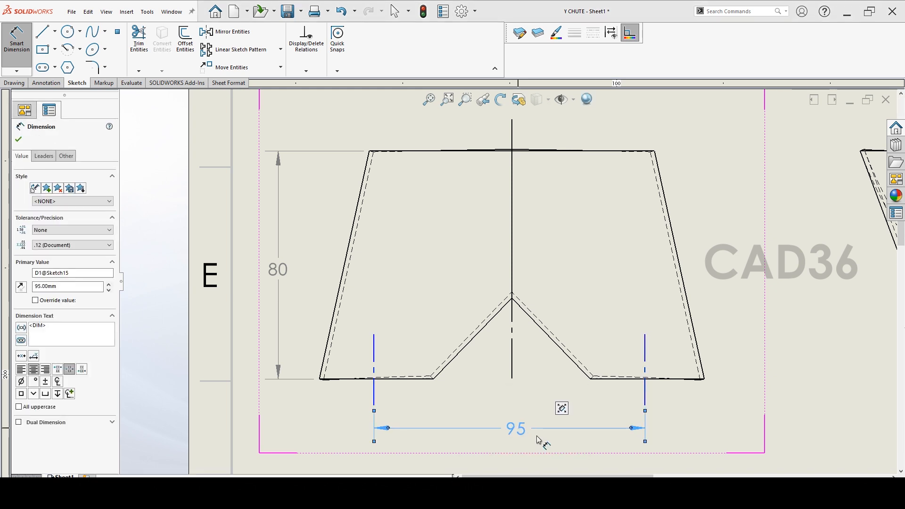
{"action": "left_click", "coordinate": [535, 404]}
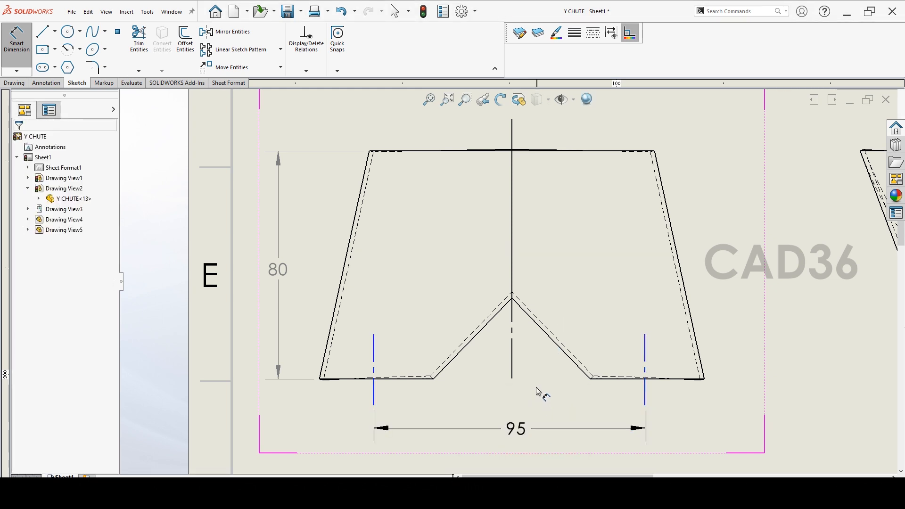
- Dimension the distance from the left outlet's centre line to the middle centre line and set it to 47.5 mm
{"action": "left_click", "coordinate": [513, 359]}
{"action": "left_click", "coordinate": [373, 345]}
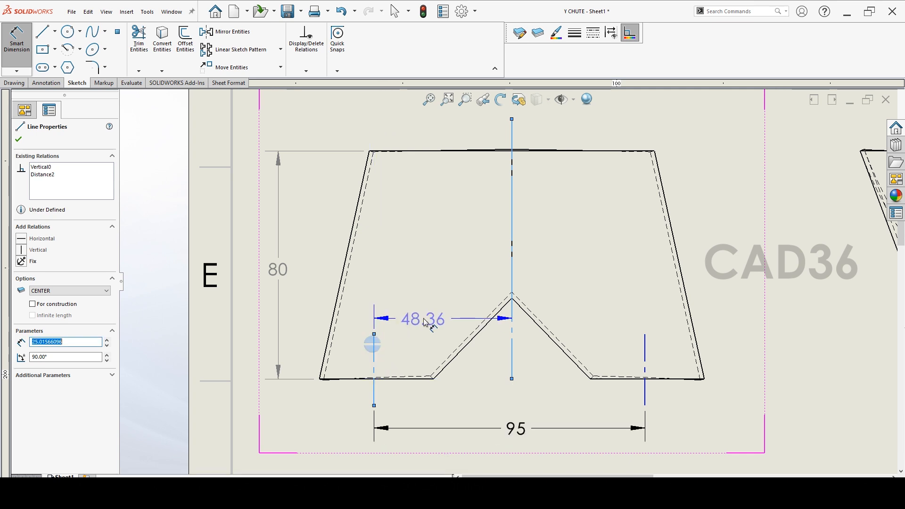
{"action": "left_click", "coordinate": [448, 344]}
{"action": "type", "text": "47.5"}
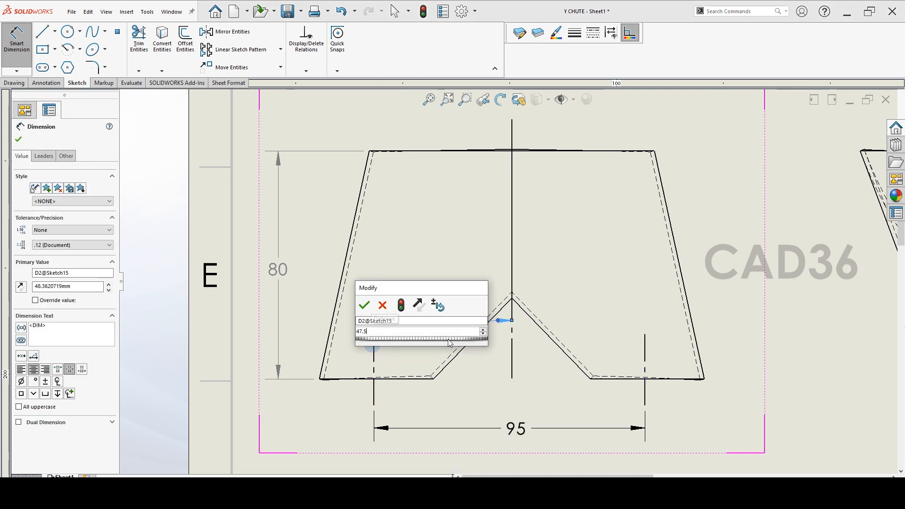
{"action": "key", "text": "Return"}
{"action": "key", "text": "Escape"}
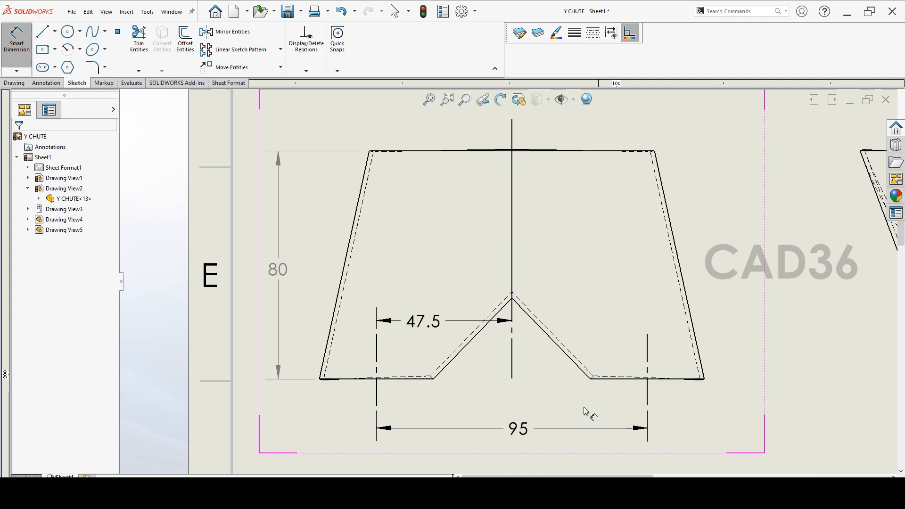
- Delete the 47.5 mm dimension from the front view
{"action": "left_click", "coordinate": [401, 318]}
{"action": "key", "text": "Delete"}
{"action": "left_click", "coordinate": [788, 266]}
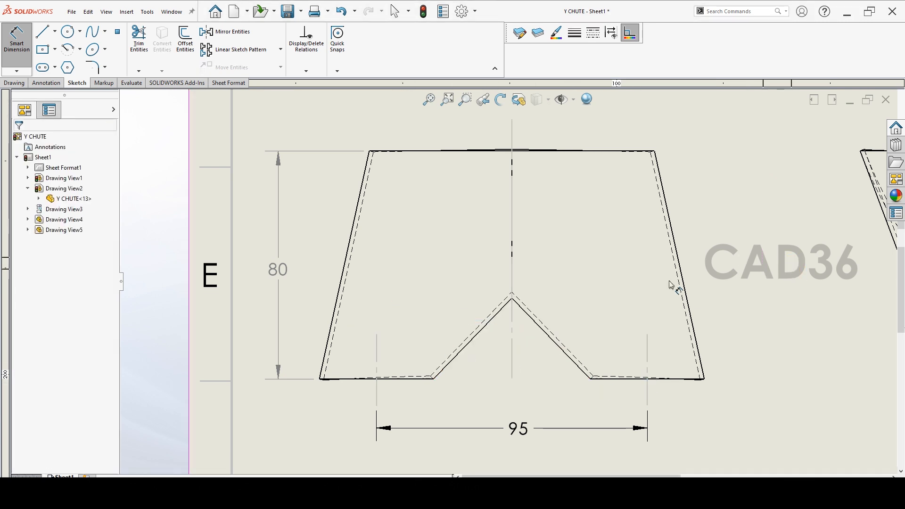
- Dimension the width of the front view's top edge between its outer corners, placing the dimension above the view
{"action": "scroll", "coordinate": [673, 283], "scroll_direction": "up", "scroll_amount": 2}
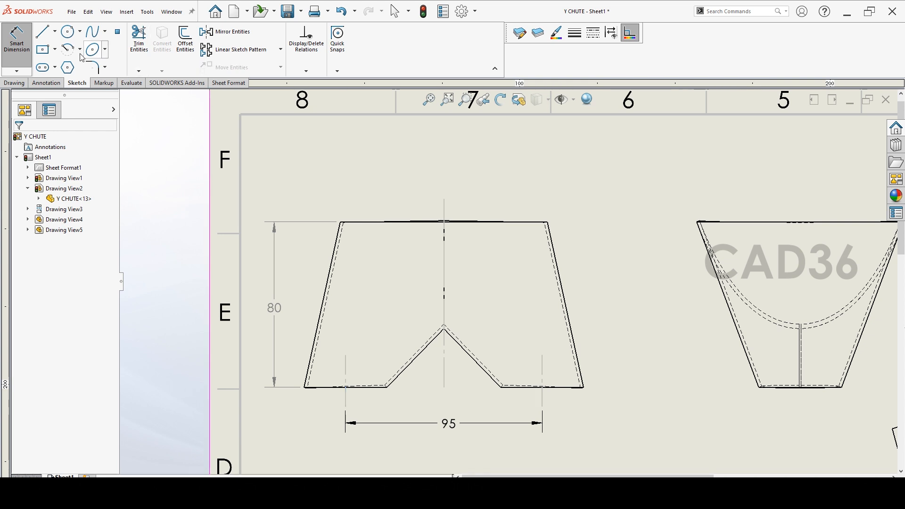
{"action": "scroll", "coordinate": [424, 231], "scroll_direction": "down", "scroll_amount": 5}
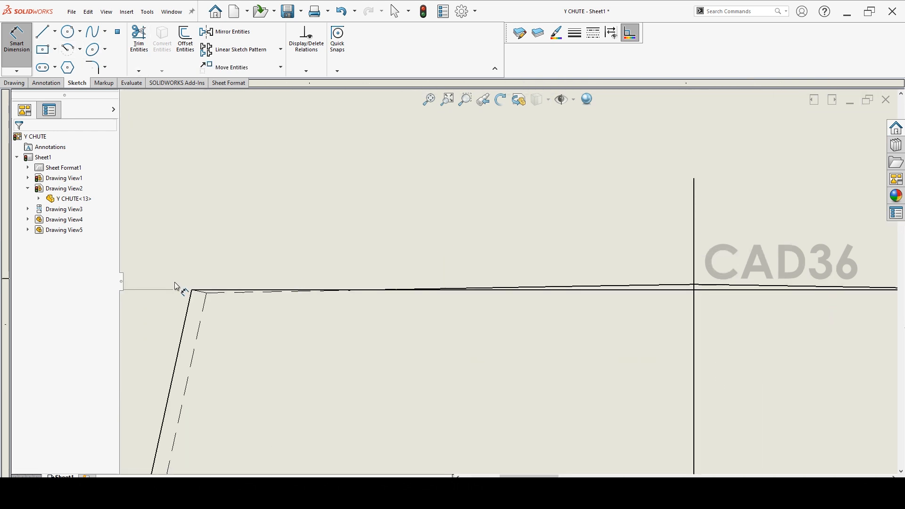
{"action": "left_click", "coordinate": [193, 291]}
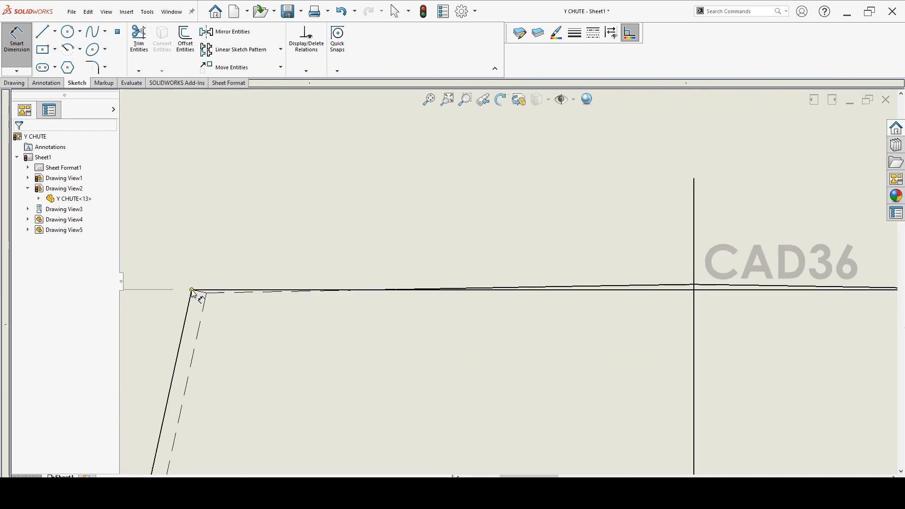
{"action": "scroll", "coordinate": [361, 302], "scroll_direction": "up", "scroll_amount": 5}
{"action": "scroll", "coordinate": [815, 276], "scroll_direction": "down", "scroll_amount": 5}
{"action": "middle_click_drag", "start_coordinate": [818, 273], "coordinate": [633, 235], "text": "ctrl"}
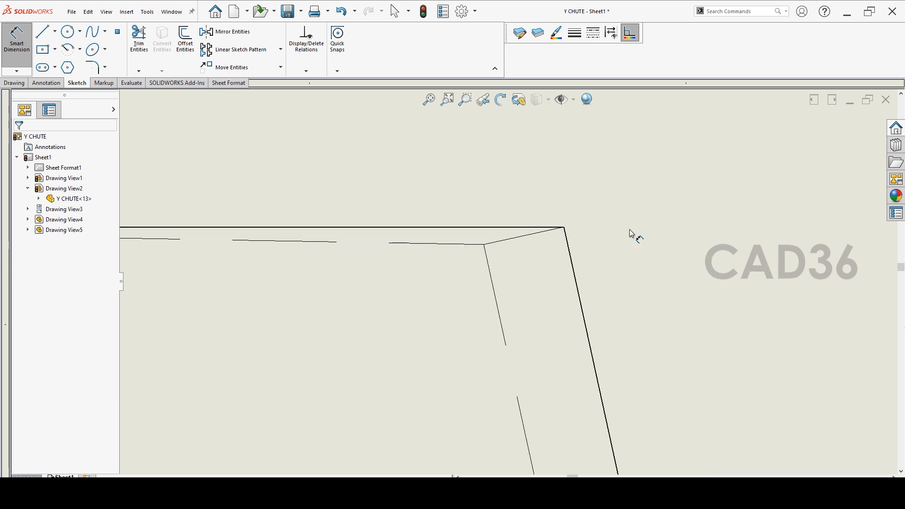
{"action": "left_click", "coordinate": [565, 228]}
{"action": "scroll", "coordinate": [736, 278], "scroll_direction": "up", "scroll_amount": 4}
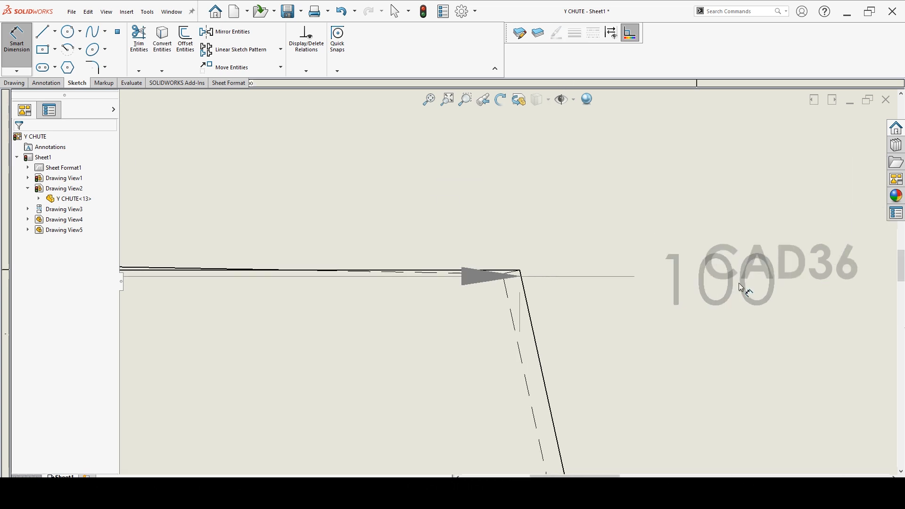
{"action": "left_click", "coordinate": [373, 227]}
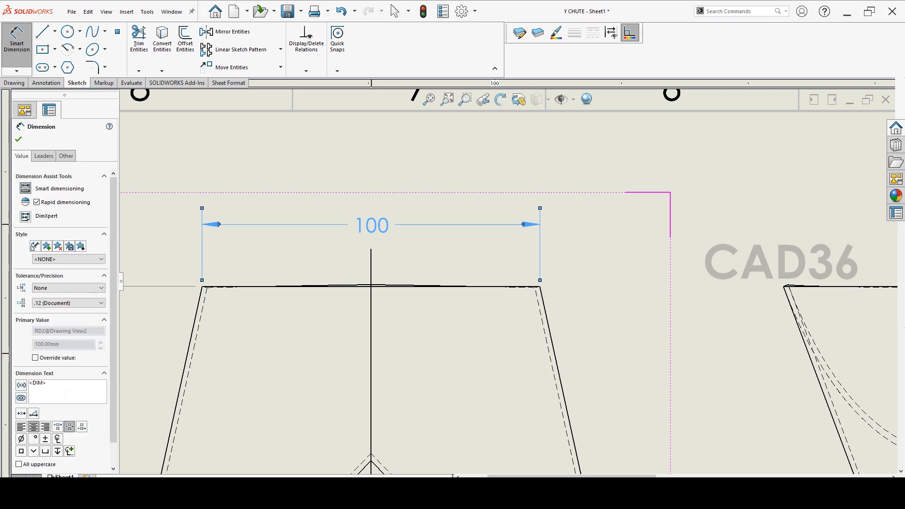
- Add a diameter symbol before and the suffix OD after the front view's top width dimension
{"action": "left_click", "coordinate": [21, 439]}
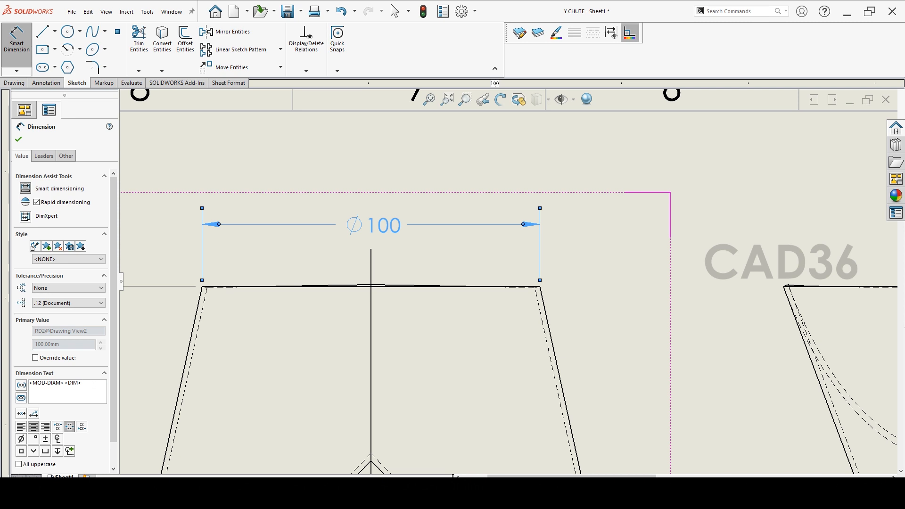
{"action": "type", "text": "OD"}
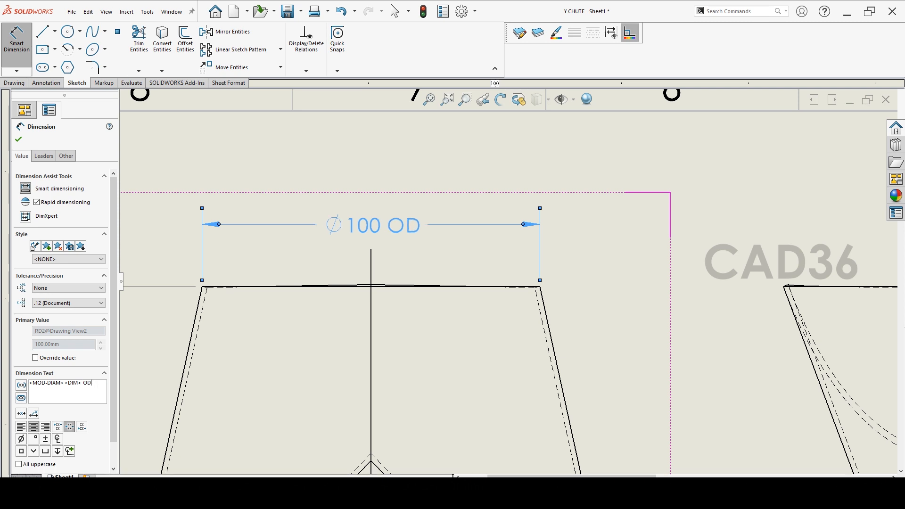
{"action": "left_click", "coordinate": [432, 164]}
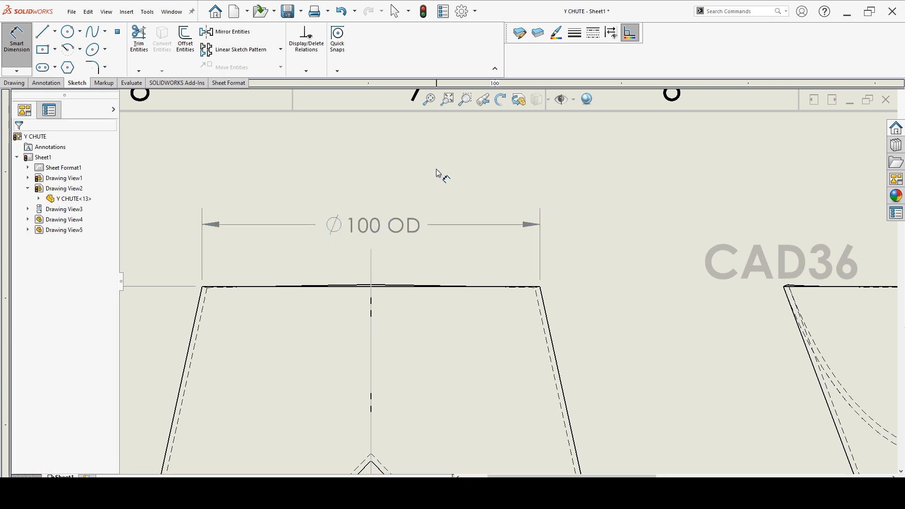
- Dimension the widths of the left and right outlets between their outer corners, aligning both dimensions below the 95 mm dimension
{"action": "scroll", "coordinate": [441, 175], "scroll_direction": "up", "scroll_amount": 5}
{"action": "scroll", "coordinate": [471, 223], "scroll_direction": "down", "scroll_amount": 1}
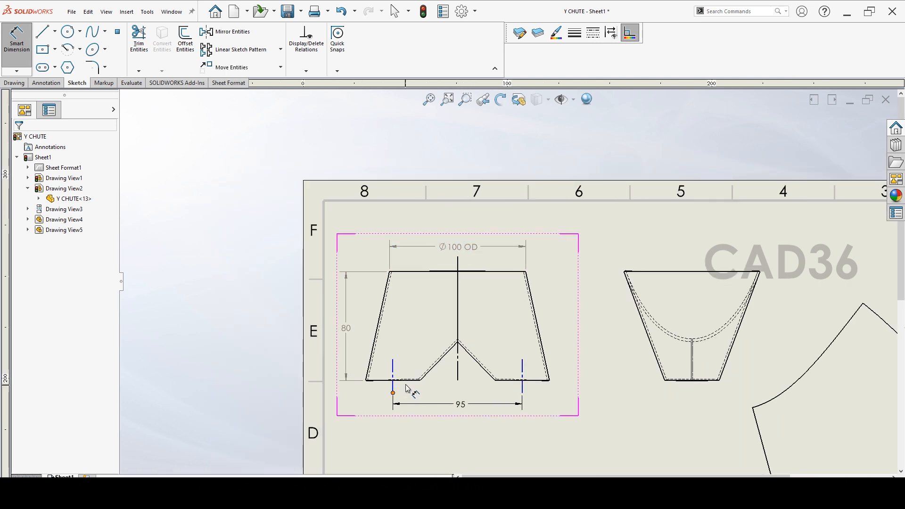
{"action": "scroll", "coordinate": [405, 391], "scroll_direction": "down", "scroll_amount": 3}
{"action": "scroll", "coordinate": [406, 391], "scroll_direction": "down", "scroll_amount": 1}
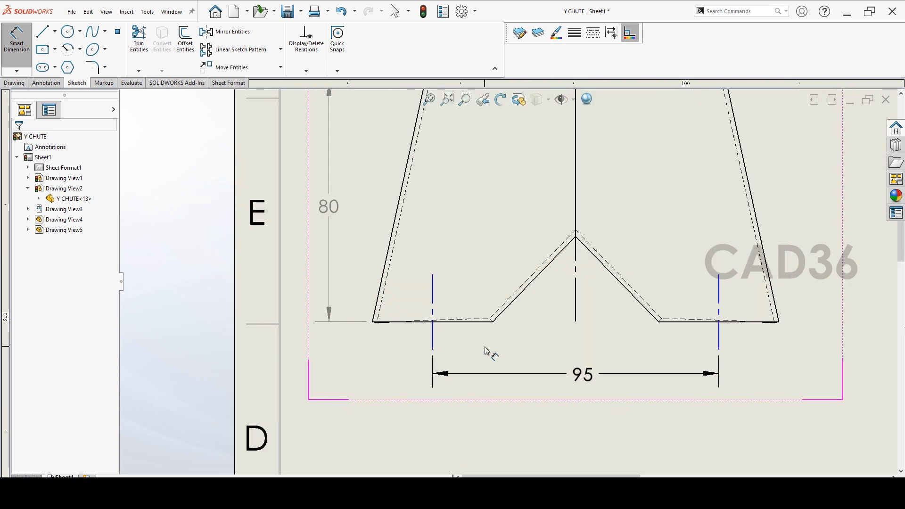
{"action": "left_click", "coordinate": [373, 323]}
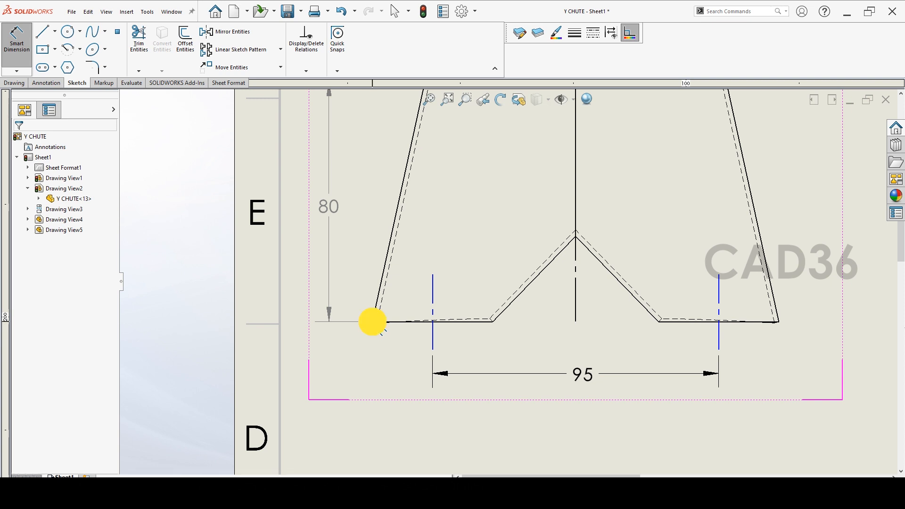
{"action": "left_click", "coordinate": [493, 321]}
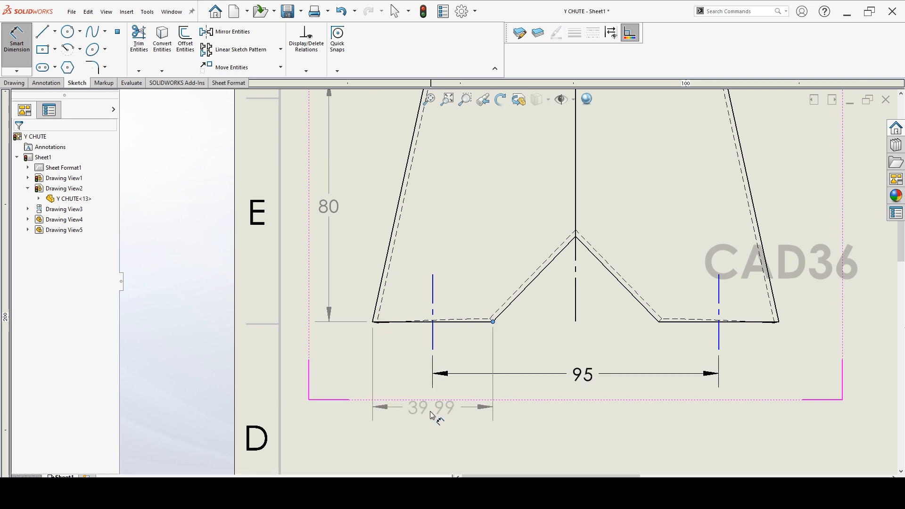
{"action": "left_click", "coordinate": [432, 415]}
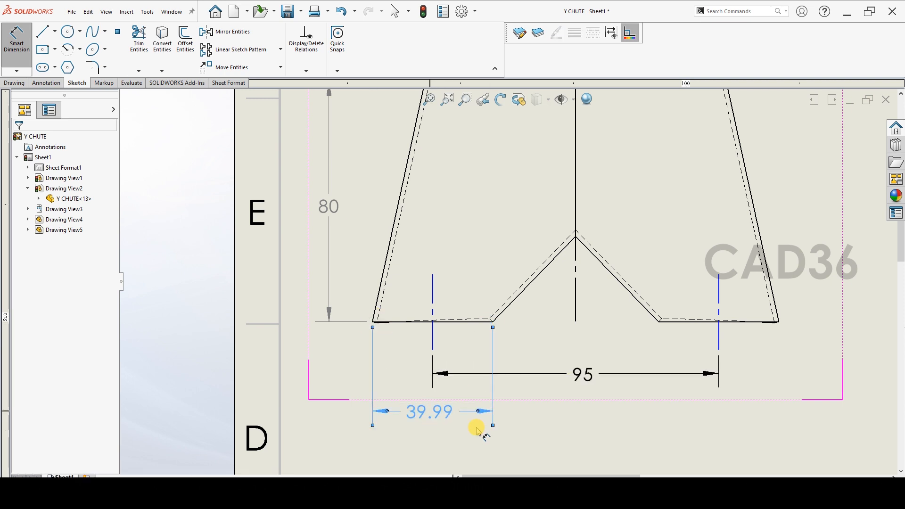
{"action": "left_click", "coordinate": [658, 322]}
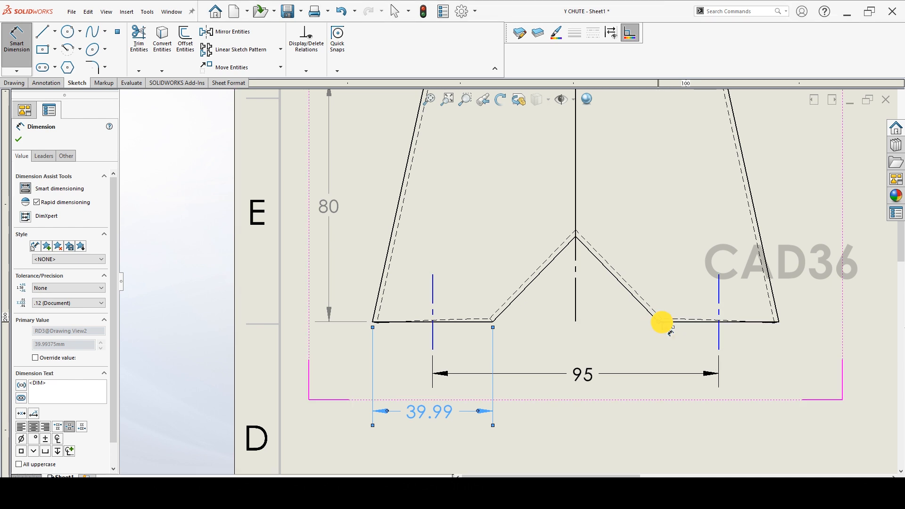
{"action": "left_click", "coordinate": [779, 323]}
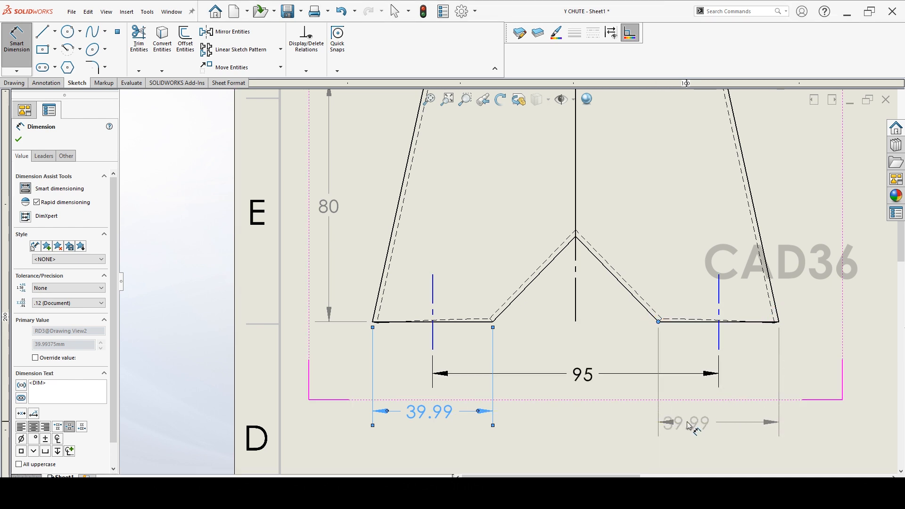
{"action": "left_click", "coordinate": [716, 410]}
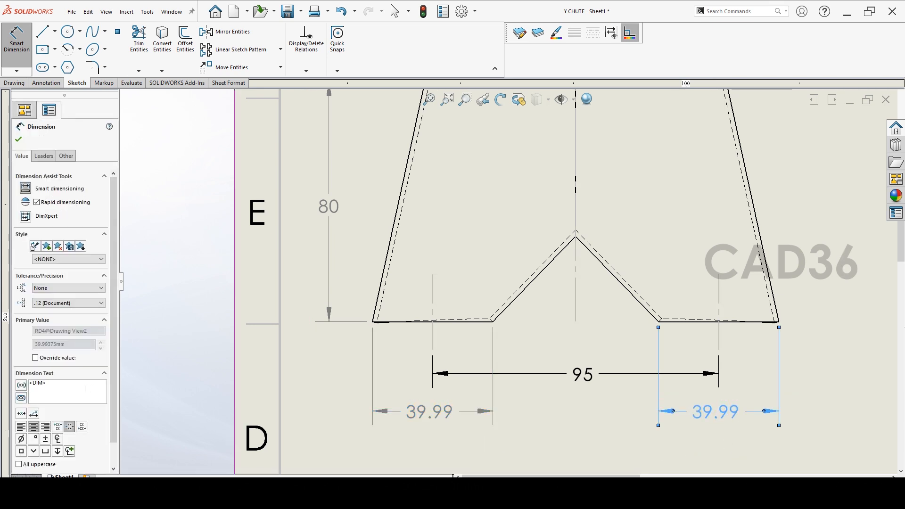
- Add a diameter symbol and a second text line reading OD to both outlet width dimensions
{"action": "left_click", "coordinate": [22, 438]}
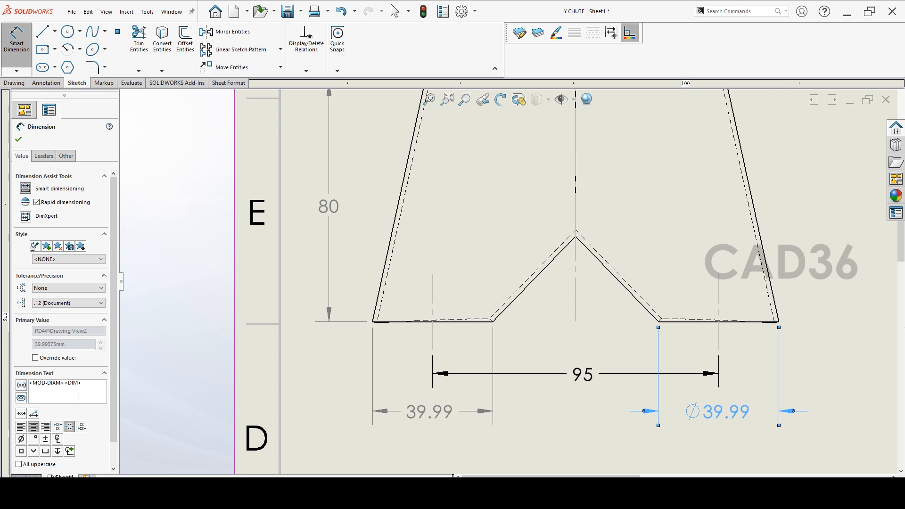
{"action": "key", "text": "Return"}
{"action": "type", "text": "OD"}
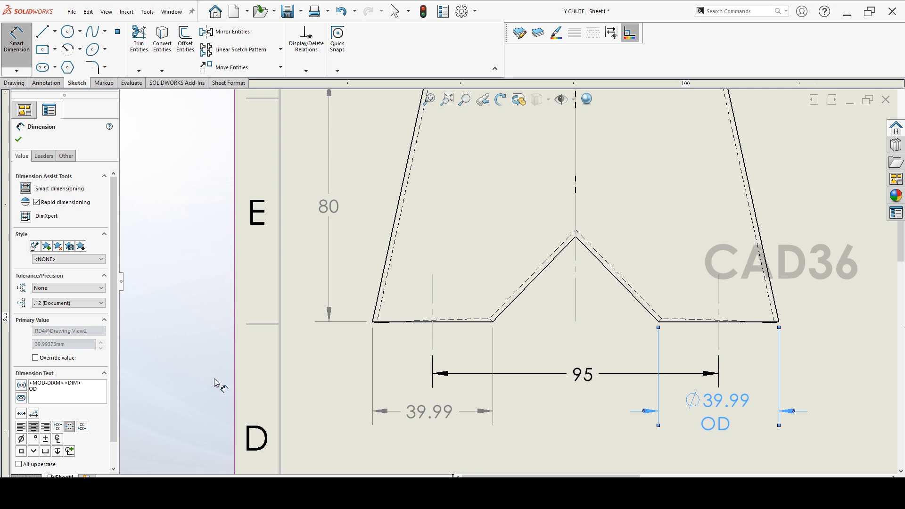
{"action": "left_click", "coordinate": [430, 412]}
{"action": "left_click", "coordinate": [93, 401]}
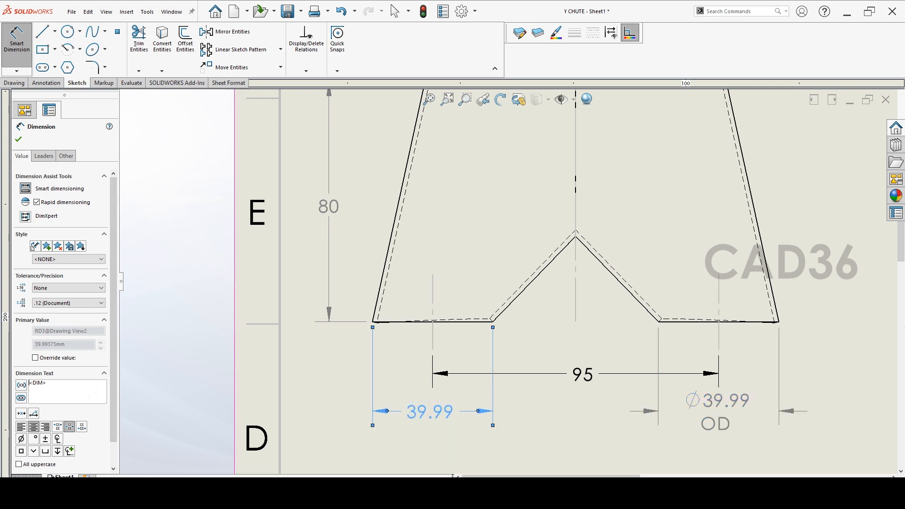
{"action": "left_click", "coordinate": [21, 439]}
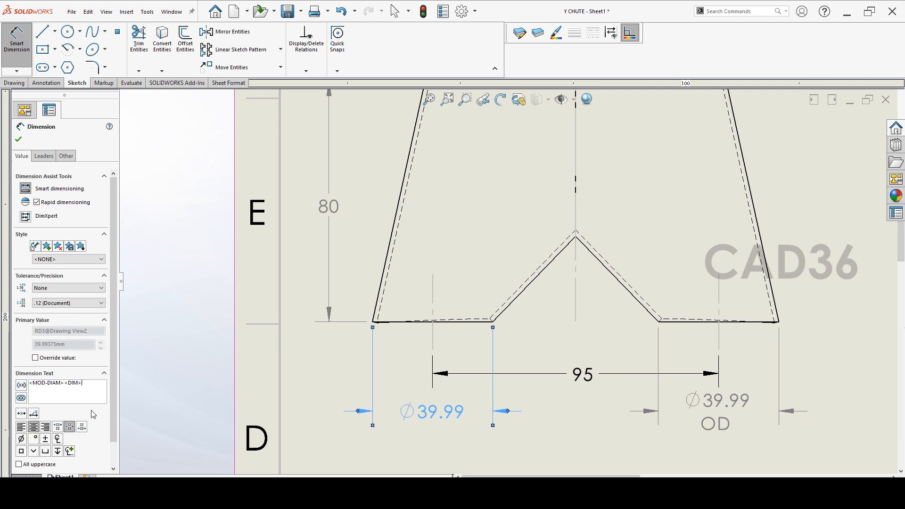
{"action": "type", "text": "OD"}
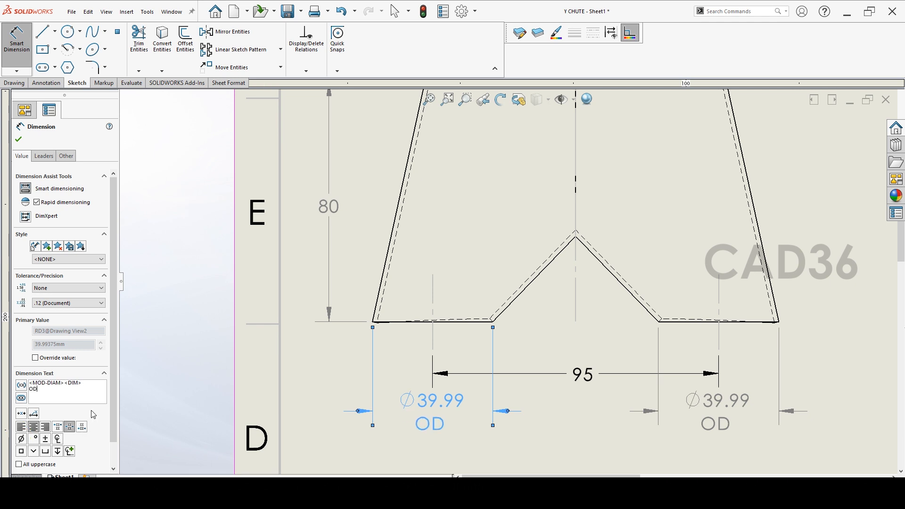
- Set the unit precision of both outlet diameter dimensions to None
{"action": "left_click", "coordinate": [71, 303]}
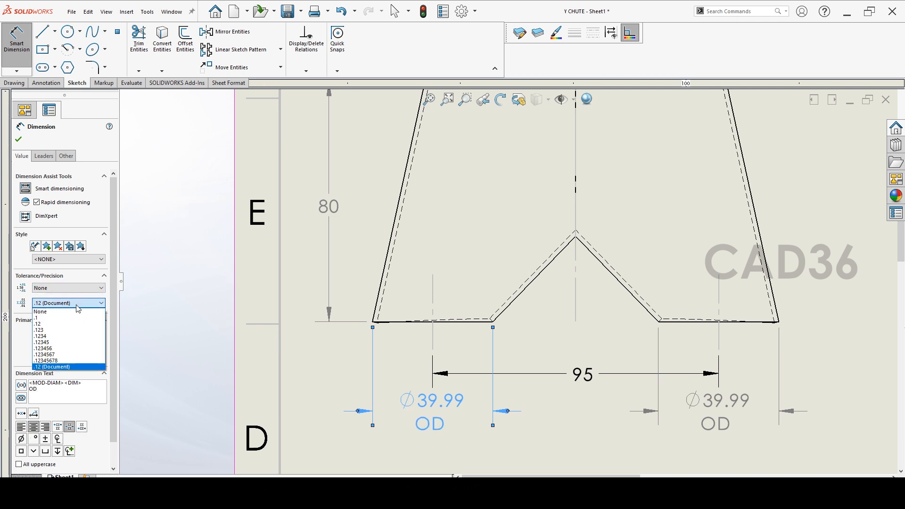
{"action": "left_click", "coordinate": [78, 312]}
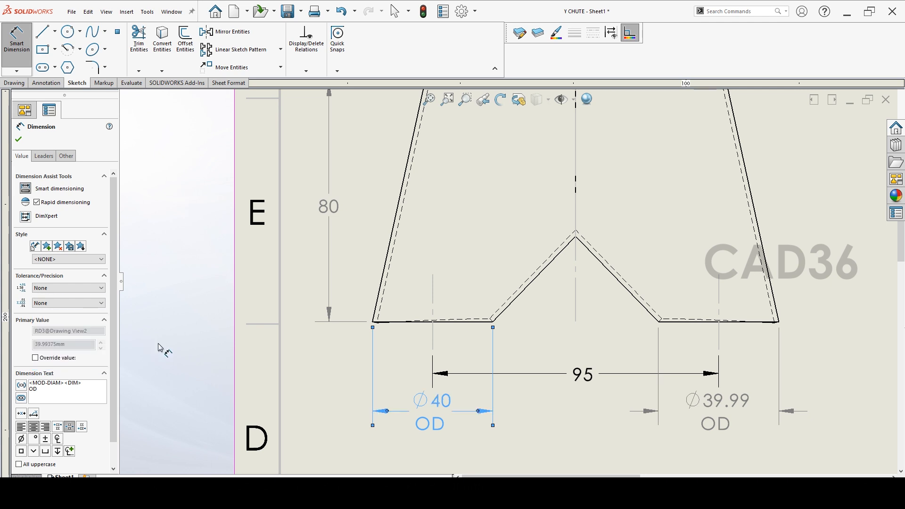
{"action": "left_click", "coordinate": [19, 140]}
{"action": "left_click", "coordinate": [729, 401]}
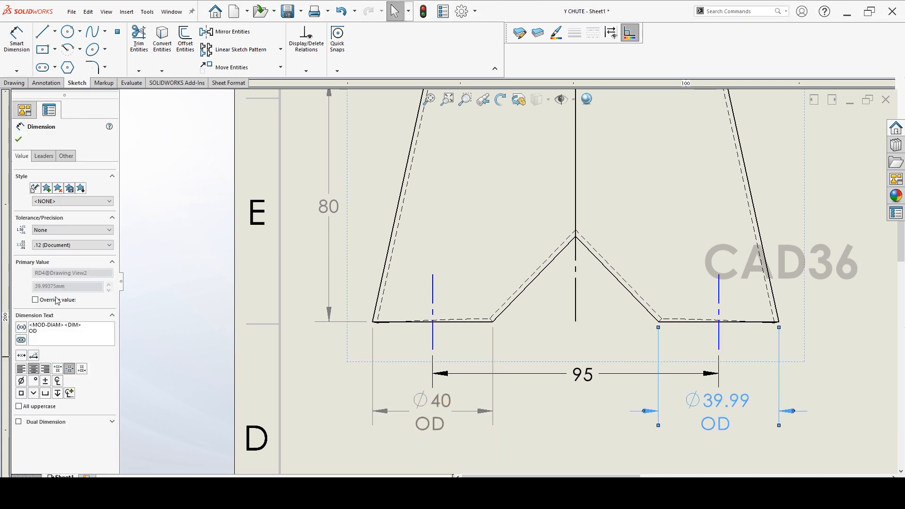
{"action": "left_click", "coordinate": [73, 245]}
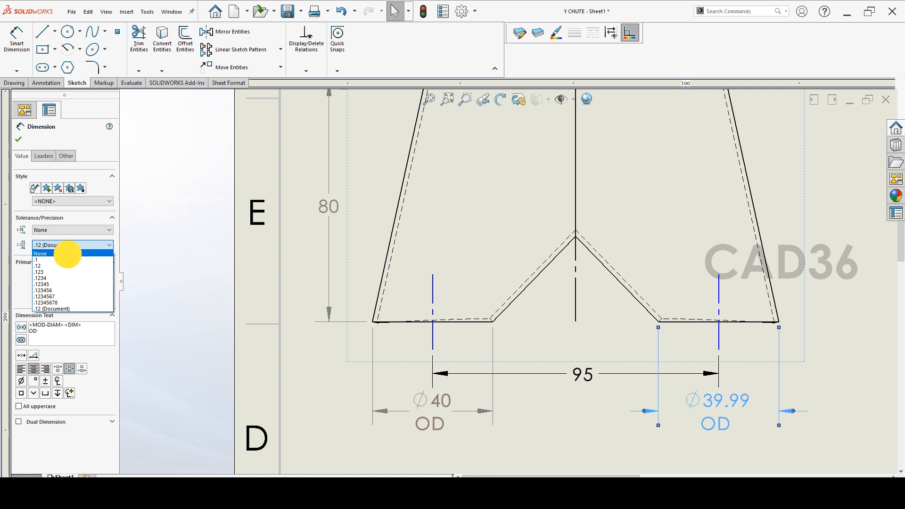
{"action": "left_click", "coordinate": [76, 311]}
{"action": "left_click", "coordinate": [19, 140]}
{"action": "left_click", "coordinate": [162, 268]}
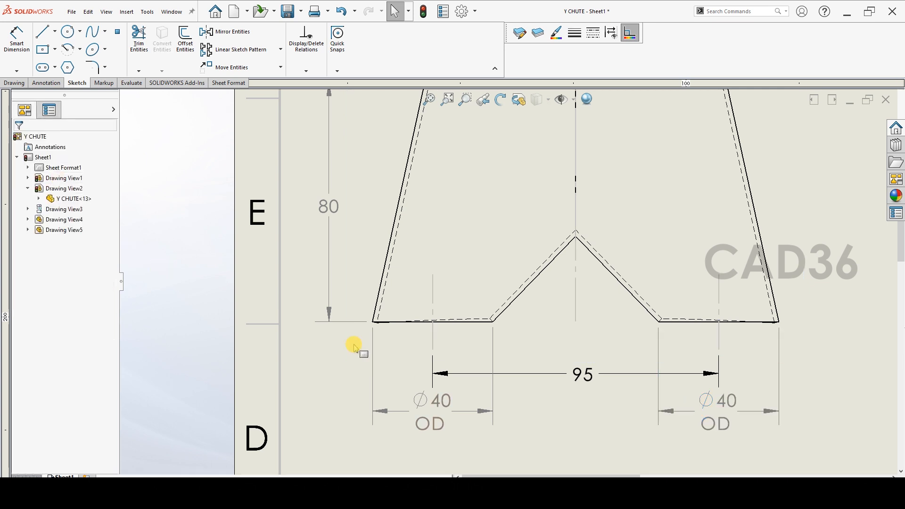
- Move the 95 mm dimension up closer to the front view and add the suffix C/C to its text
{"action": "scroll", "coordinate": [405, 366], "scroll_direction": "up", "scroll_amount": 4}
{"action": "scroll", "coordinate": [630, 191], "scroll_direction": "down", "scroll_amount": 1}
{"action": "scroll", "coordinate": [629, 198], "scroll_direction": "up", "scroll_amount": 1}
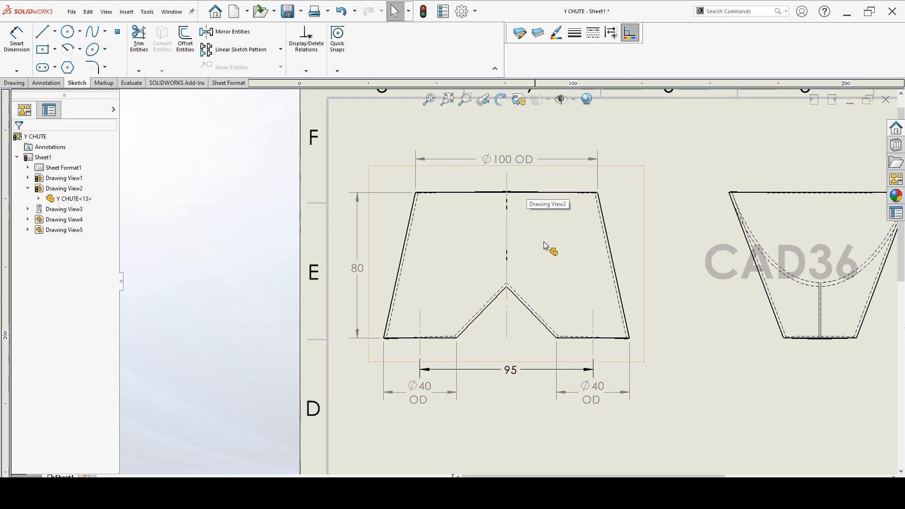
{"action": "left_click_drag", "start_coordinate": [514, 370], "coordinate": [514, 355]}
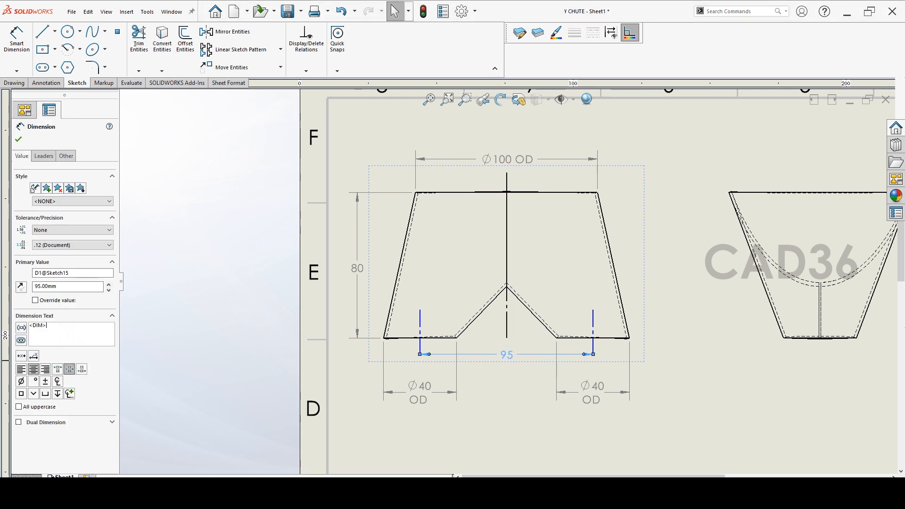
{"action": "type", "text": "C/C"}
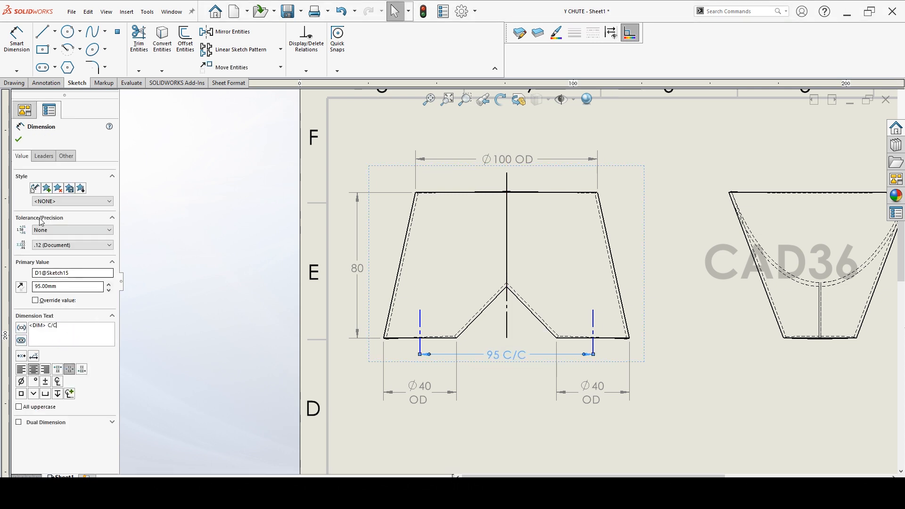
{"action": "left_click", "coordinate": [18, 139]}
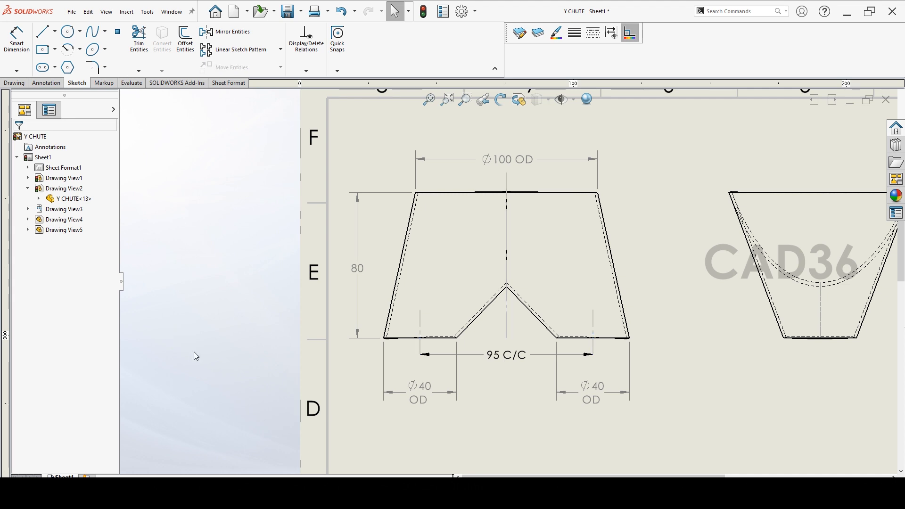
- Sketch a vertical line about 100 mm long through the middle of the side view, extending slightly beyond its top and bottom edges
{"action": "scroll", "coordinate": [457, 292], "scroll_direction": "up", "scroll_amount": 2}
{"action": "scroll", "coordinate": [745, 264], "scroll_direction": "down", "scroll_amount": 4}
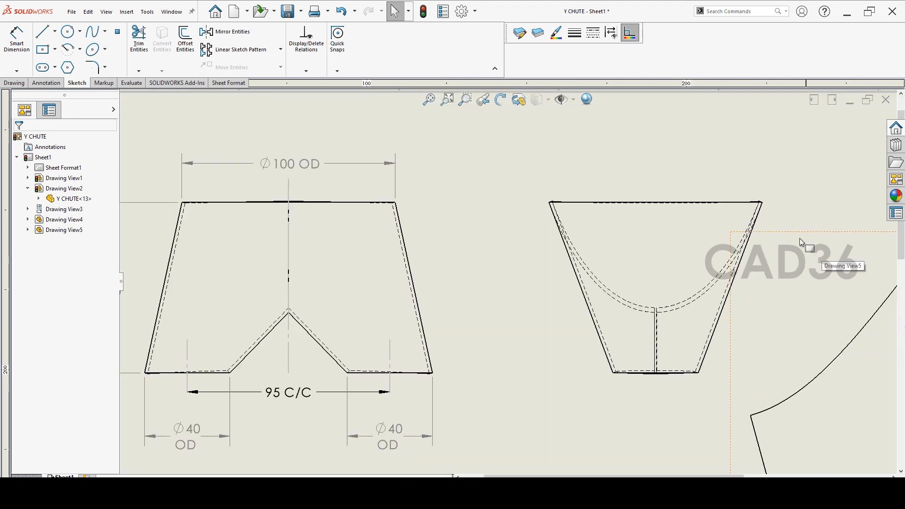
{"action": "left_click", "coordinate": [43, 32]}
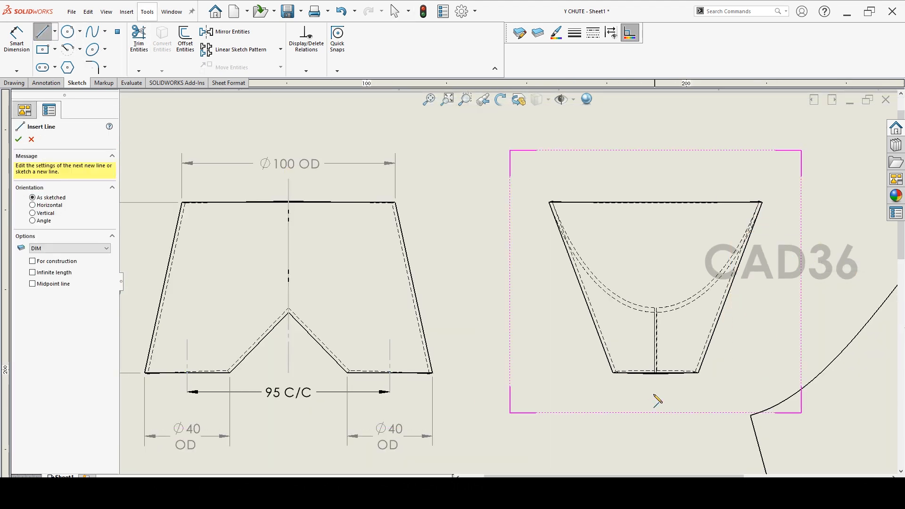
{"action": "scroll", "coordinate": [658, 391], "scroll_direction": "down", "scroll_amount": 8}
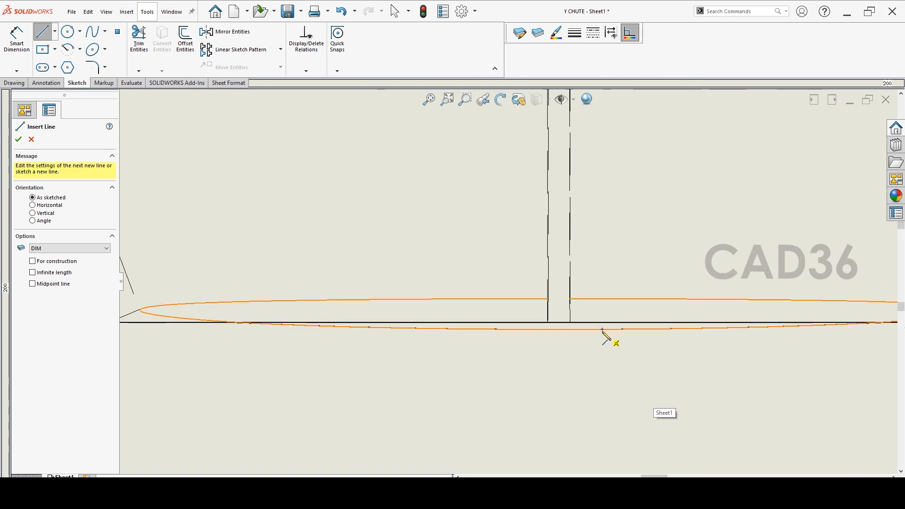
{"action": "left_click", "coordinate": [561, 417]}
{"action": "scroll", "coordinate": [562, 344], "scroll_direction": "up", "scroll_amount": 4}
{"action": "scroll", "coordinate": [547, 343], "scroll_direction": "up", "scroll_amount": 5}
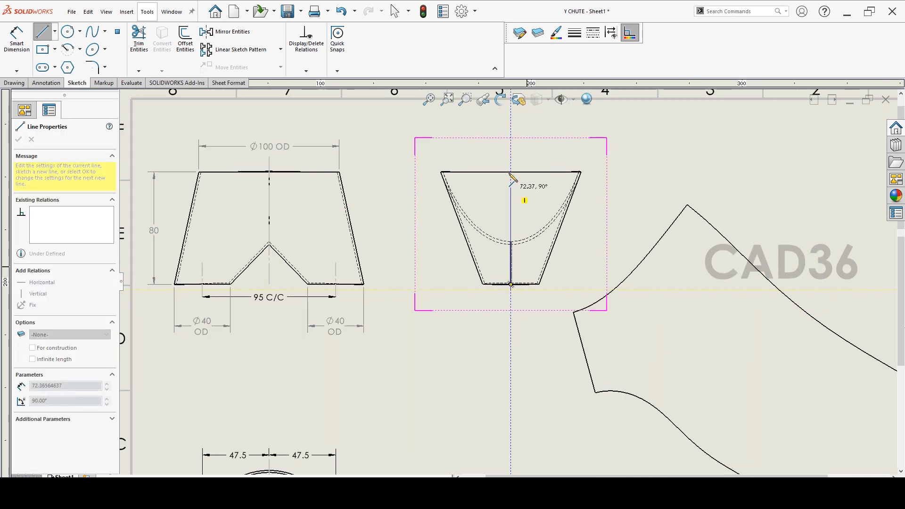
{"action": "scroll", "coordinate": [524, 170], "scroll_direction": "down", "scroll_amount": 2}
{"action": "left_click", "coordinate": [512, 163]}
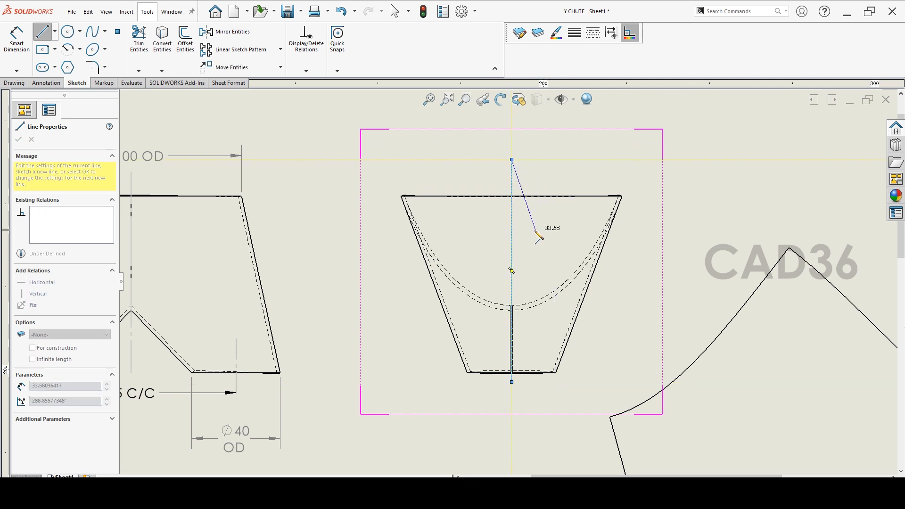
{"action": "key", "text": "Escape"}
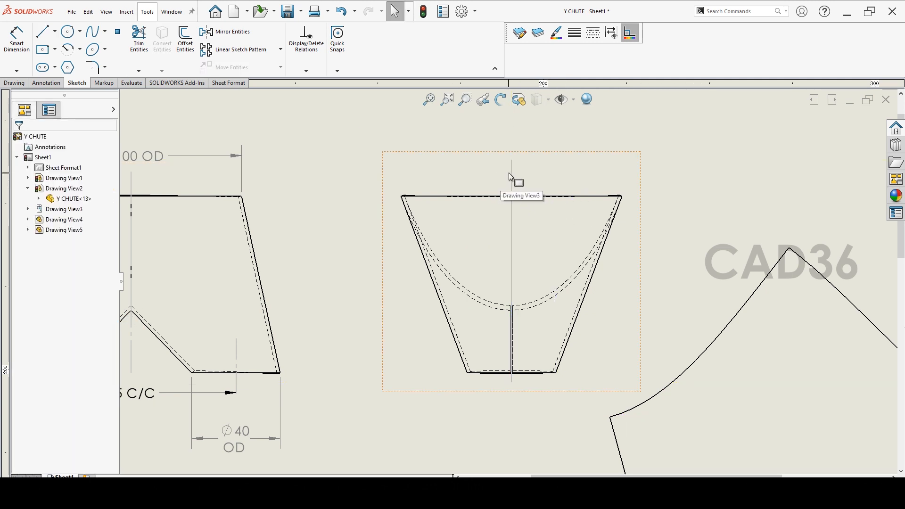
- Assign the side view's vertical middle line to the centre line layer
{"action": "left_click", "coordinate": [512, 187]}
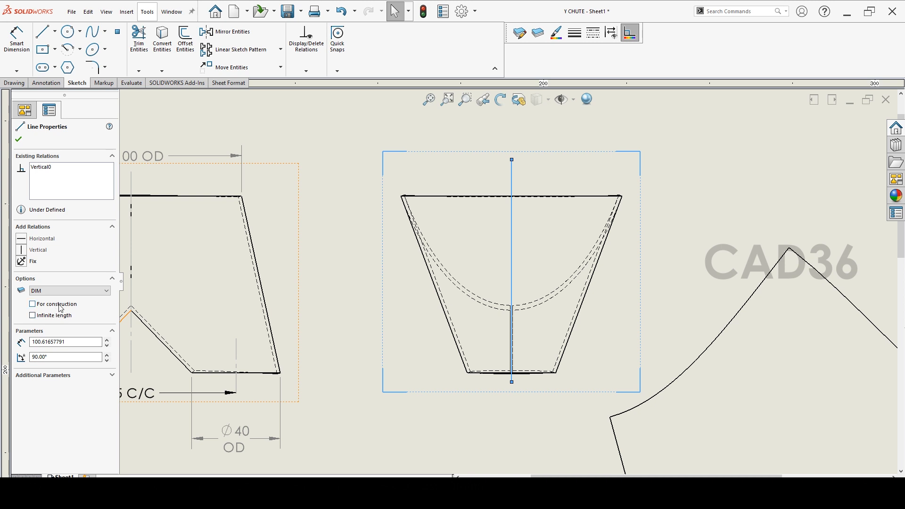
{"action": "left_click", "coordinate": [73, 291]}
{"action": "left_click", "coordinate": [56, 307]}
{"action": "left_click", "coordinate": [513, 418]}
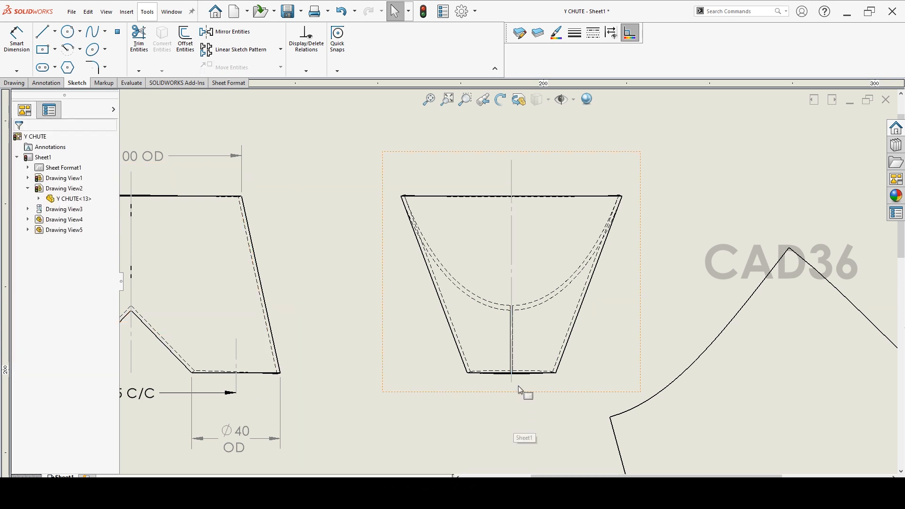
- Dimension the side view's top edge above the view and set its unit precision to None
{"action": "left_click", "coordinate": [17, 39]}
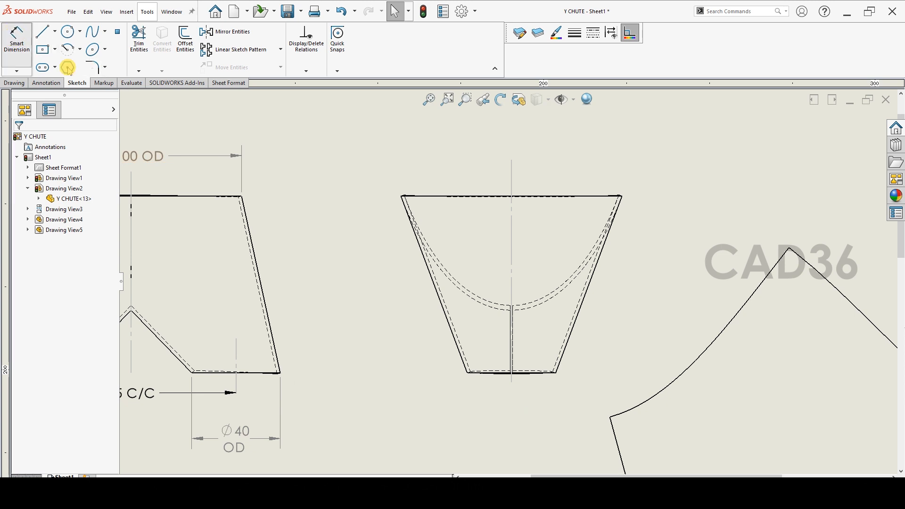
{"action": "scroll", "coordinate": [414, 197], "scroll_direction": "down", "scroll_amount": 5}
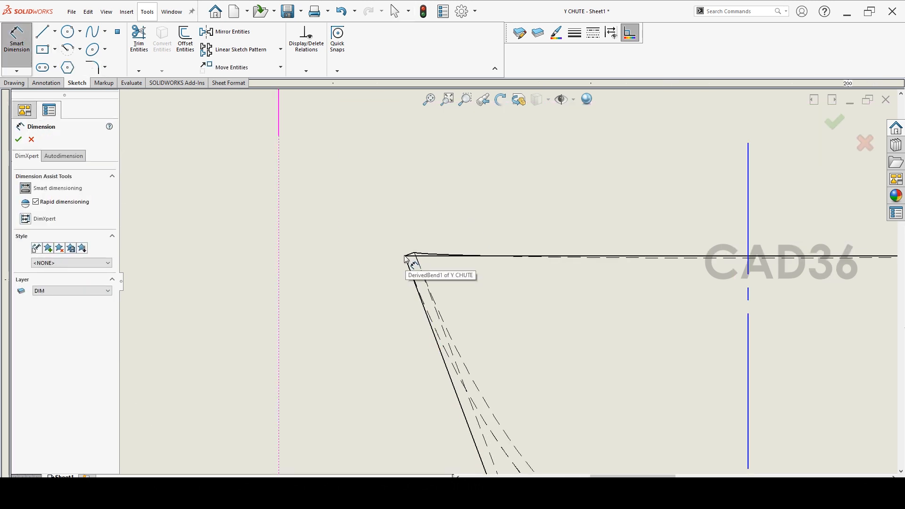
{"action": "left_click", "coordinate": [412, 258]}
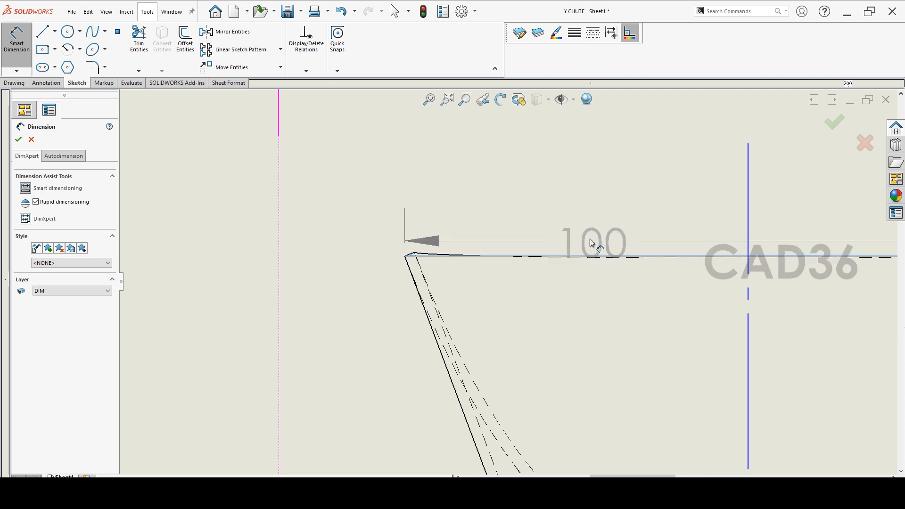
{"action": "scroll", "coordinate": [613, 241], "scroll_direction": "up", "scroll_amount": 3}
{"action": "left_click", "coordinate": [620, 230]}
{"action": "left_click", "coordinate": [620, 227]}
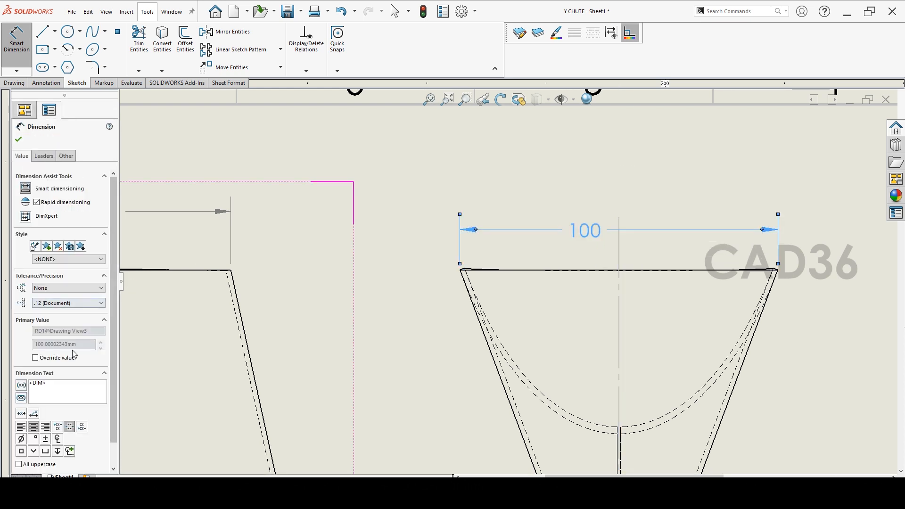
{"action": "left_click", "coordinate": [80, 303]}
{"action": "left_click", "coordinate": [70, 312]}
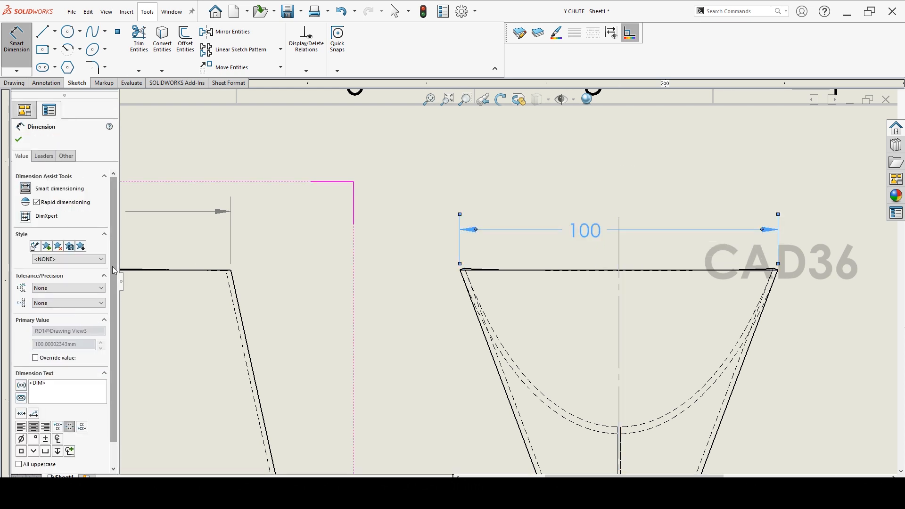
- Add a diameter symbol and the suffix OD to the side view's top width dimension
{"action": "scroll", "coordinate": [115, 339], "scroll_direction": "down", "scroll_amount": 1}
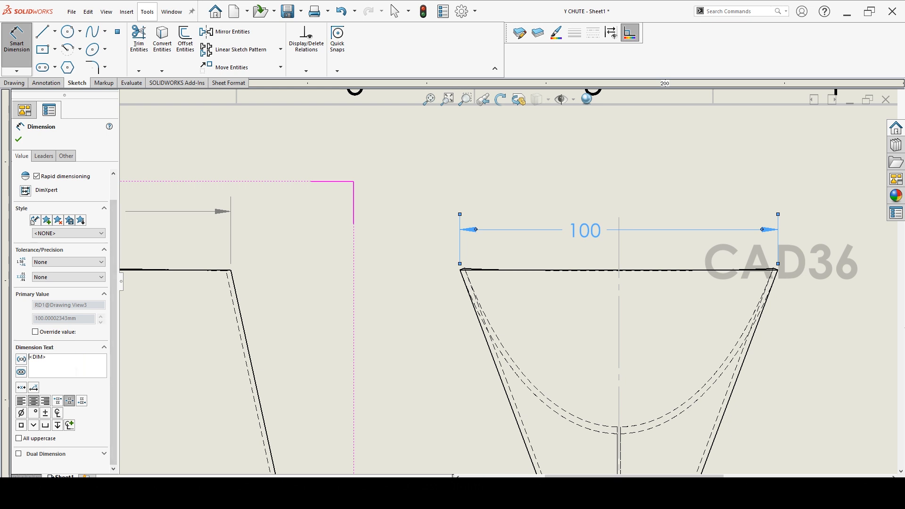
{"action": "left_click", "coordinate": [20, 413]}
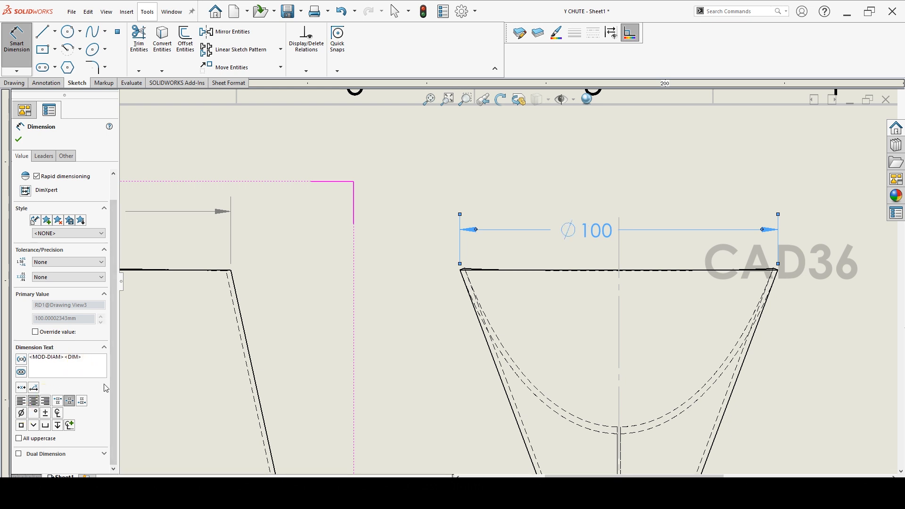
{"action": "type", "text": "OD"}
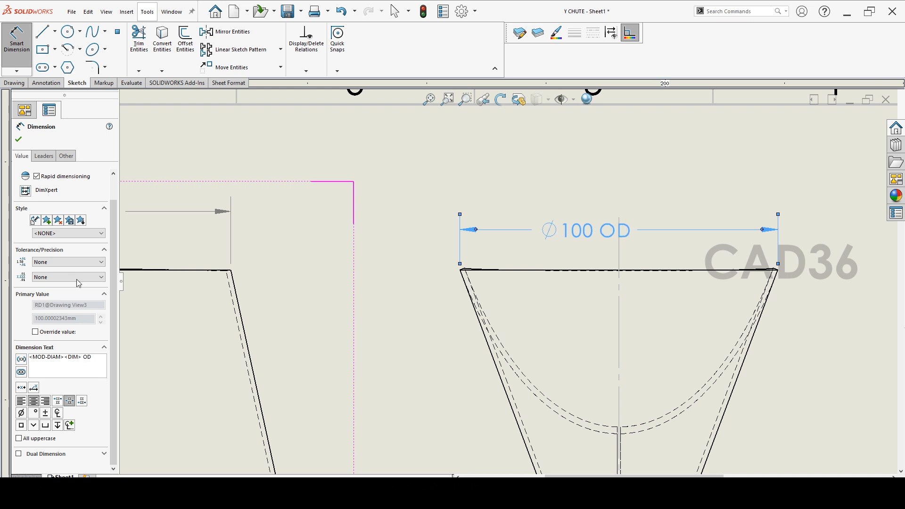
{"action": "left_click", "coordinate": [18, 139]}
{"action": "left_click", "coordinate": [631, 217]}
{"action": "left_click", "coordinate": [412, 186]}
- Dimension the width of the side view's bottom edge, placing the dimension centred below the view
{"action": "scroll", "coordinate": [513, 264], "scroll_direction": "up", "scroll_amount": 3}
{"action": "scroll", "coordinate": [598, 438], "scroll_direction": "down", "scroll_amount": 3}
{"action": "scroll", "coordinate": [491, 367], "scroll_direction": "down", "scroll_amount": 2}
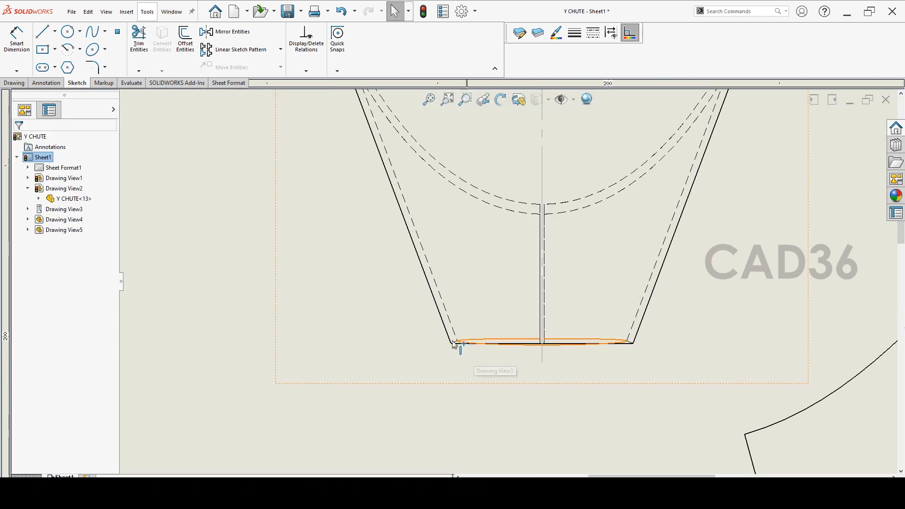
{"action": "left_click", "coordinate": [16, 39]}
{"action": "scroll", "coordinate": [451, 353], "scroll_direction": "down", "scroll_amount": 2}
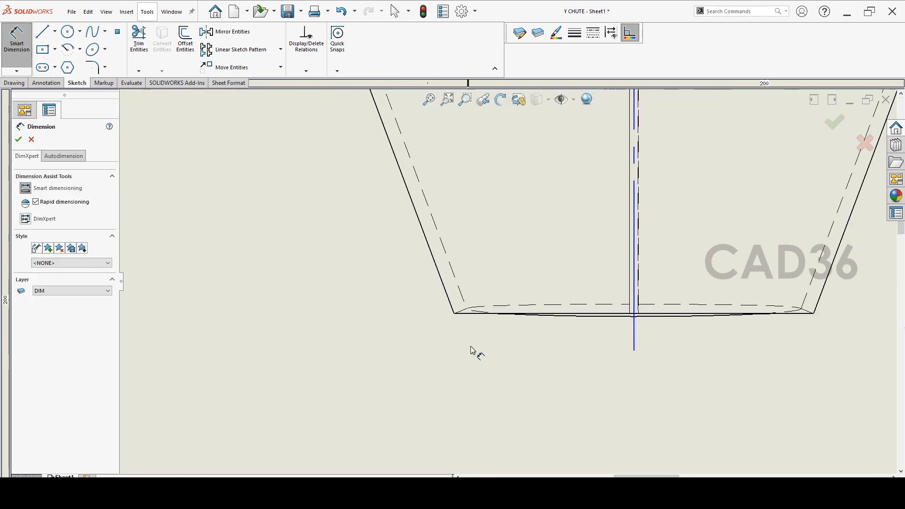
{"action": "left_click", "coordinate": [471, 313]}
{"action": "scroll", "coordinate": [540, 358], "scroll_direction": "up", "scroll_amount": 2}
{"action": "left_click", "coordinate": [596, 383]}
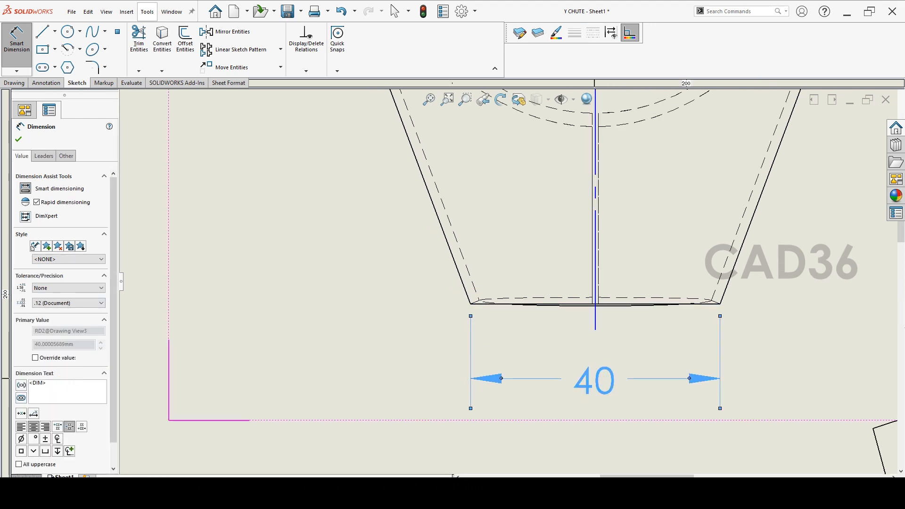
- Add a diameter symbol and a second text line reading OD to the side view's bottom width dimension
{"action": "left_click", "coordinate": [20, 440]}
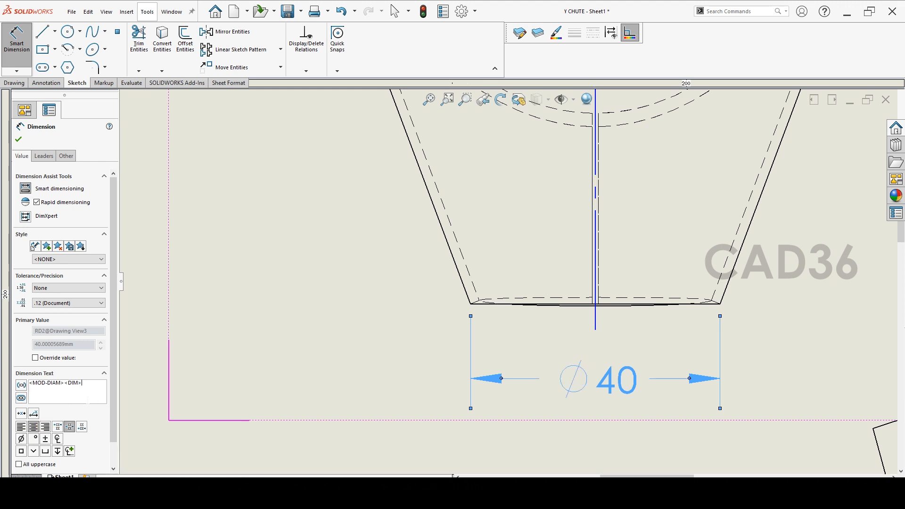
{"action": "type", "text": "OD"}
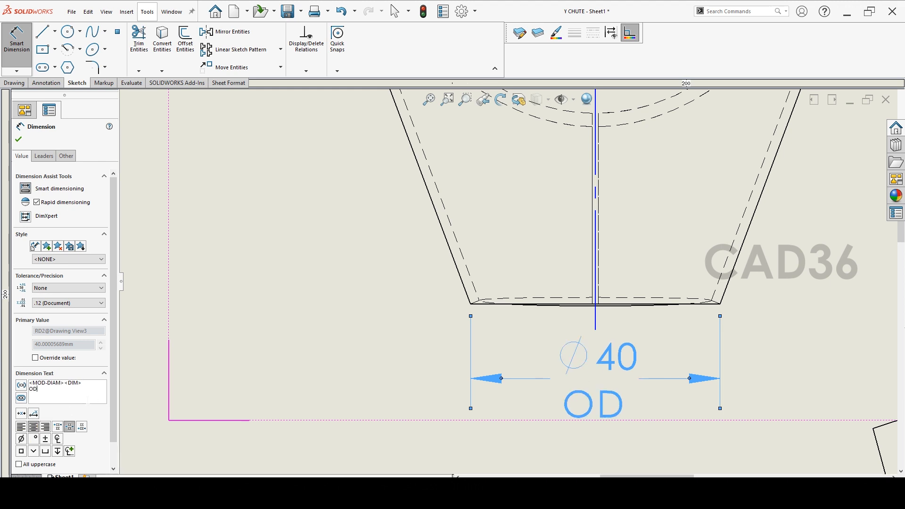
{"action": "left_click", "coordinate": [19, 140]}
{"action": "scroll", "coordinate": [522, 299], "scroll_direction": "up", "scroll_amount": 5}
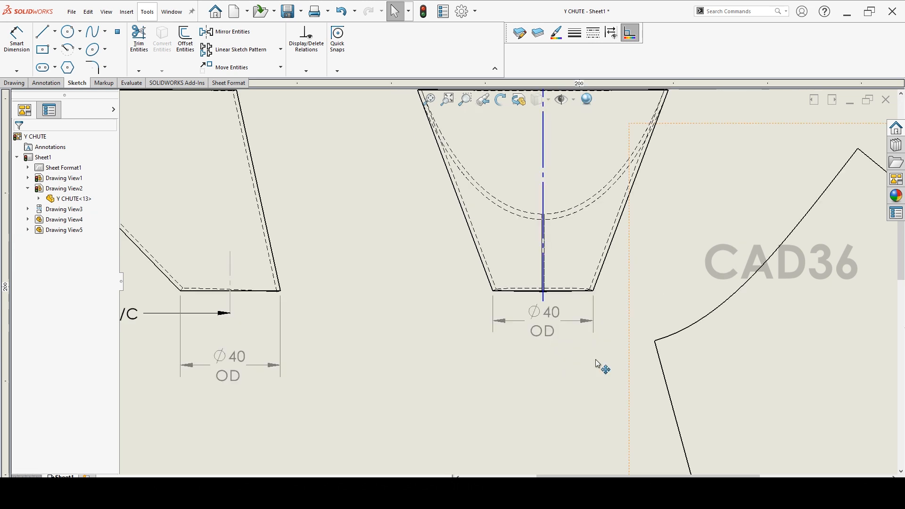
- Dimension the sheet thickness between the outer and hidden inner lines of the front view's right wall, outside the view
{"action": "scroll", "coordinate": [476, 257], "scroll_direction": "down", "scroll_amount": 3}
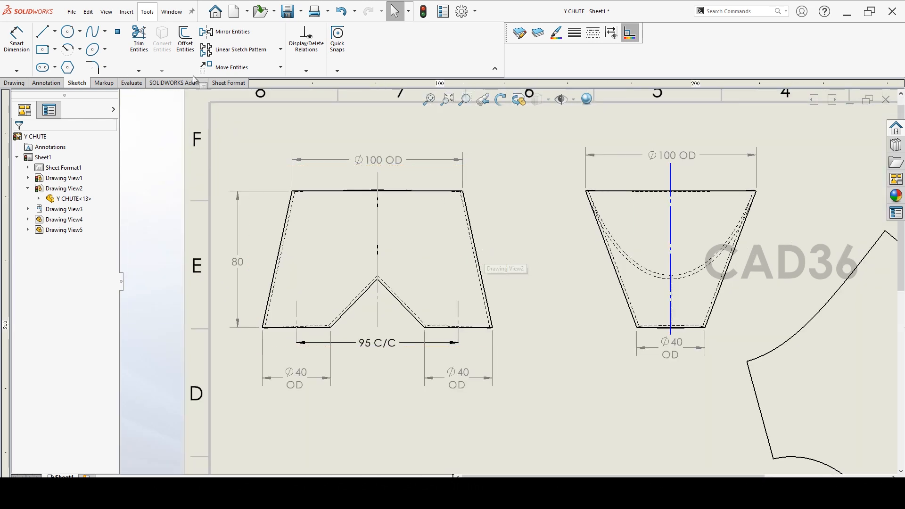
{"action": "left_click", "coordinate": [16, 41]}
{"action": "scroll", "coordinate": [472, 213], "scroll_direction": "down", "scroll_amount": 5}
{"action": "scroll", "coordinate": [492, 280], "scroll_direction": "down", "scroll_amount": 3}
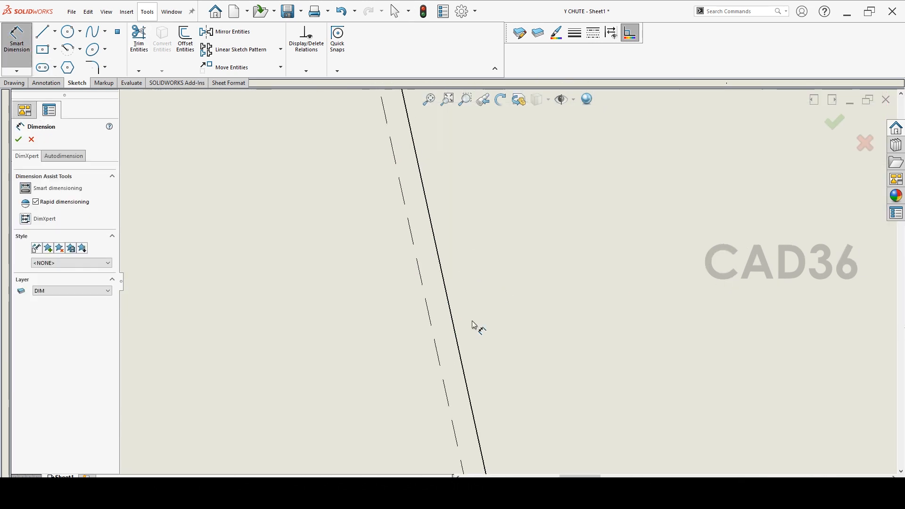
{"action": "left_click", "coordinate": [438, 357]}
{"action": "left_click", "coordinate": [461, 349]}
{"action": "left_click", "coordinate": [553, 298]}
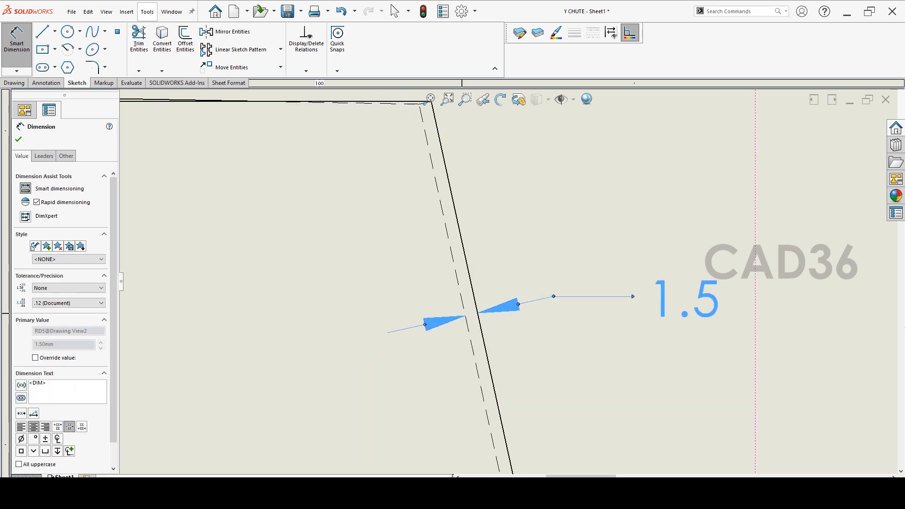
- Add a second text line reading THK. to the wall thickness dimension
{"action": "left_click", "coordinate": [75, 386]}
{"action": "key", "text": "Return"}
{"action": "type", "text": "THK."}
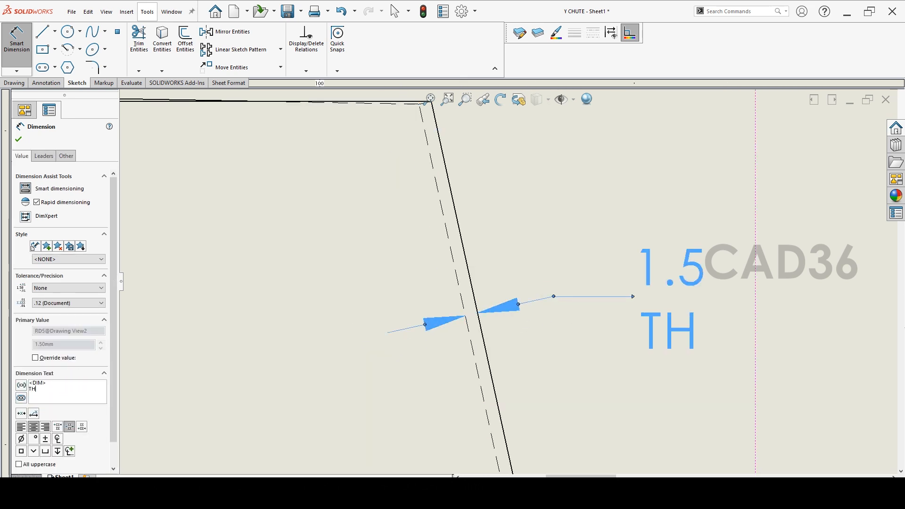
{"action": "left_click", "coordinate": [20, 139]}
{"action": "scroll", "coordinate": [504, 284], "scroll_direction": "up", "scroll_amount": 5}
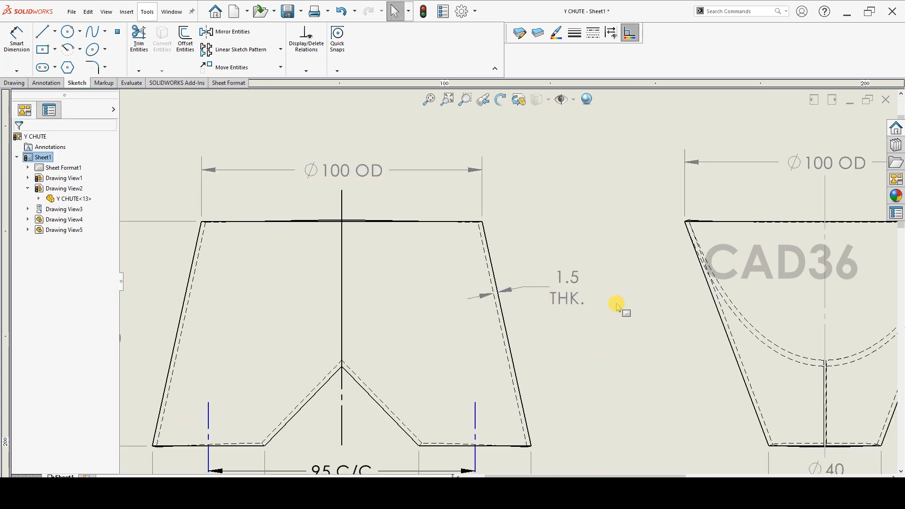
{"action": "scroll", "coordinate": [627, 349], "scroll_direction": "up", "scroll_amount": 3}
{"action": "scroll", "coordinate": [613, 372], "scroll_direction": "down", "scroll_amount": 2}
{"action": "scroll", "coordinate": [359, 240], "scroll_direction": "up", "scroll_amount": 1}
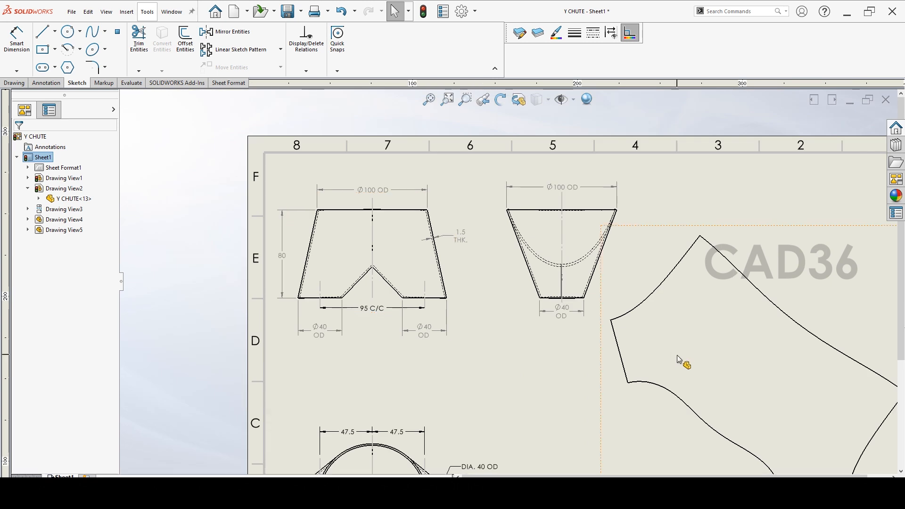
{"action": "scroll", "coordinate": [487, 285], "scroll_direction": "up", "scroll_amount": 3}
{"action": "scroll", "coordinate": [486, 285], "scroll_direction": "down", "scroll_amount": 2}
{"action": "left_click", "coordinate": [484, 299]}
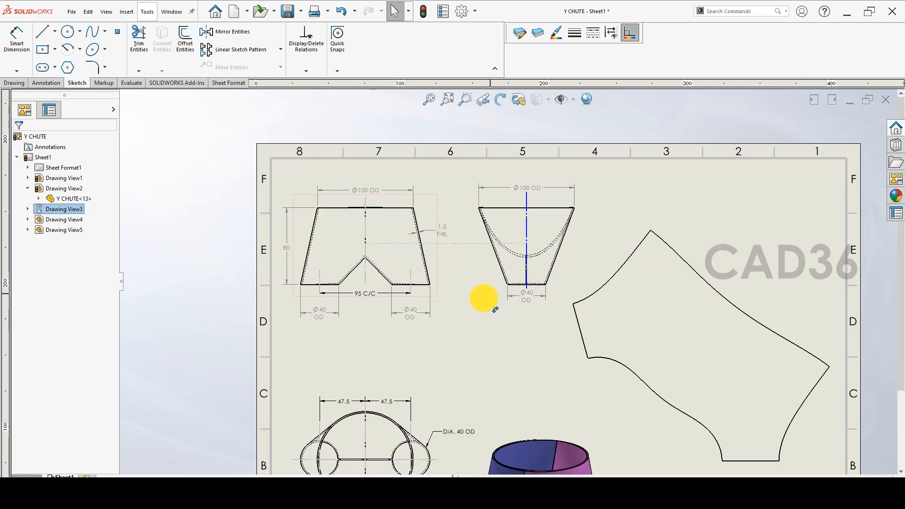
{"action": "left_click", "coordinate": [501, 341]}
{"action": "scroll", "coordinate": [476, 322], "scroll_direction": "up", "scroll_amount": 2}
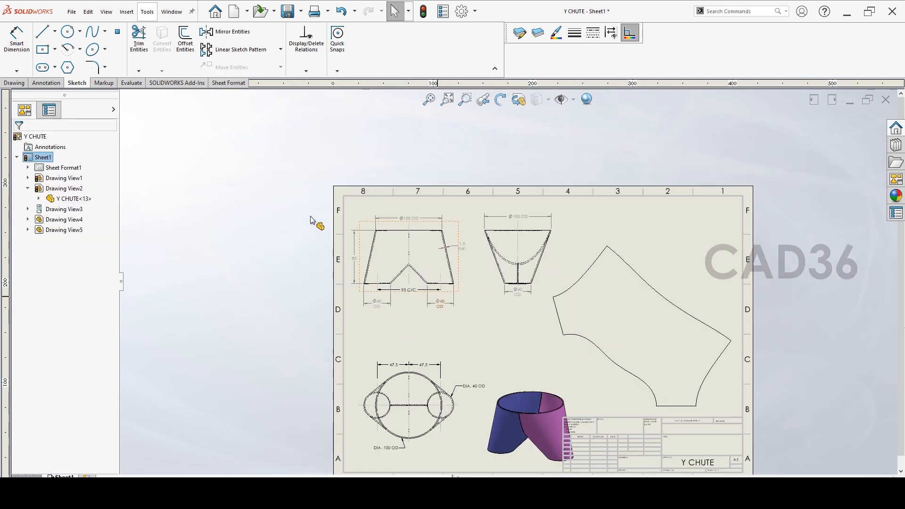
- Add a note reading PLAN below the bottom-left circular view, under its DIA. 100 OD callout
{"action": "left_click", "coordinate": [55, 83]}
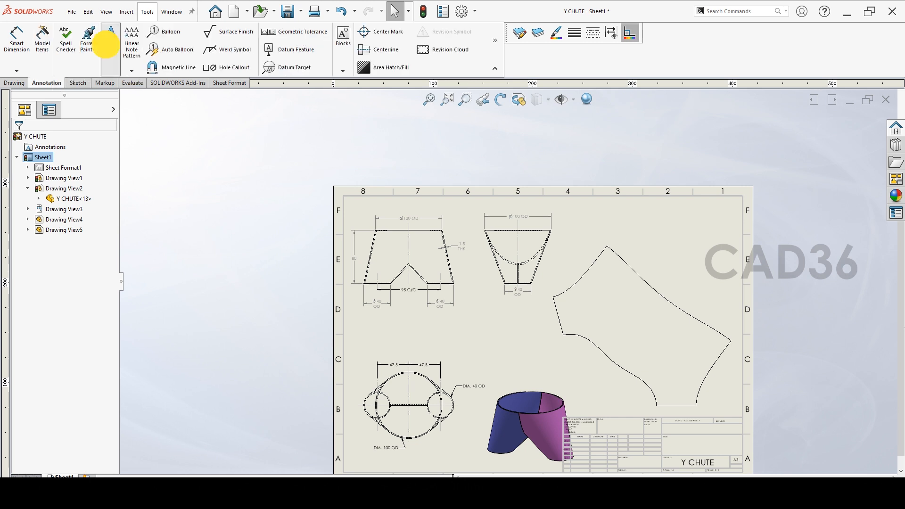
{"action": "left_click", "coordinate": [111, 38]}
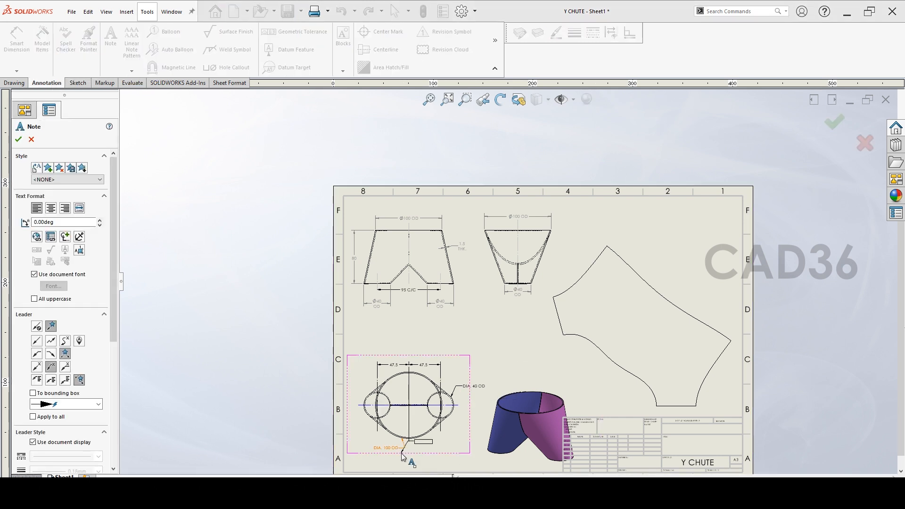
{"action": "scroll", "coordinate": [423, 455], "scroll_direction": "down", "scroll_amount": 3}
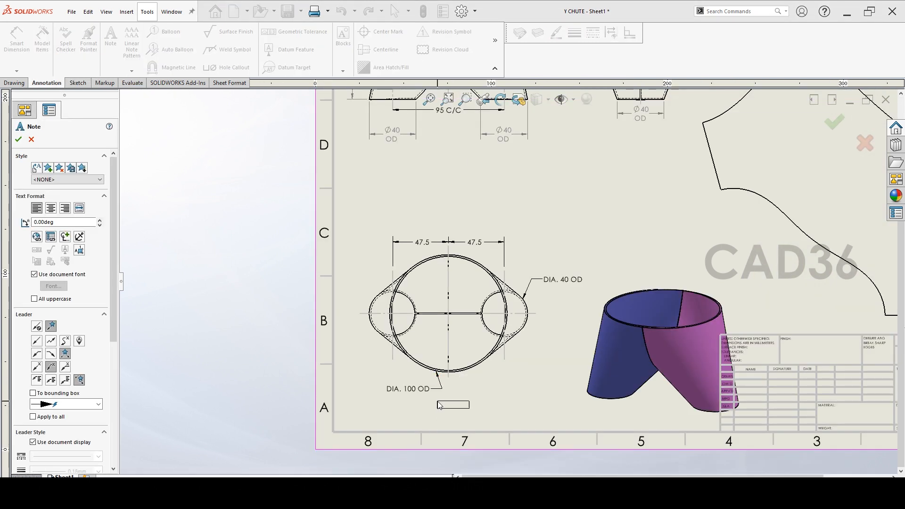
{"action": "left_click", "coordinate": [437, 399]}
{"action": "type", "text": "PLAN"}
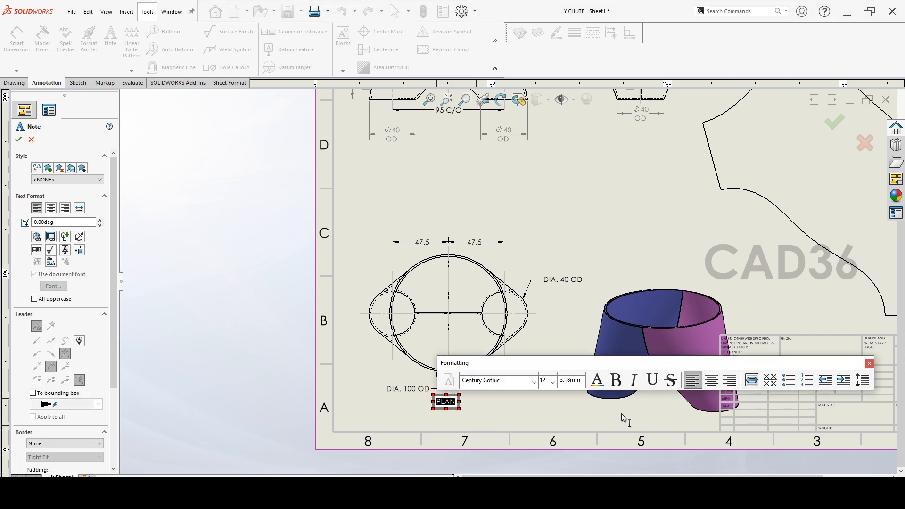
- Format the PLAN note as bold, underlined, size 16 and centre-aligned
{"action": "left_click", "coordinate": [616, 379]}
{"action": "left_click", "coordinate": [652, 380]}
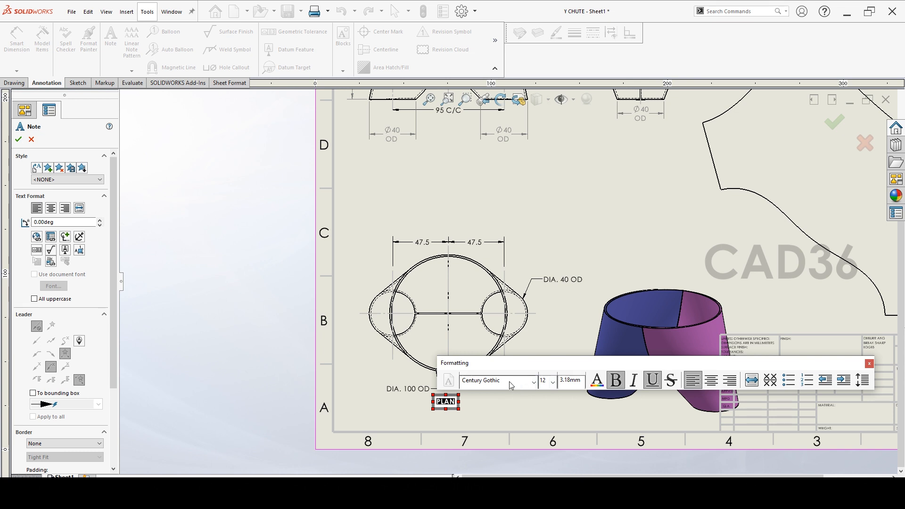
{"action": "left_click", "coordinate": [553, 382]}
{"action": "type", "text": "16"}
{"action": "key", "text": "Return"}
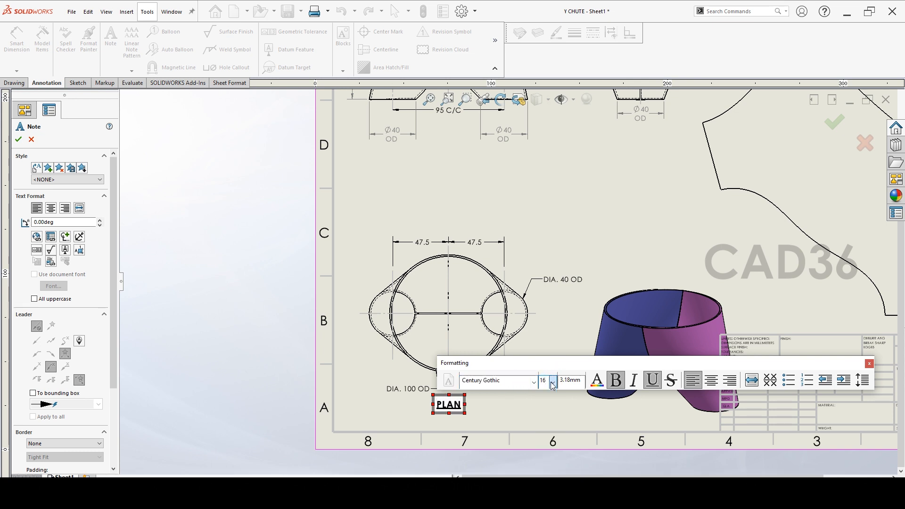
{"action": "left_click", "coordinate": [711, 380]}
{"action": "left_click", "coordinate": [613, 220]}
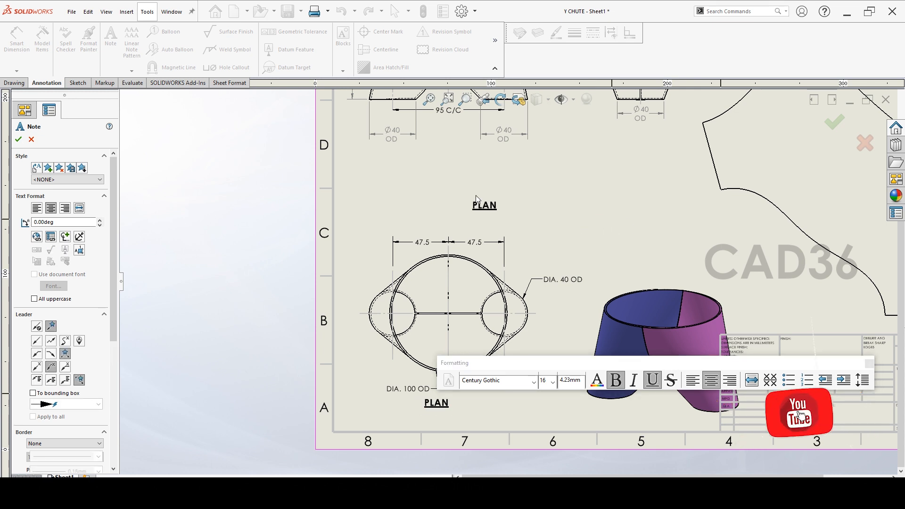
- Add an ELEVATION title note in the same format, centred below the front view's dimensions
{"action": "left_click", "coordinate": [467, 176]}
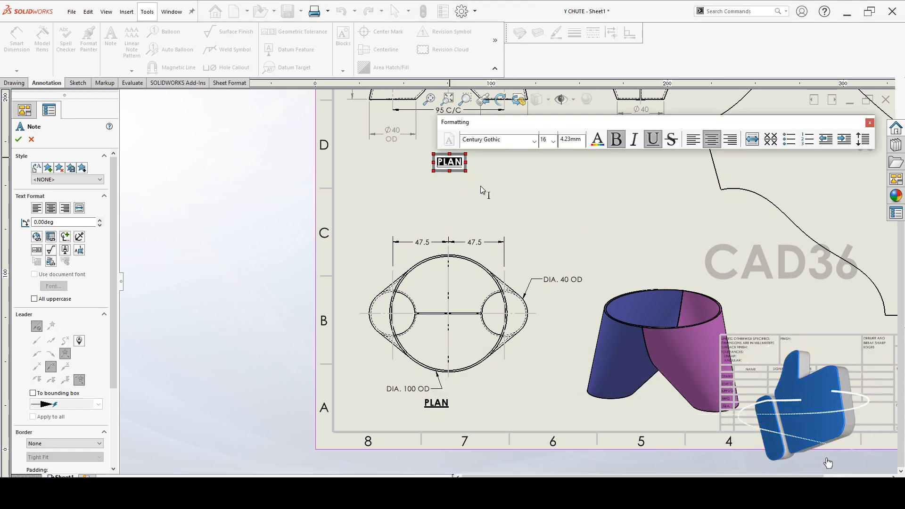
{"action": "type", "text": "ELEVATION"}
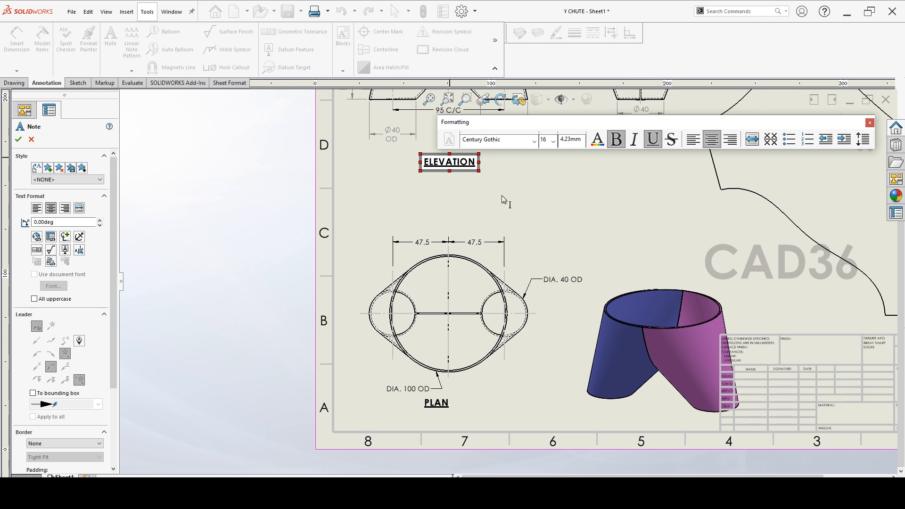
{"action": "left_click", "coordinate": [545, 194]}
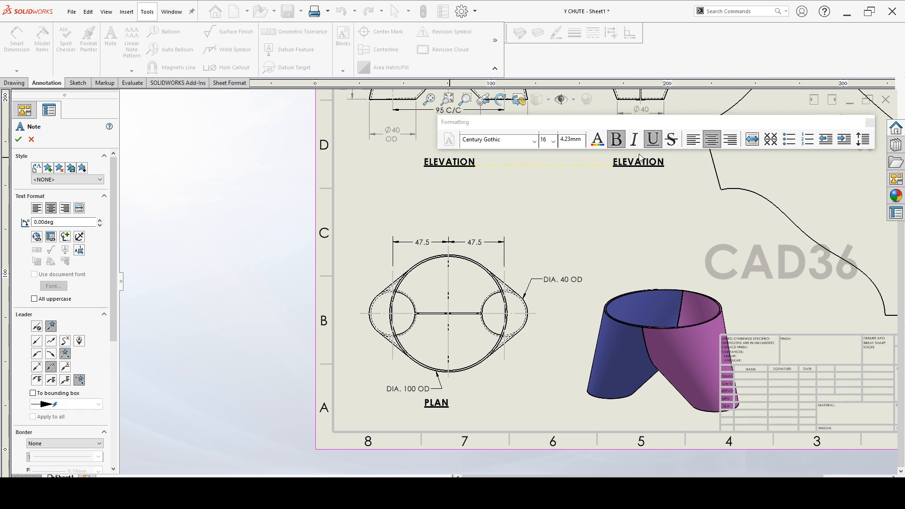
- Add a SIDE VIEW title note below the side view's bottom width dimension
{"action": "left_click", "coordinate": [639, 137]}
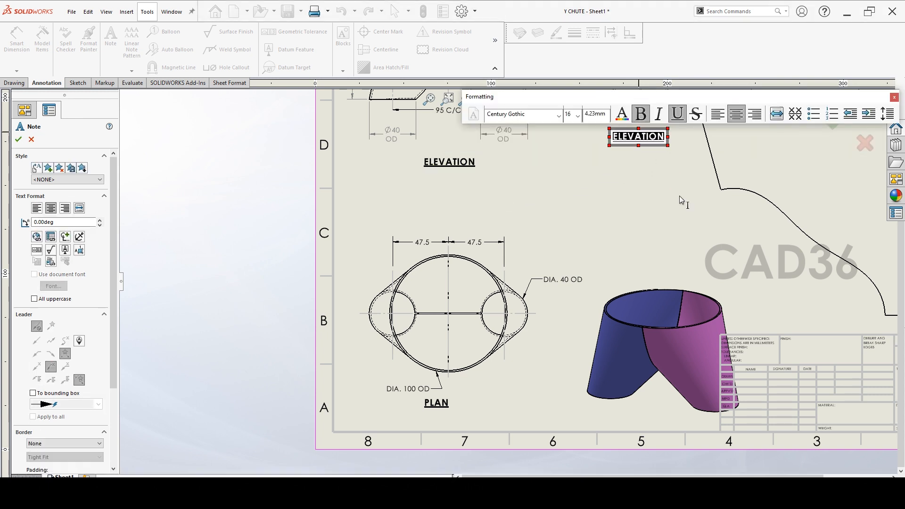
{"action": "type", "text": "SID"}
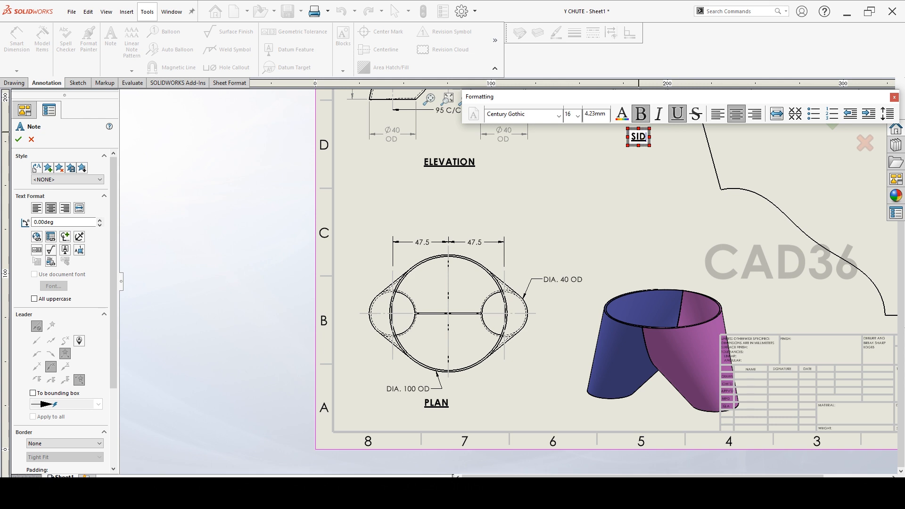
{"action": "type", "text": "E VIEW"}
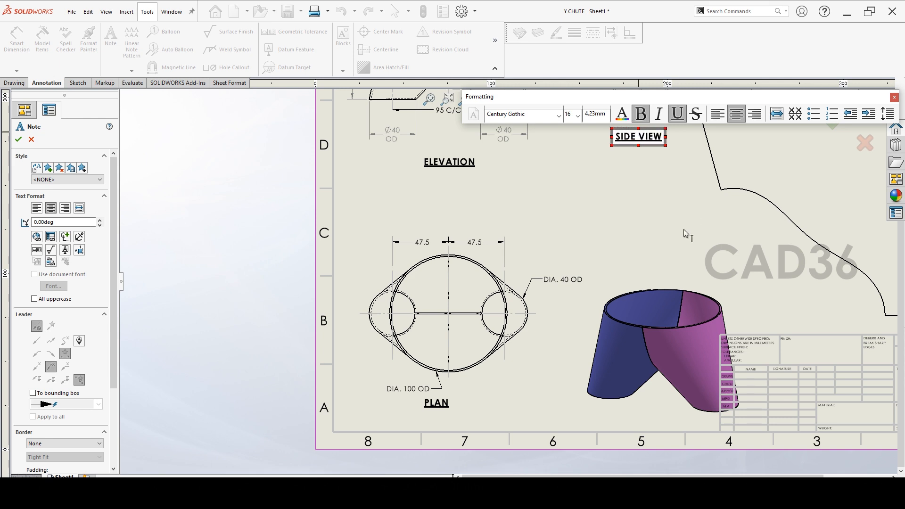
{"action": "left_click", "coordinate": [693, 217]}
- Add a HALF DEVELOPMENT title note above the flat pattern view, over its upper-right part
{"action": "scroll", "coordinate": [572, 264], "scroll_direction": "up", "scroll_amount": 3}
{"action": "key", "text": "f"}
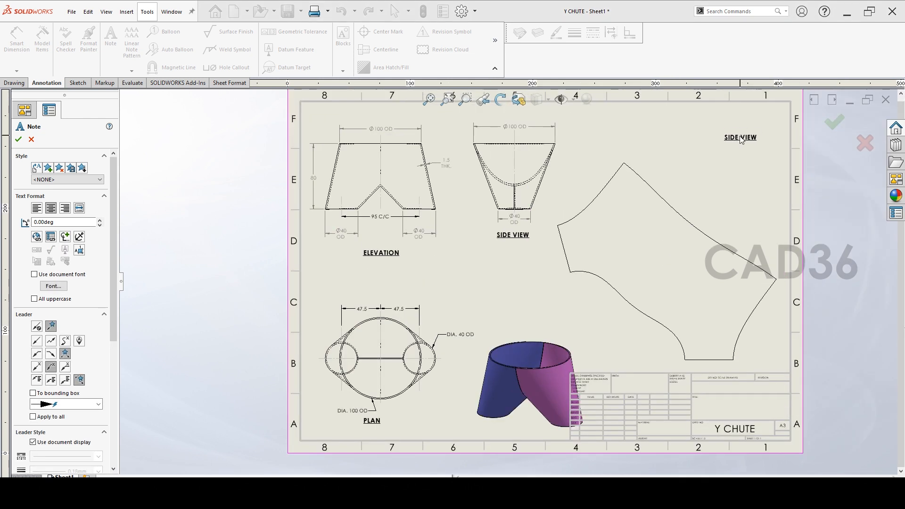
{"action": "left_click", "coordinate": [717, 158]}
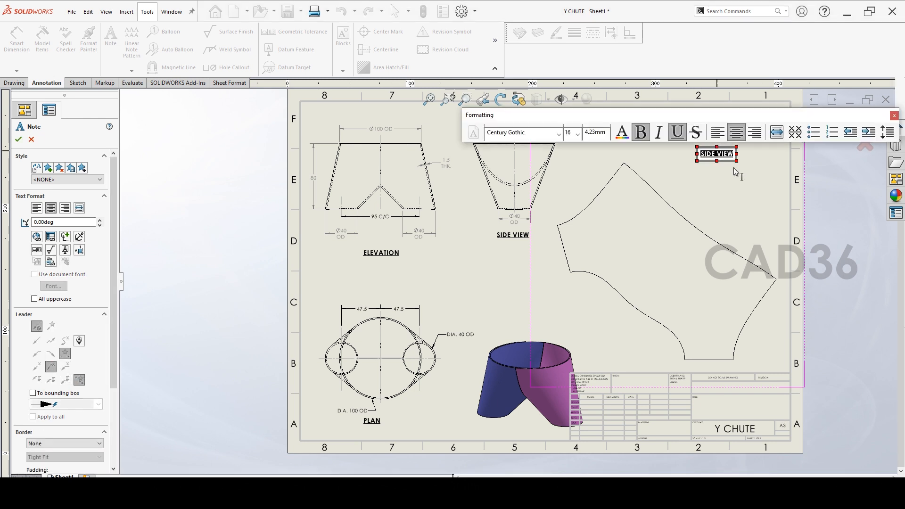
{"action": "type", "text": "HALF D"}
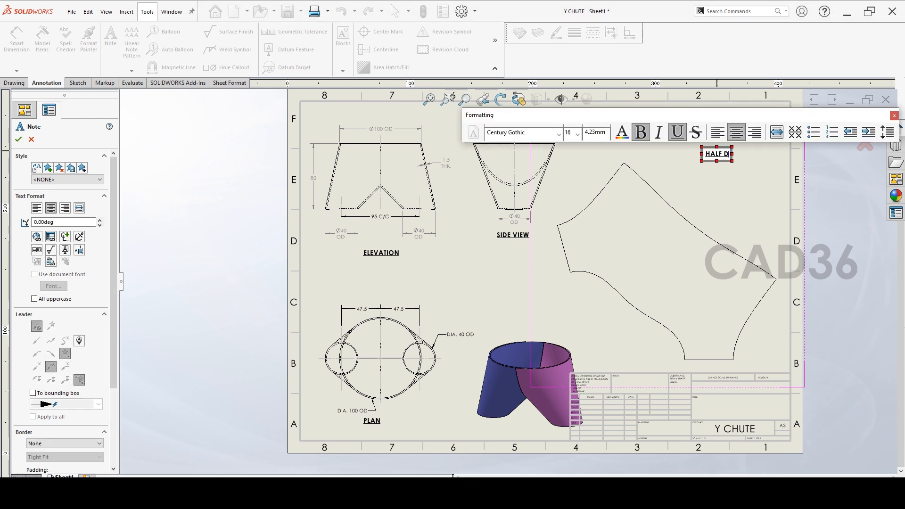
{"action": "type", "text": "EVELOPMENT"}
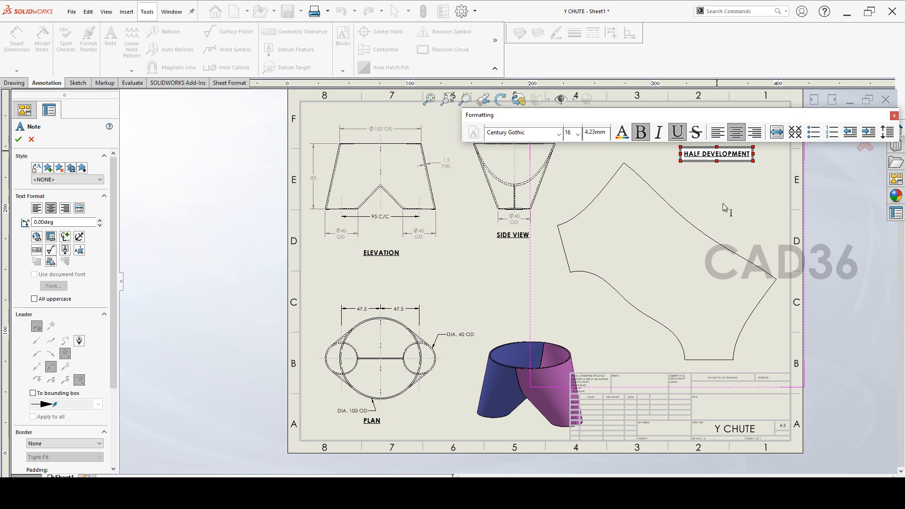
- Add a title note reading 3D VEIW below the coloured isometric view and finish placing notes
{"action": "left_click", "coordinate": [505, 433]}
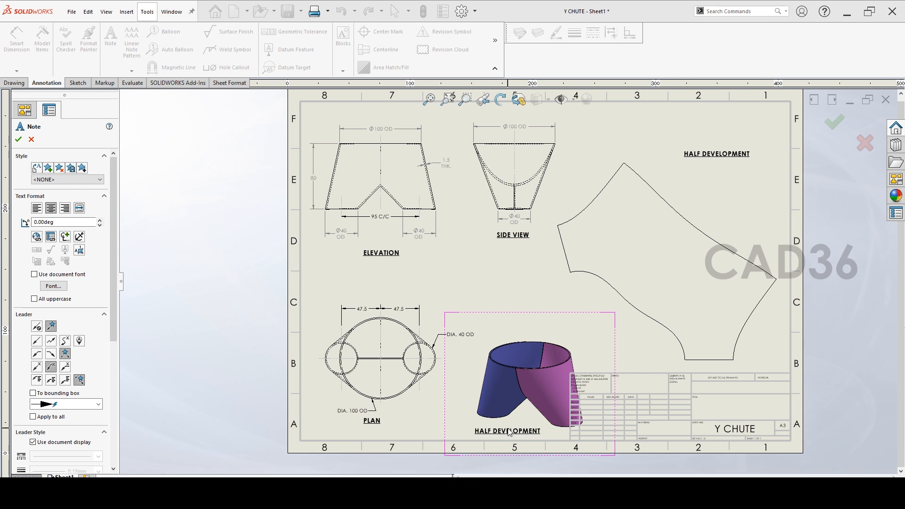
{"action": "type", "text": "3D VIEW"}
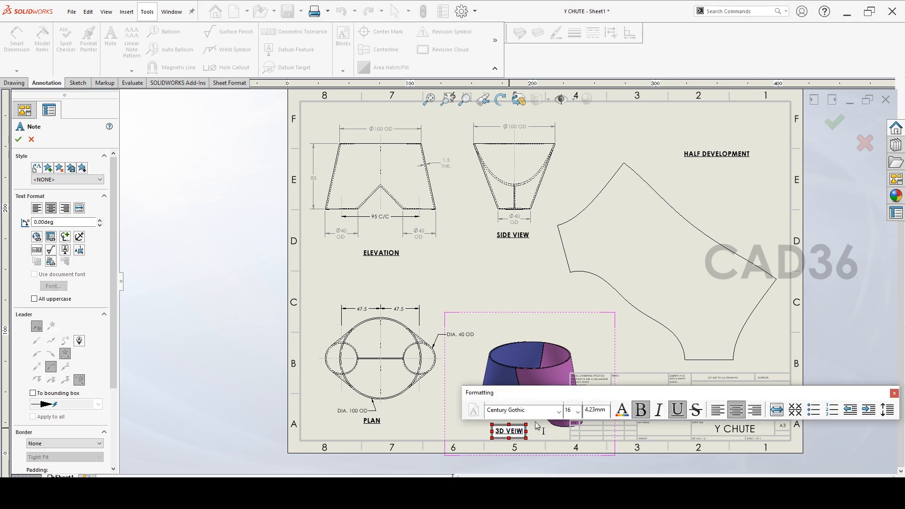
{"action": "left_click", "coordinate": [880, 344]}
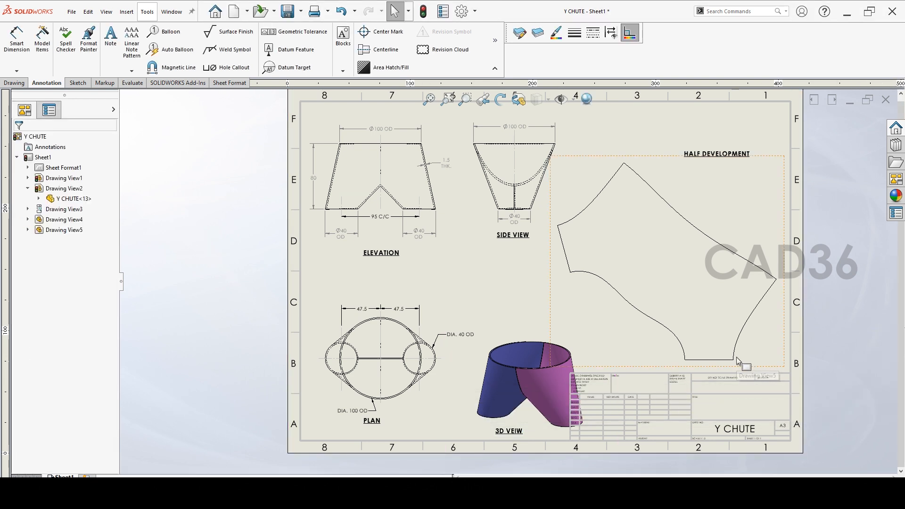
- Save the drawing in the sw folder under the file name Y CHUTE SH
{"action": "key", "text": "ctrl+s"}
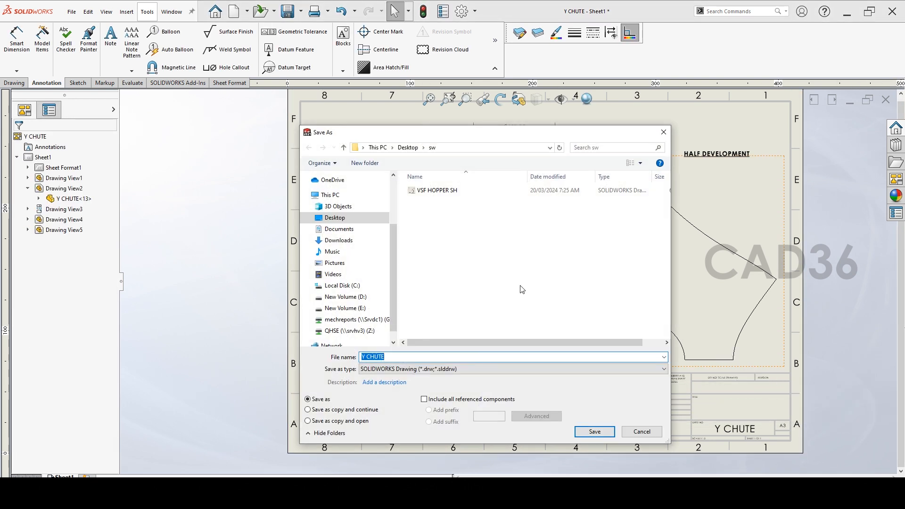
{"action": "left_click", "coordinate": [424, 357]}
{"action": "key", "text": "Return"}
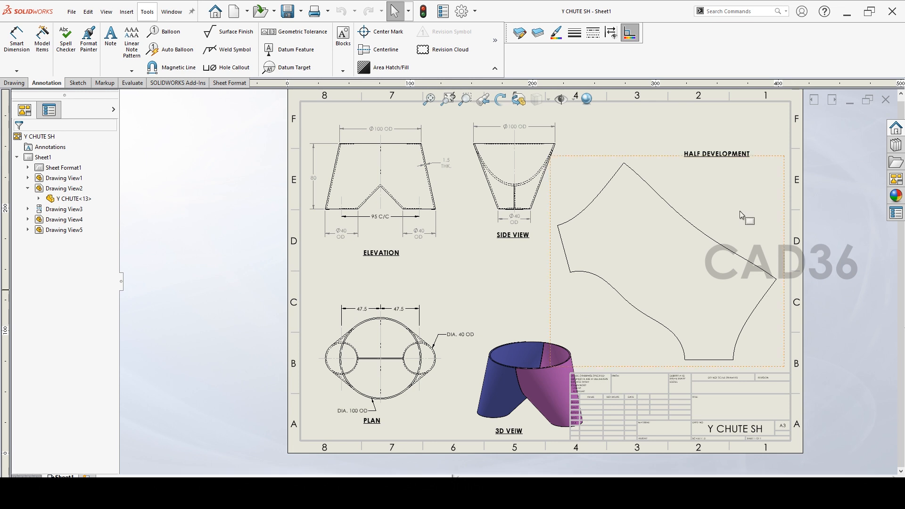
- Dimension the aligned distance between the endpoints of the flat pattern's long upper-right curve, placing it outside the outline
{"action": "left_click", "coordinate": [712, 198]}
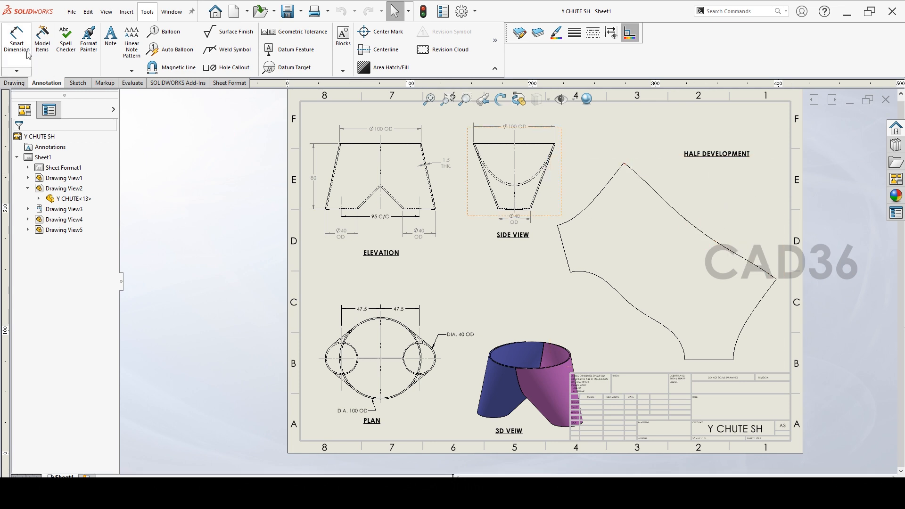
{"action": "left_click", "coordinate": [17, 41]}
{"action": "left_click", "coordinate": [624, 163]}
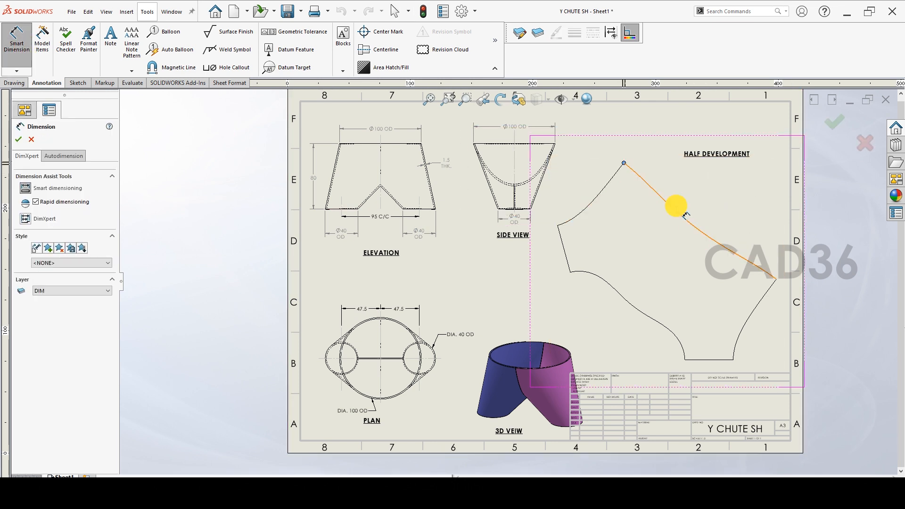
{"action": "left_click", "coordinate": [777, 279]}
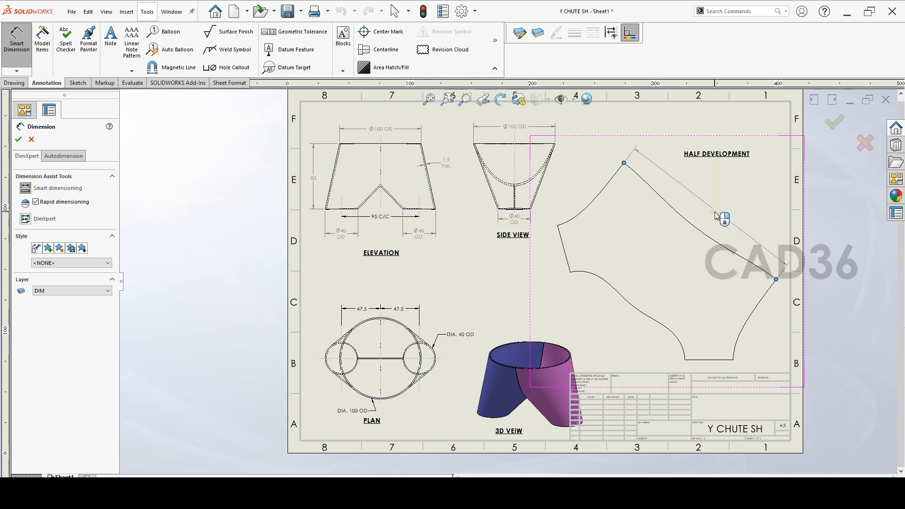
{"action": "left_click", "coordinate": [715, 214]}
- Dimension the aligned distance between the endpoints of the flat pattern's upper-left curve, placing it outside the outline
{"action": "scroll", "coordinate": [622, 173], "scroll_direction": "down", "scroll_amount": 1}
{"action": "scroll", "coordinate": [623, 173], "scroll_direction": "down", "scroll_amount": 2}
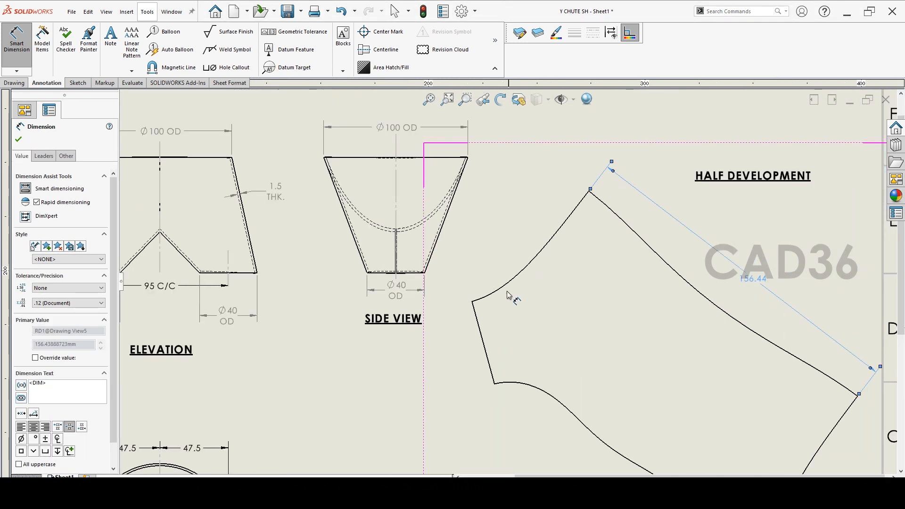
{"action": "left_click", "coordinate": [472, 300]}
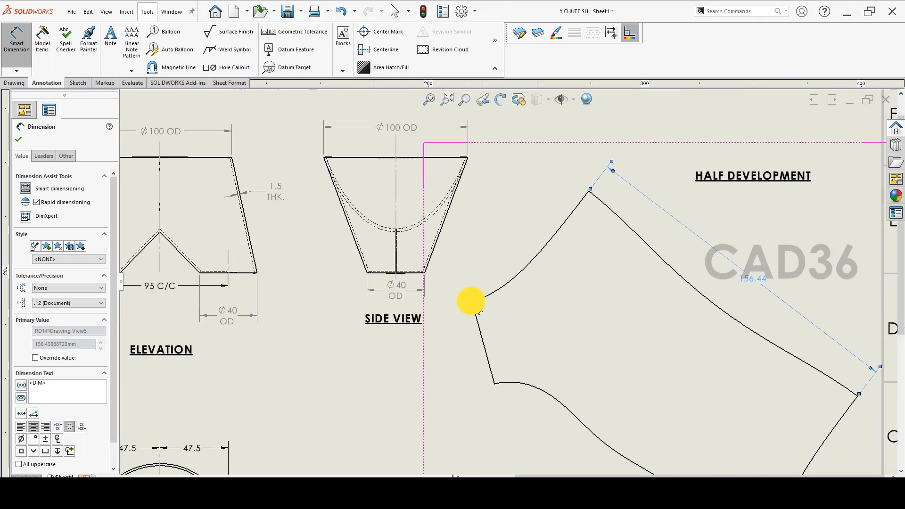
{"action": "left_click", "coordinate": [589, 190]}
{"action": "left_click", "coordinate": [522, 234]}
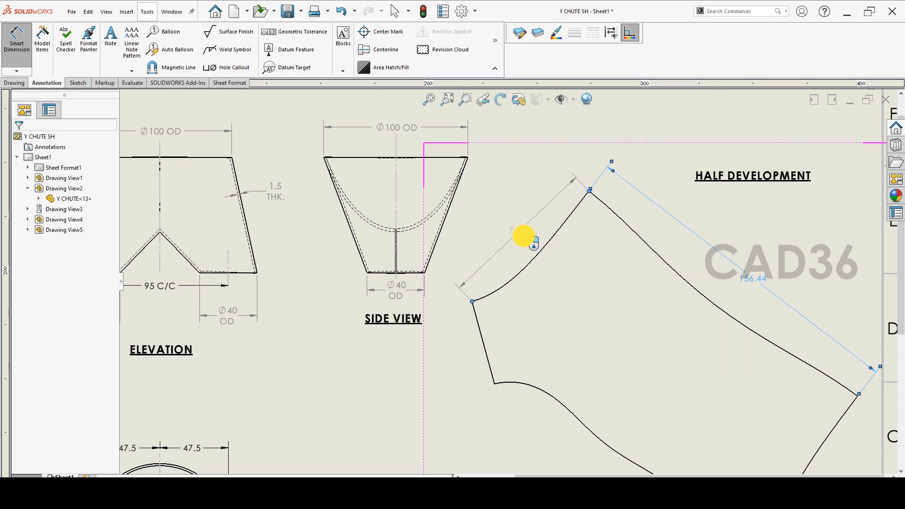
{"action": "left_click", "coordinate": [557, 294]}
- Dimension the lengths of the flat pattern's left and bottom straight edges, placing both dimensions outside the outline
{"action": "scroll", "coordinate": [667, 211], "scroll_direction": "up", "scroll_amount": 5}
{"action": "scroll", "coordinate": [530, 268], "scroll_direction": "down", "scroll_amount": 1}
{"action": "left_click", "coordinate": [473, 317]}
{"action": "left_click", "coordinate": [452, 322]}
{"action": "scroll", "coordinate": [564, 414], "scroll_direction": "down", "scroll_amount": 2}
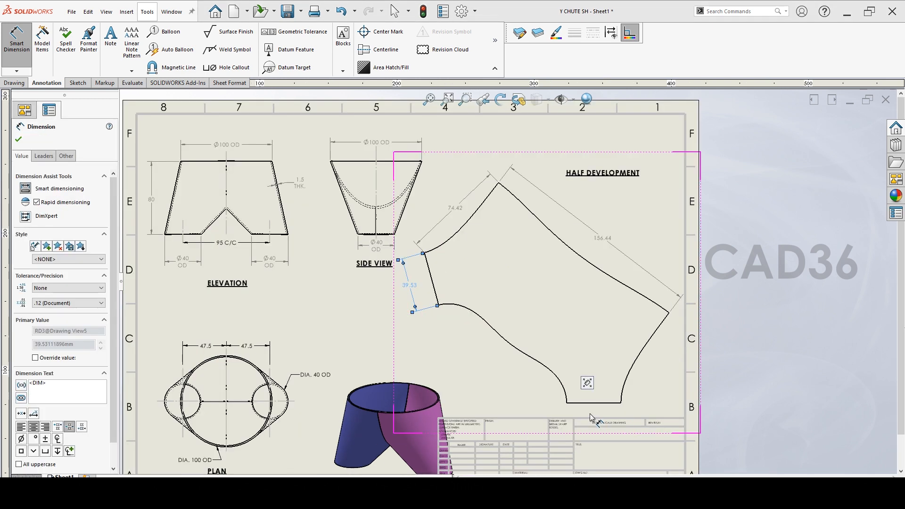
{"action": "left_click", "coordinate": [595, 404]}
{"action": "left_click", "coordinate": [595, 408]}
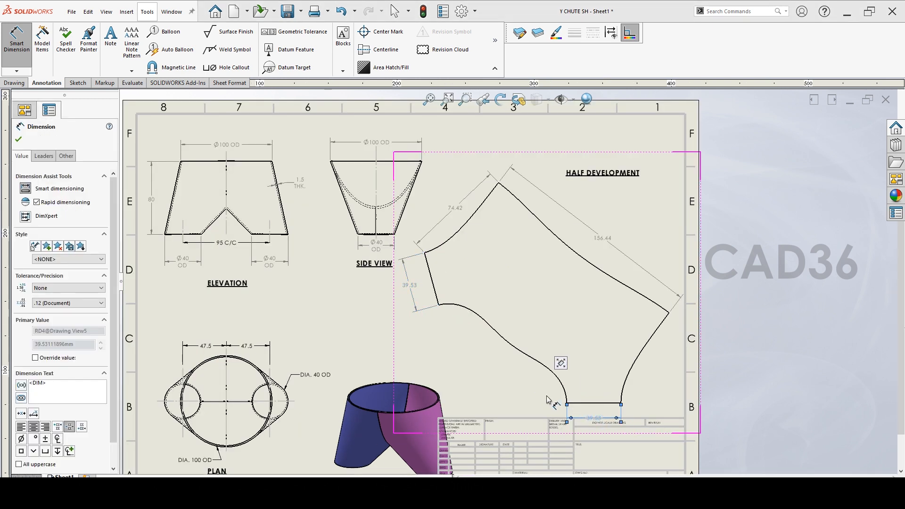
- Dimension the aligned distance between the endpoints of the flat pattern's lower-left curve, placing it outside the outline
{"action": "scroll", "coordinate": [546, 401], "scroll_direction": "down", "scroll_amount": 3}
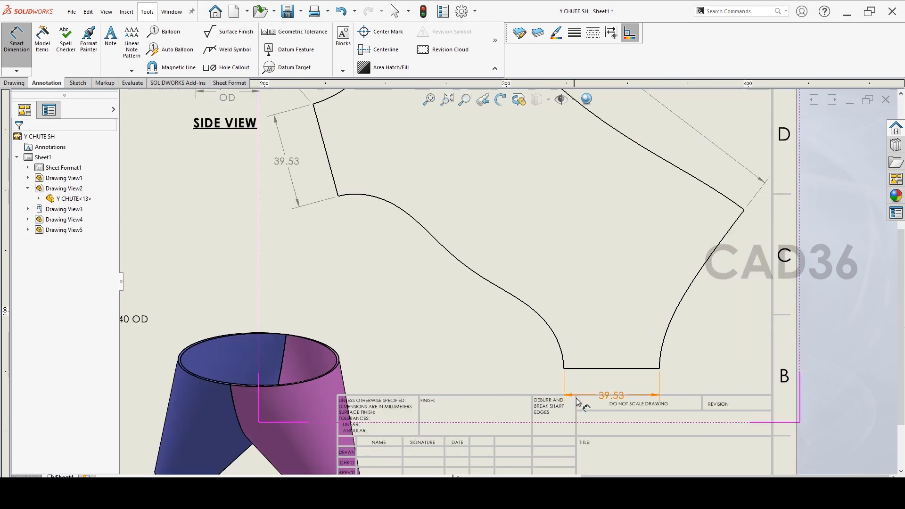
{"action": "left_click", "coordinate": [564, 369]}
{"action": "left_click", "coordinate": [338, 196]}
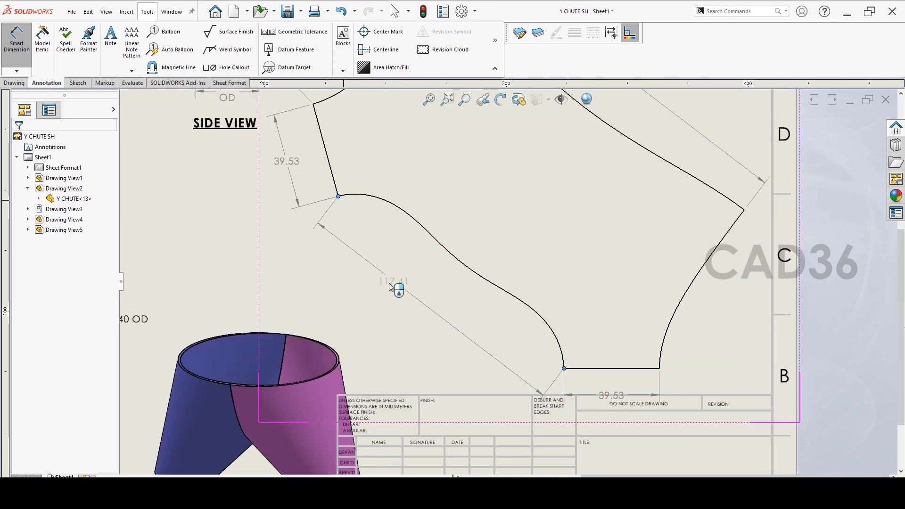
{"action": "left_click", "coordinate": [376, 278]}
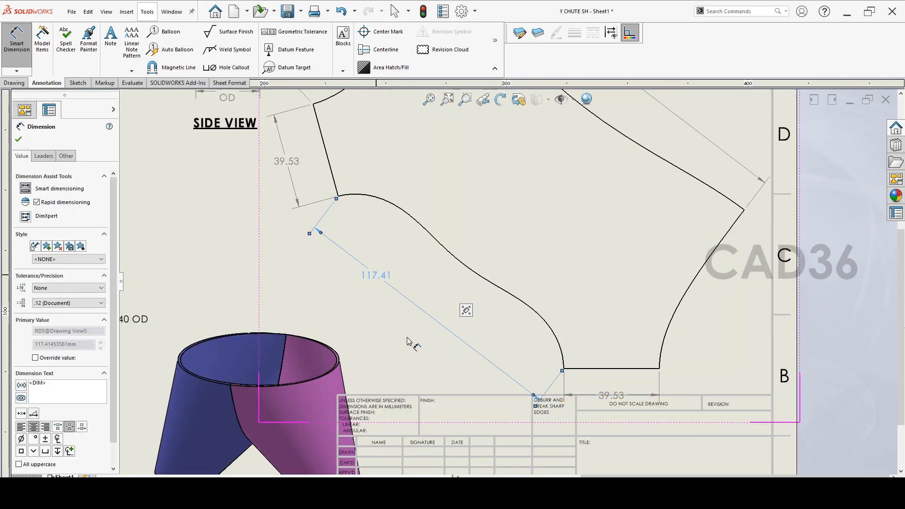
- Dimension the aligned distance between the endpoints of the flat pattern's lower-right curve, placing it outside the outline
{"action": "scroll", "coordinate": [537, 321], "scroll_direction": "up", "scroll_amount": 5}
{"action": "scroll", "coordinate": [574, 346], "scroll_direction": "down", "scroll_amount": 4}
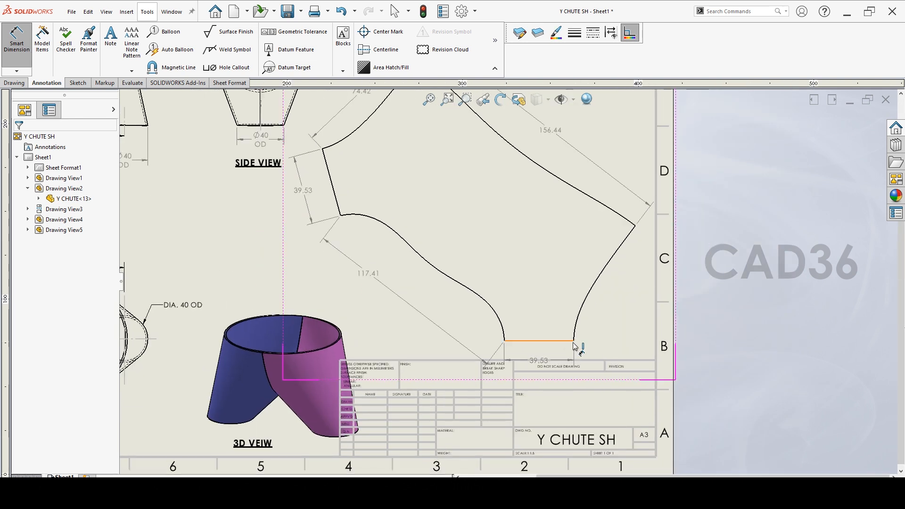
{"action": "left_click", "coordinate": [573, 340]}
{"action": "left_click", "coordinate": [635, 226]}
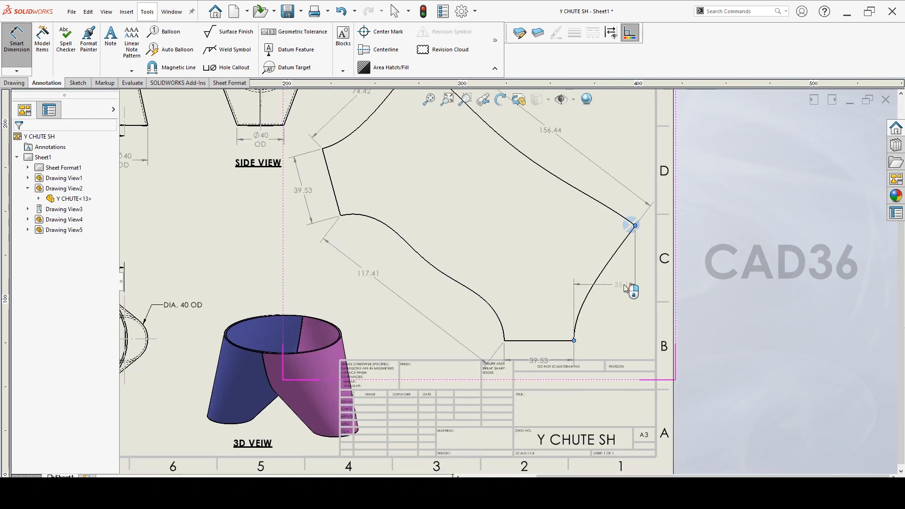
{"action": "left_click", "coordinate": [644, 312]}
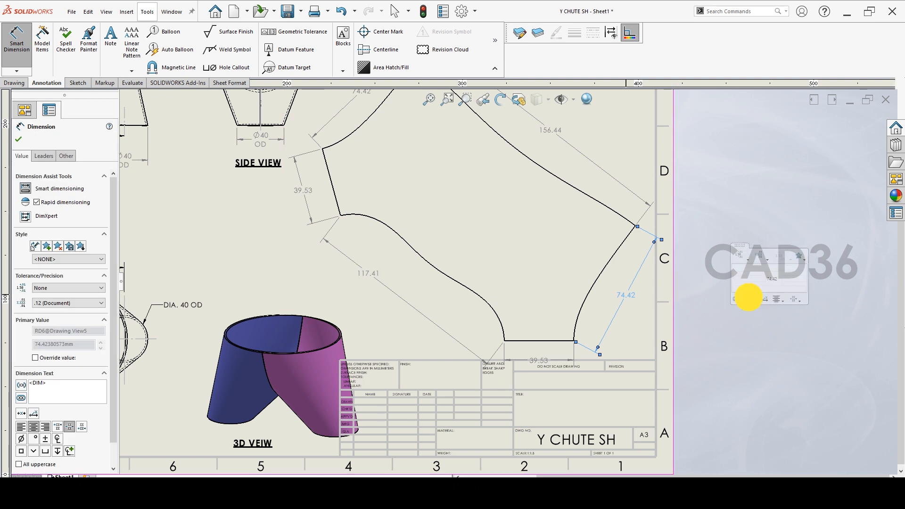
{"action": "left_click", "coordinate": [748, 330]}
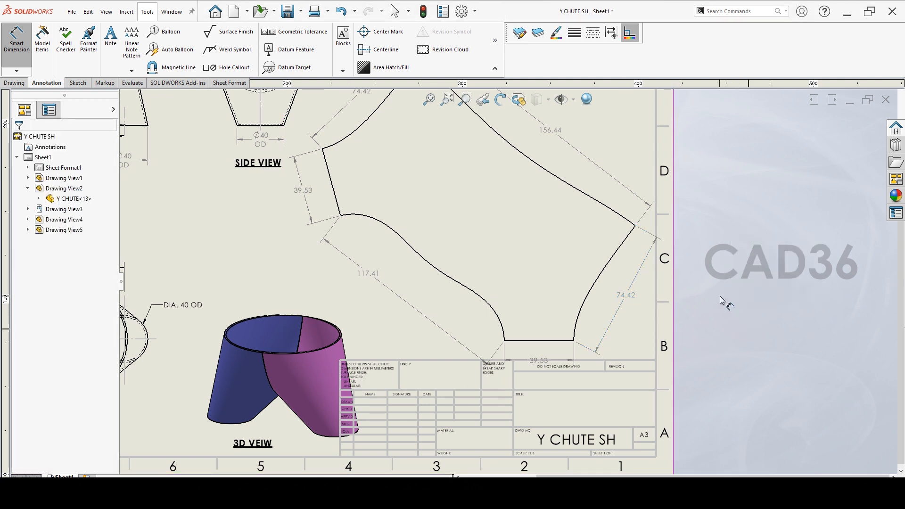
{"action": "scroll", "coordinate": [552, 199], "scroll_direction": "up", "scroll_amount": 2}
{"action": "scroll", "coordinate": [472, 151], "scroll_direction": "down", "scroll_amount": 2}
{"action": "scroll", "coordinate": [533, 218], "scroll_direction": "up", "scroll_amount": 3}
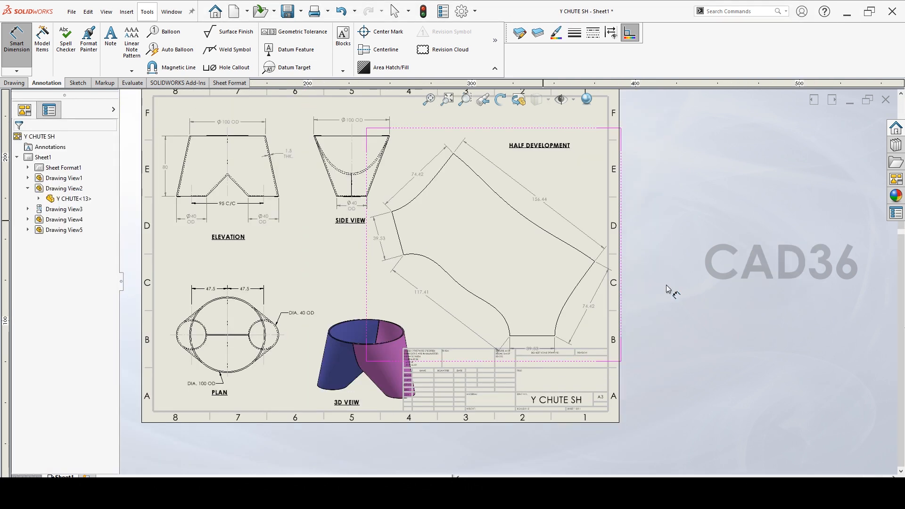
{"action": "scroll", "coordinate": [463, 149], "scroll_direction": "down", "scroll_amount": 2}
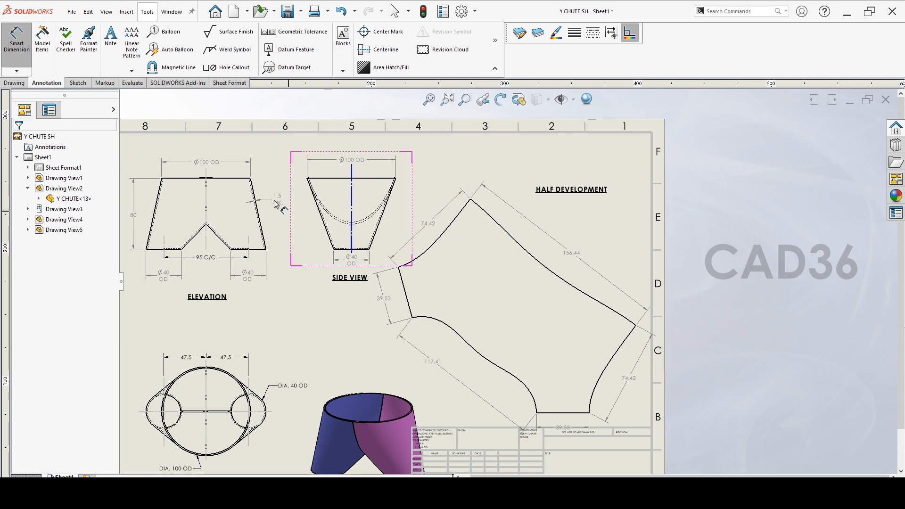
{"action": "key", "text": "f"}
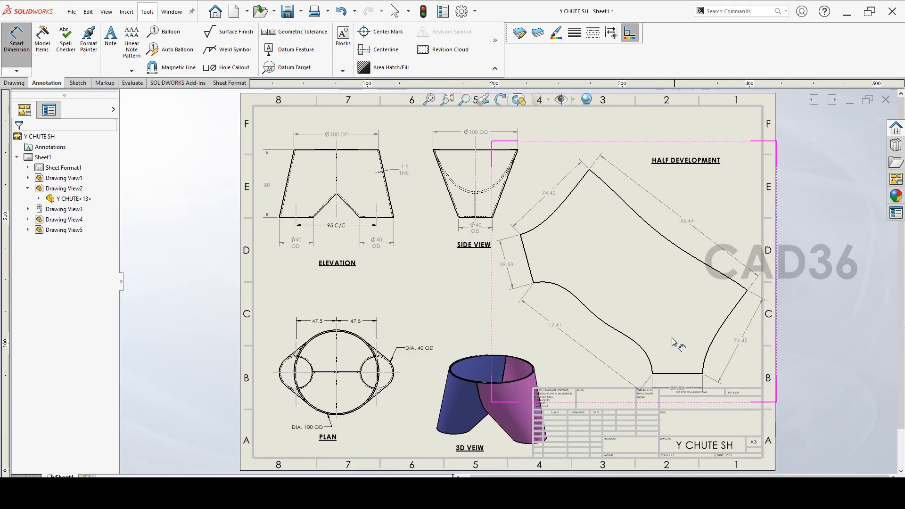